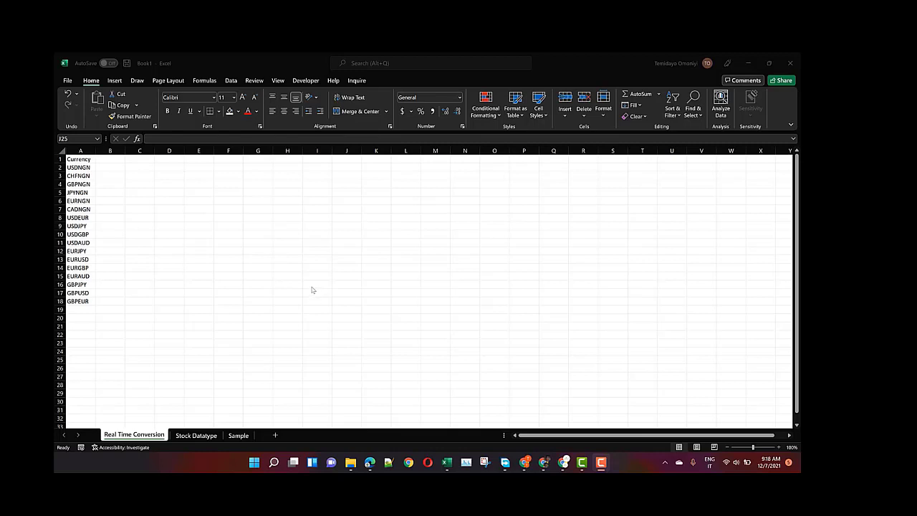
# Step: Switch to Chrome and open the Nigerian Naira exchange rates page fx-rate.net/ngn in a new tab
pyautogui.hotkey('alt', 'Tab')
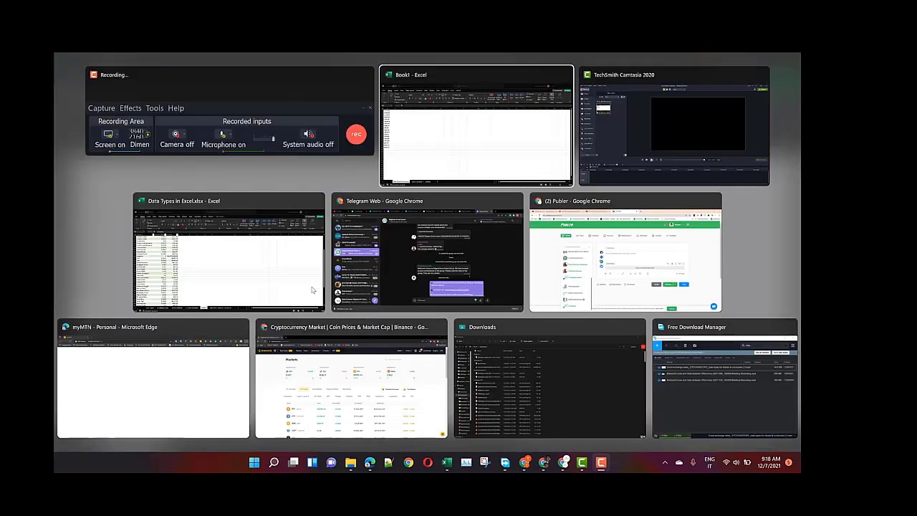
pyautogui.hotkey('alt', 'Tab')
pyautogui.hotkey('alt', 'Tab')
pyautogui.hotkey('alt', 'Tab')
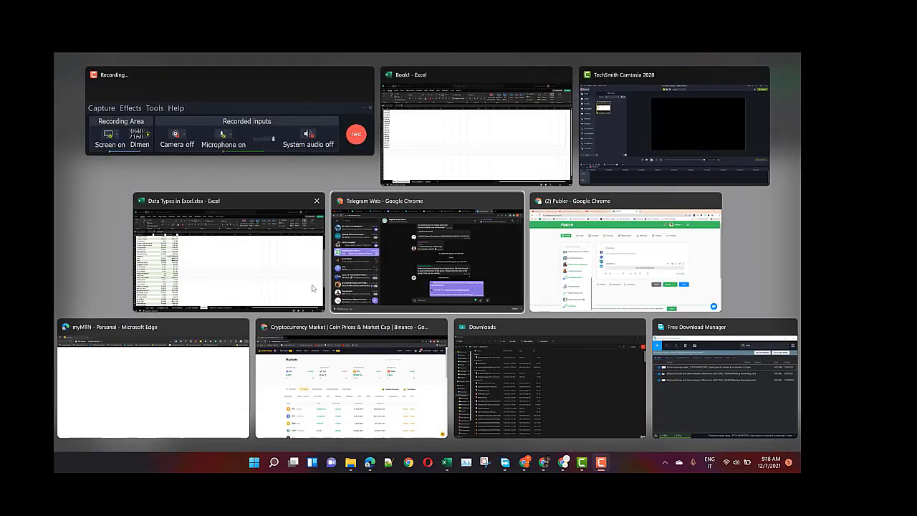
pyautogui.hotkey('ctrl', 't')
pyautogui.click(276, 74)
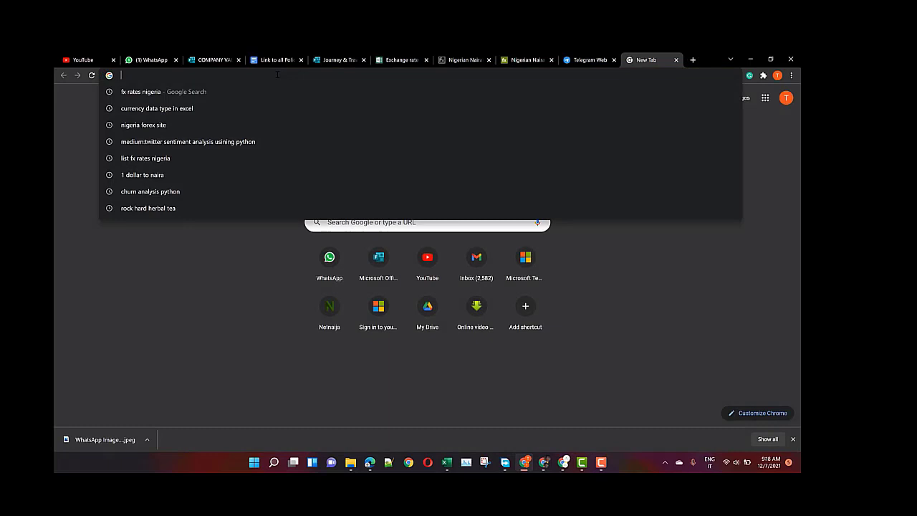
pyautogui.write('fx-rate.net/ngn')
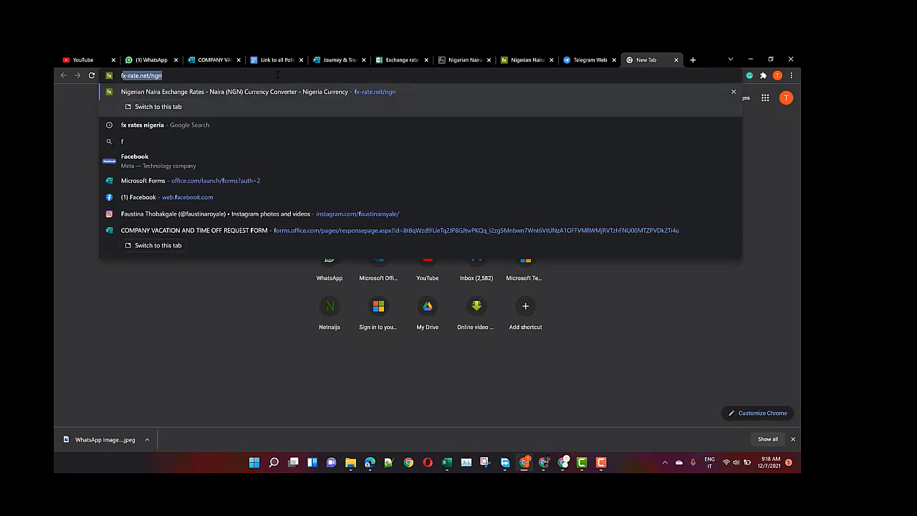
pyautogui.press('Return')
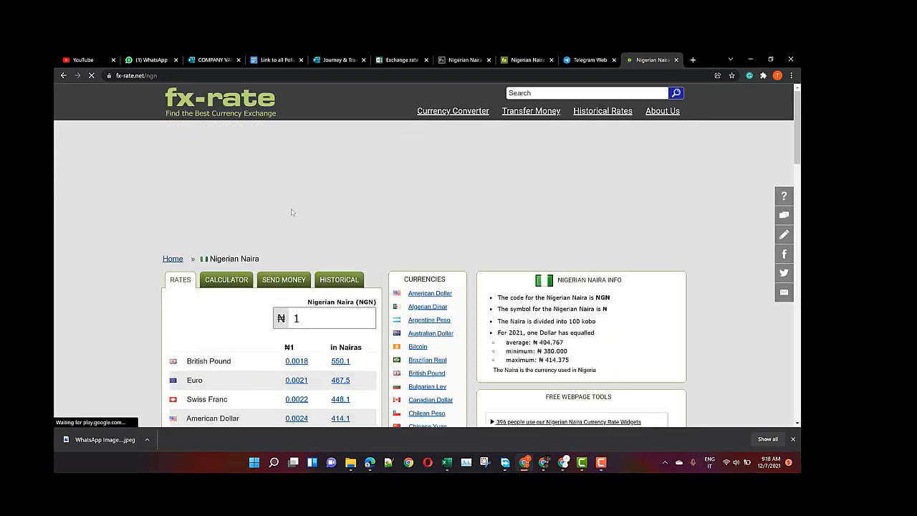
# Step: Look over the Naira exchange rates page and copy its web address
pyautogui.scroll(-3, 293, 214)
pyautogui.scroll(-1, 293, 216)
pyautogui.scroll(5, 292, 215)
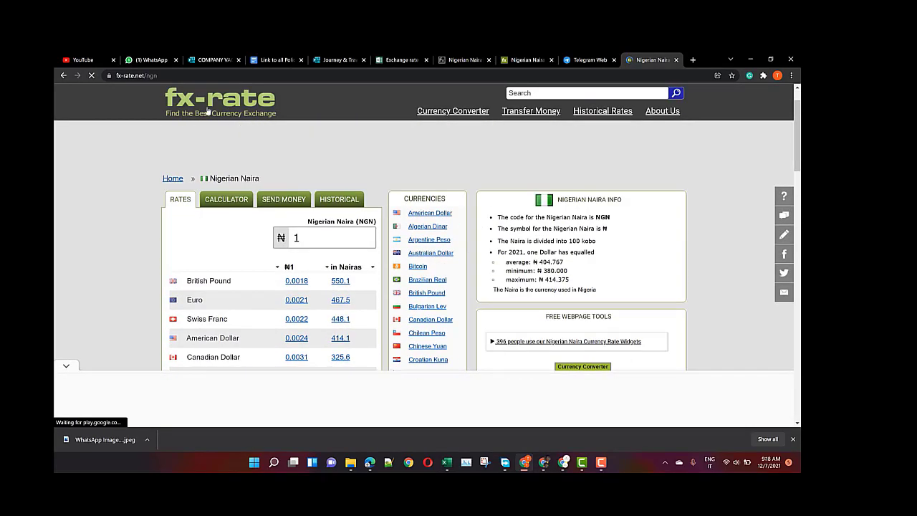
pyautogui.click(174, 75)
pyautogui.hotkey('ctrl', 'c')
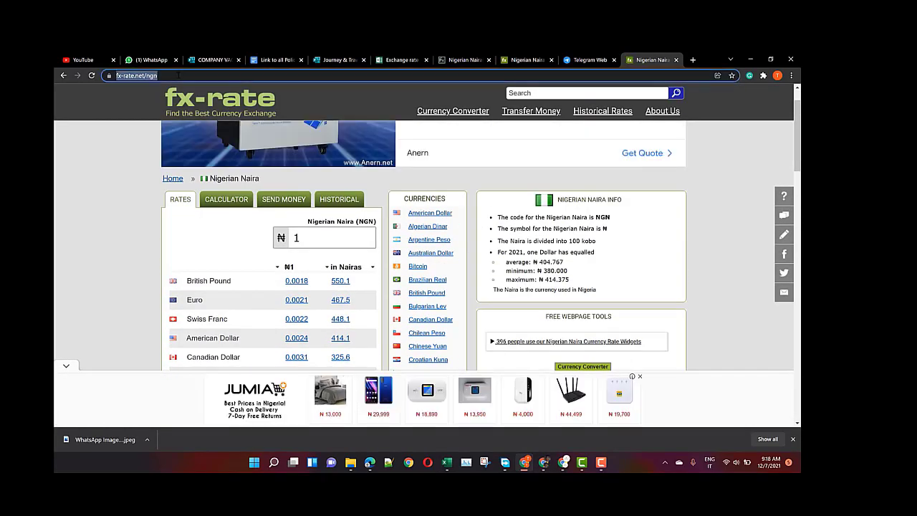
pyautogui.press('super+Tab')
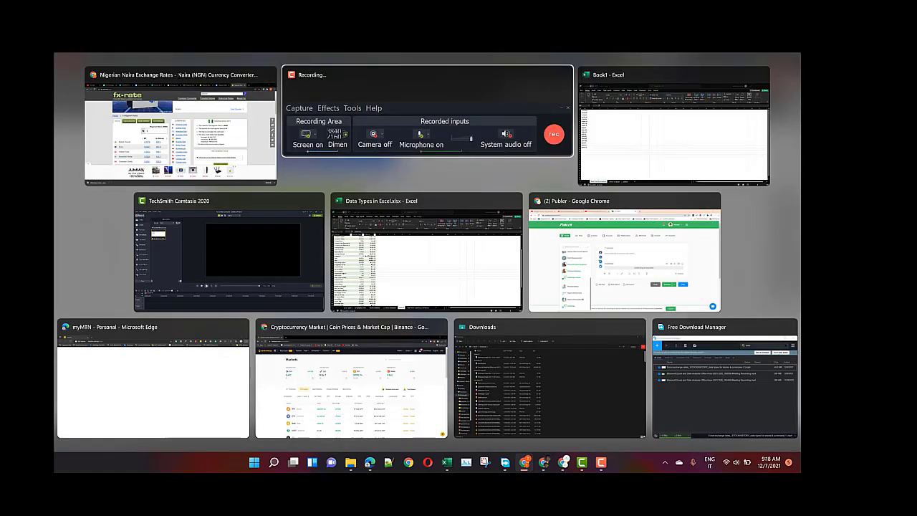
pyautogui.hotkey('alt', 'Tab')
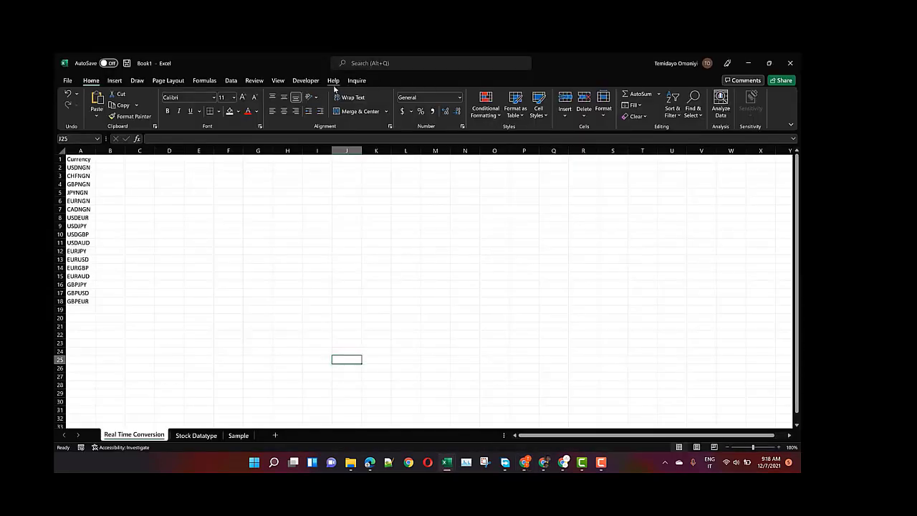
pyautogui.click(231, 81)
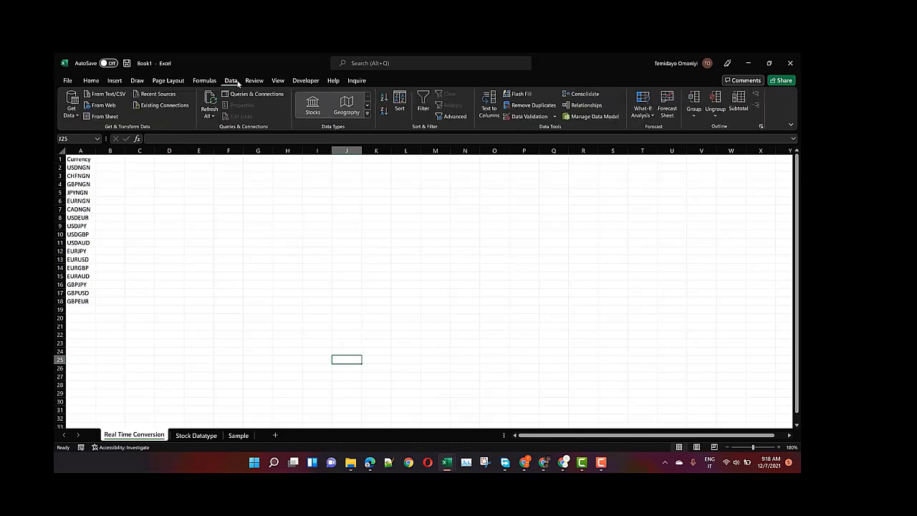
pyautogui.click(103, 105)
pyautogui.hotkey('ctrl', 'v')
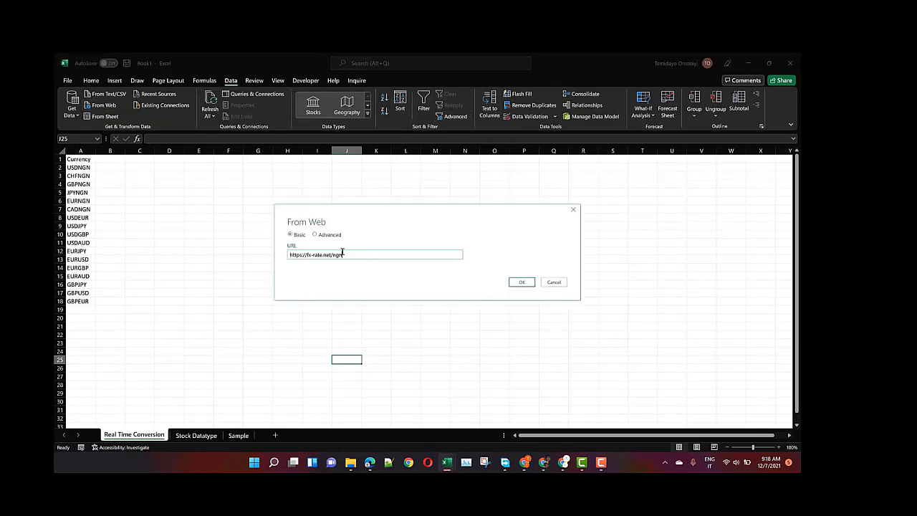
pyautogui.click(527, 281)
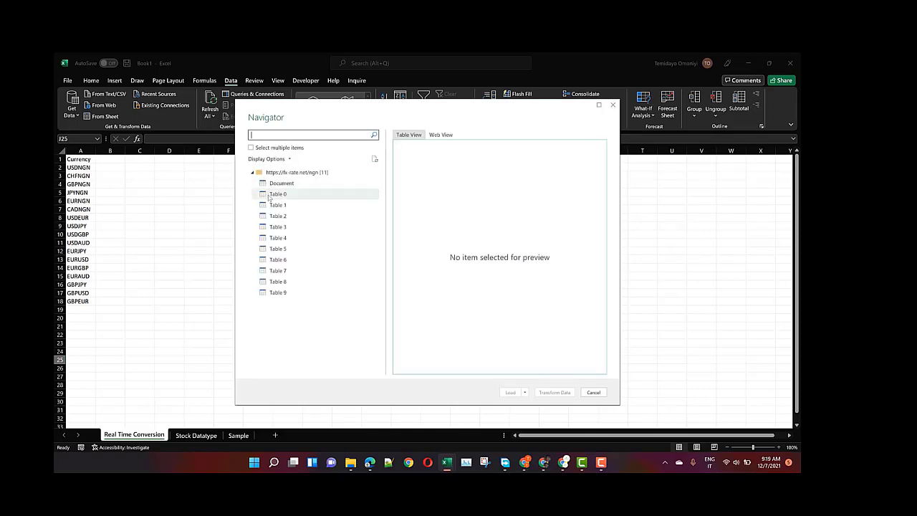
pyautogui.click(271, 195)
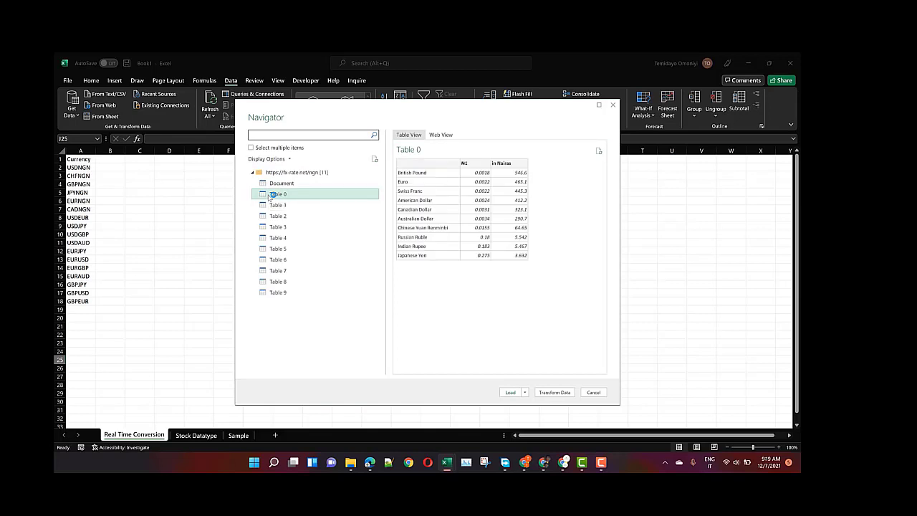
pyautogui.click(549, 393)
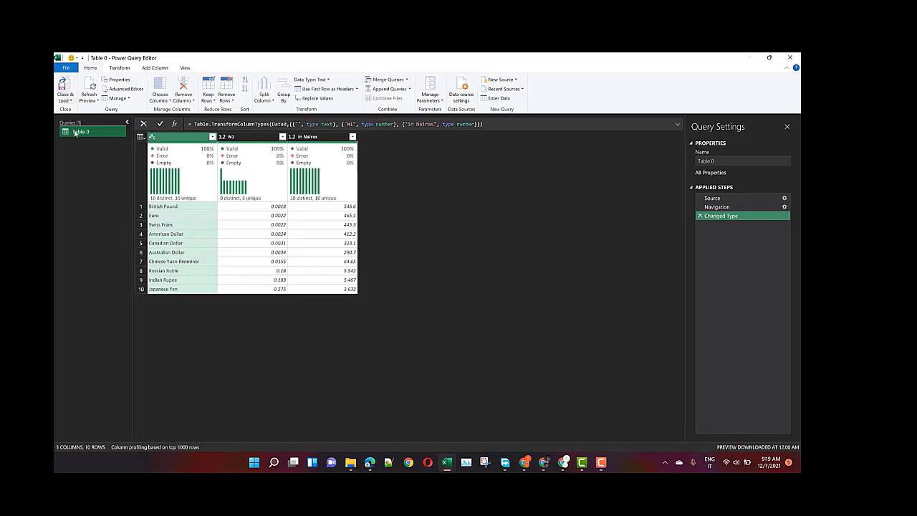
pyautogui.click(507, 89)
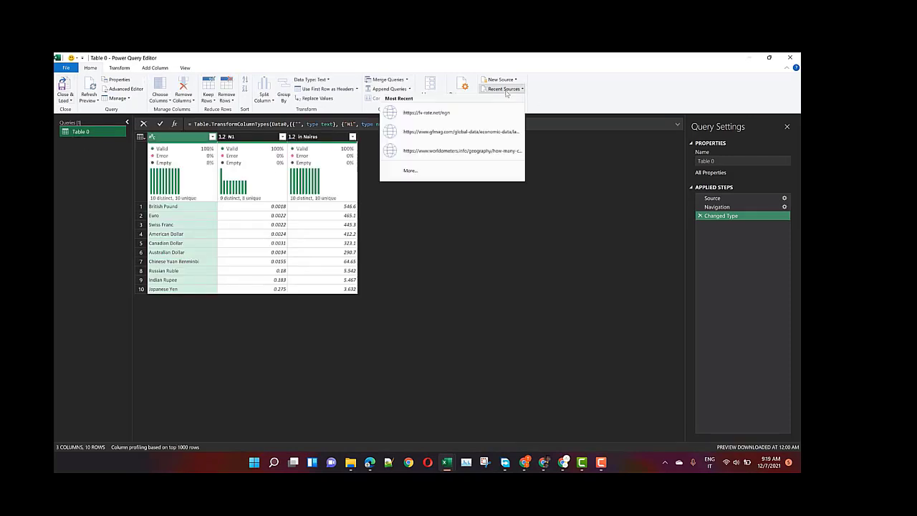
pyautogui.click(111, 58)
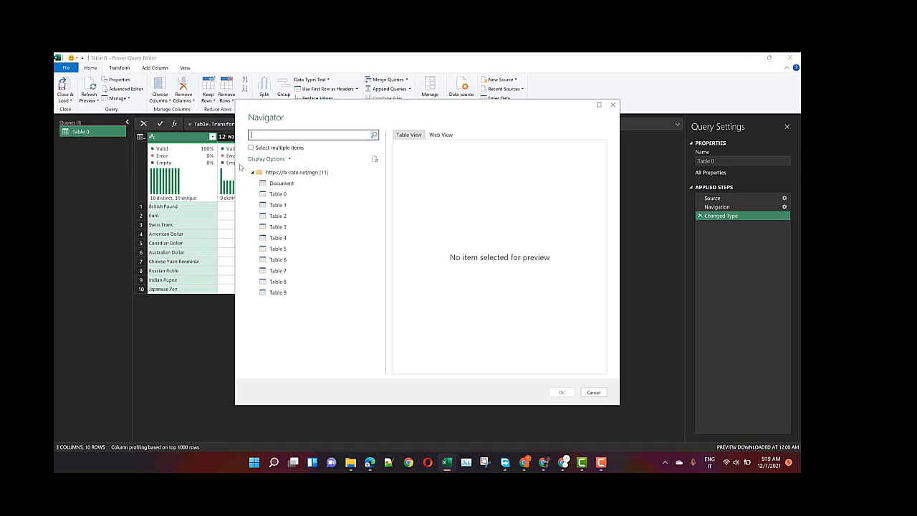
pyautogui.click(278, 205)
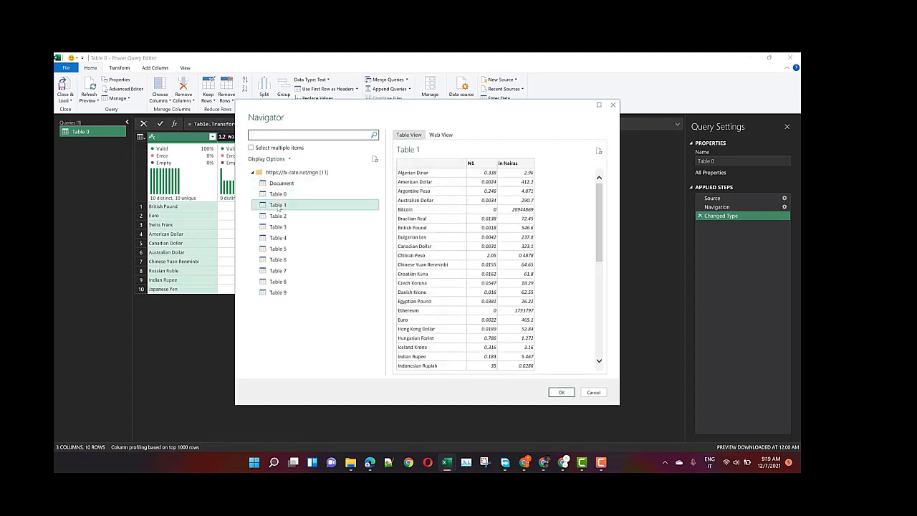
pyautogui.click(278, 215)
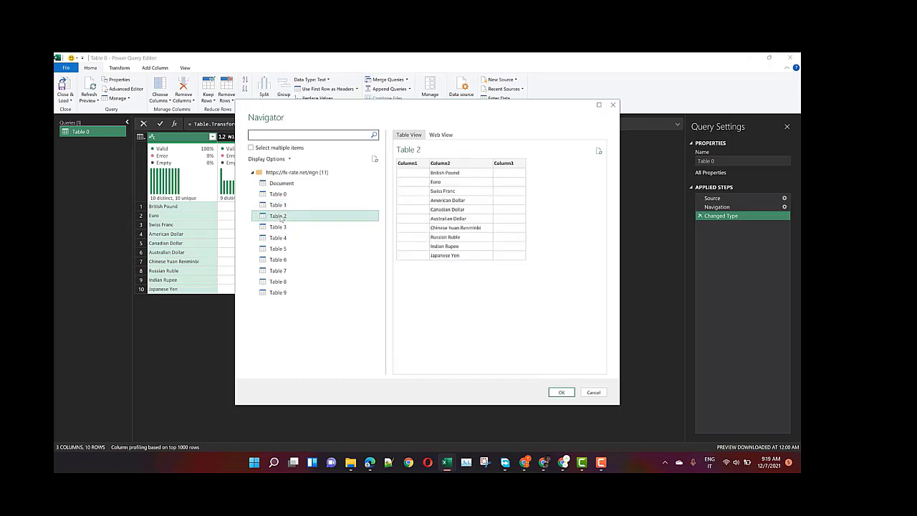
pyautogui.click(279, 226)
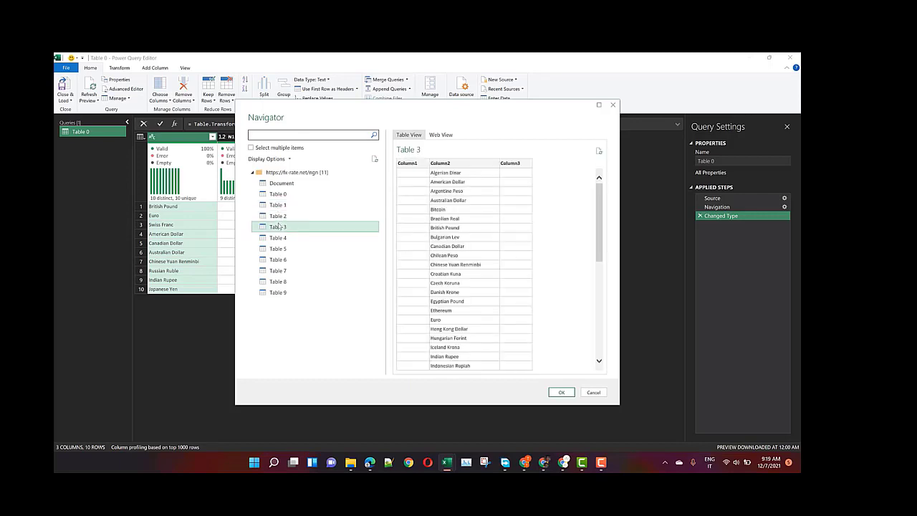
pyautogui.click(279, 238)
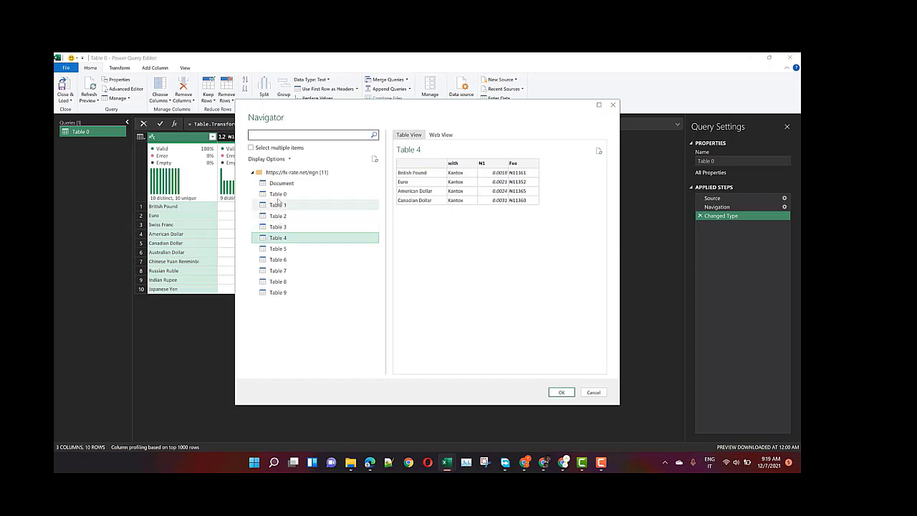
pyautogui.click(277, 207)
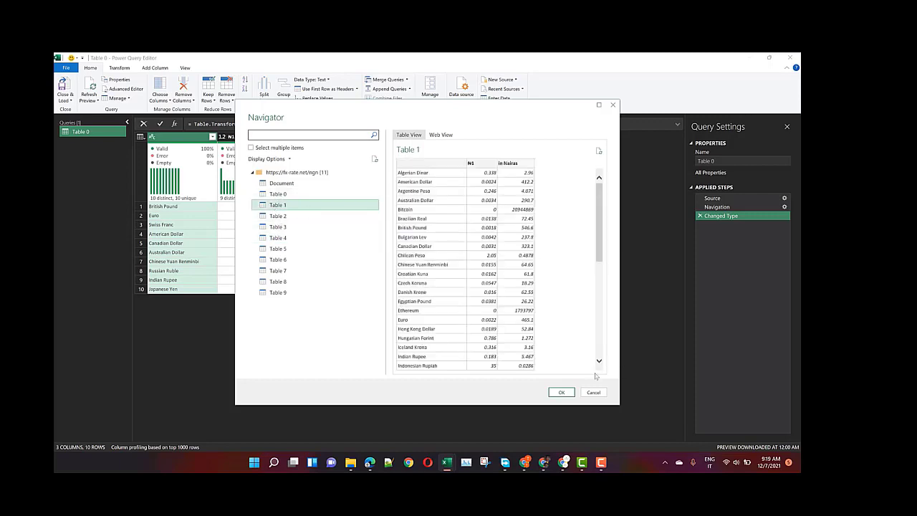
pyautogui.click(562, 392)
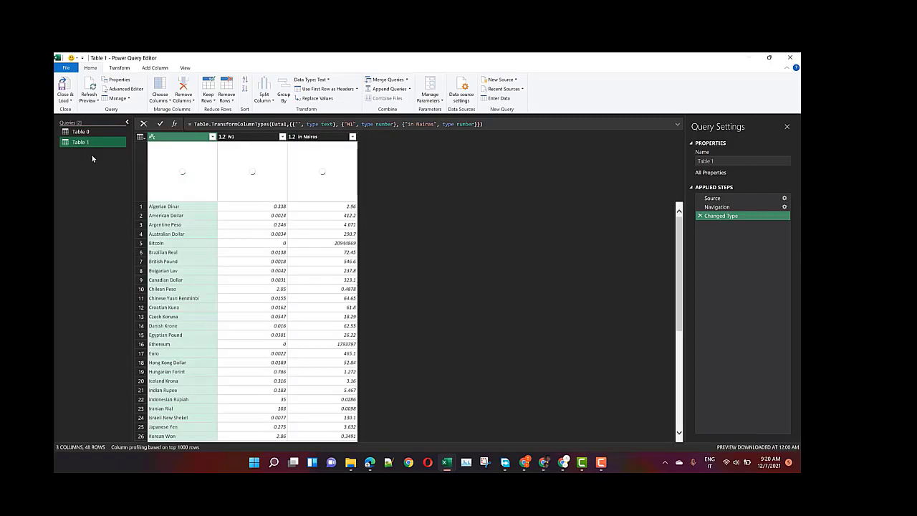
# Step: Compare the two queries and append Table 1 to Table 0 as a two-table append
pyautogui.click(81, 132)
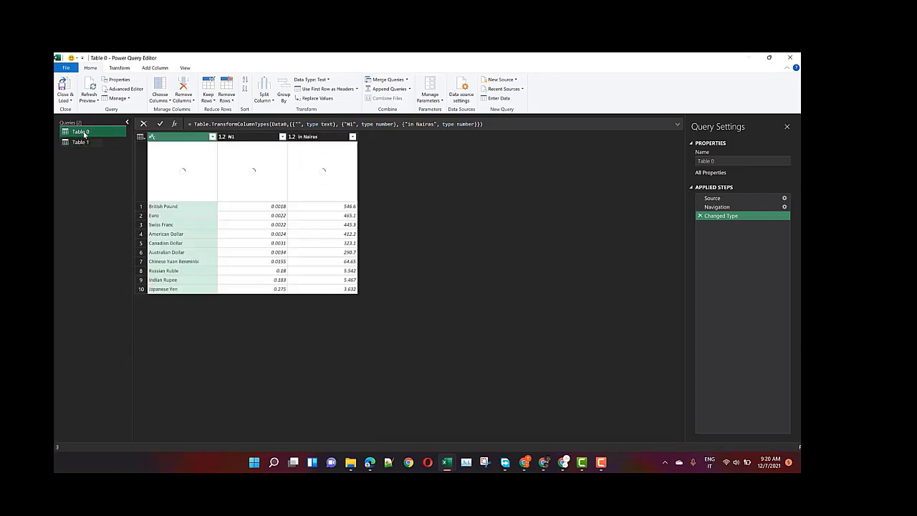
pyautogui.click(83, 143)
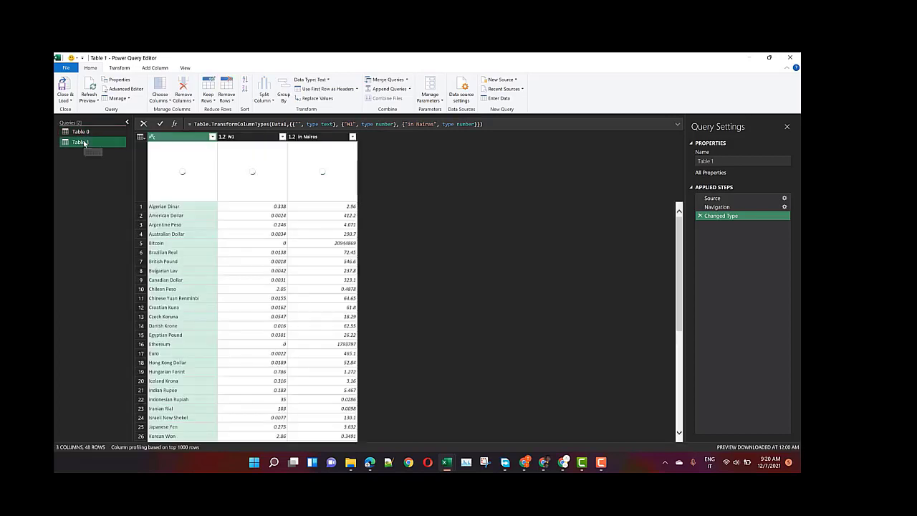
pyautogui.click(82, 132)
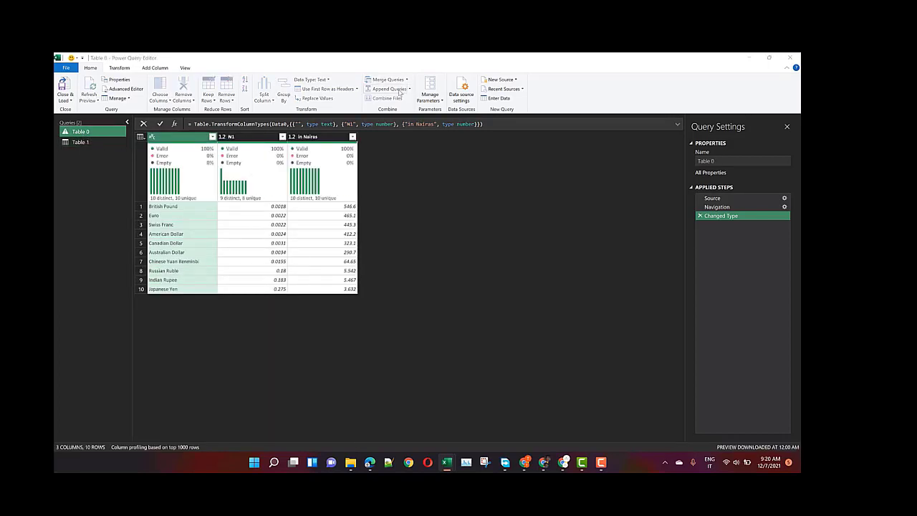
pyautogui.click(389, 90)
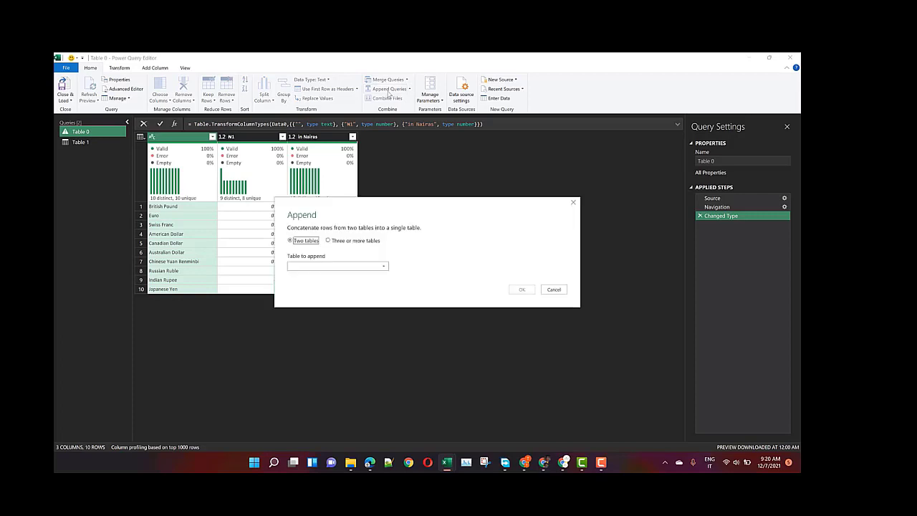
pyautogui.click(384, 267)
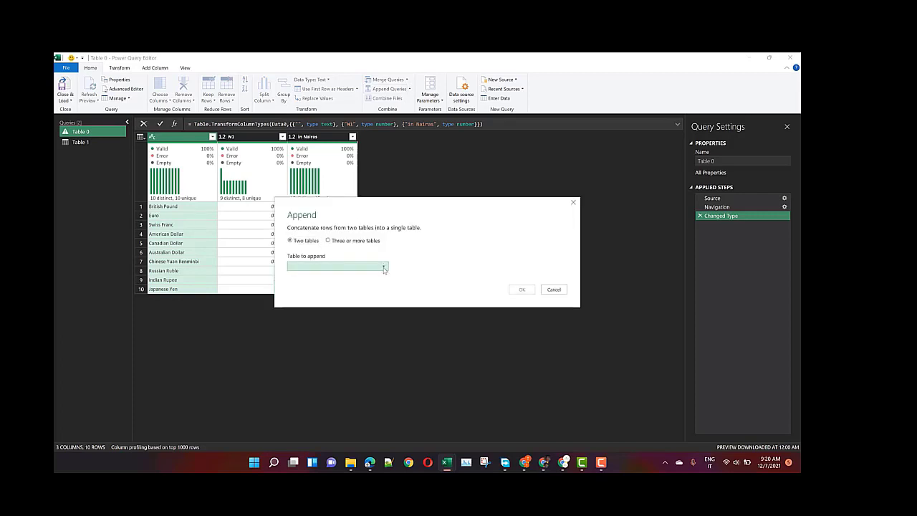
pyautogui.click(381, 269)
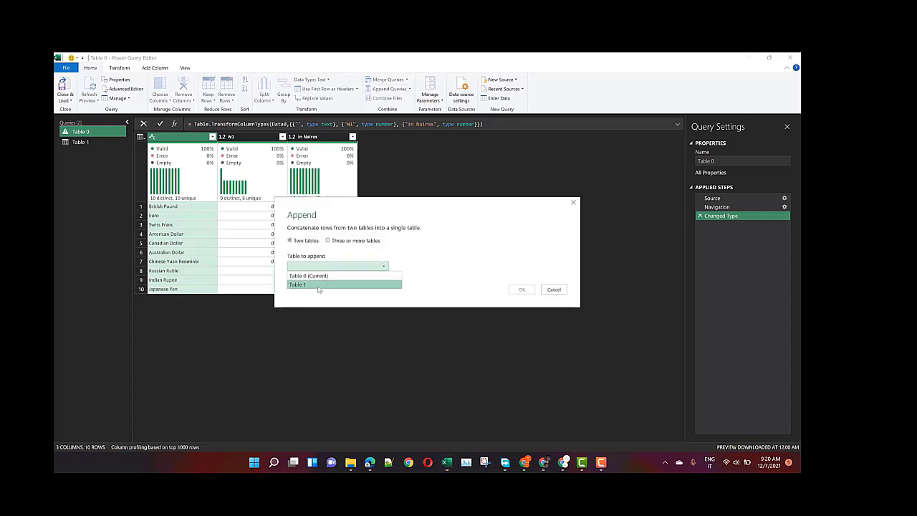
pyautogui.click(323, 283)
pyautogui.click(517, 289)
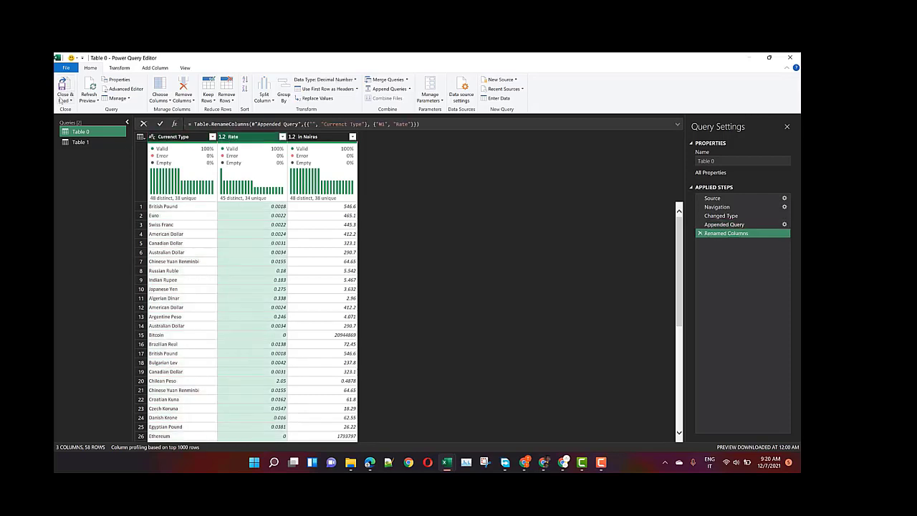
# Step: Close the query editor and load both queries into the workbook
pyautogui.click(63, 100)
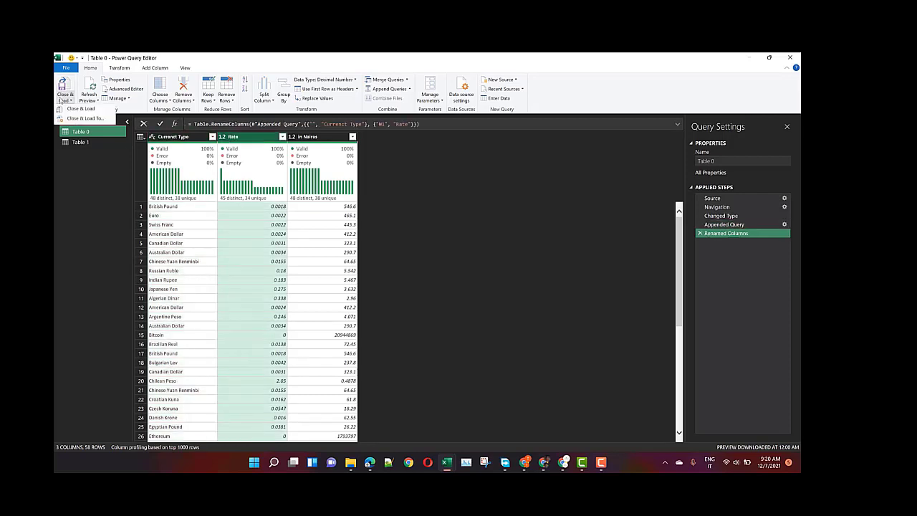
pyautogui.click(93, 110)
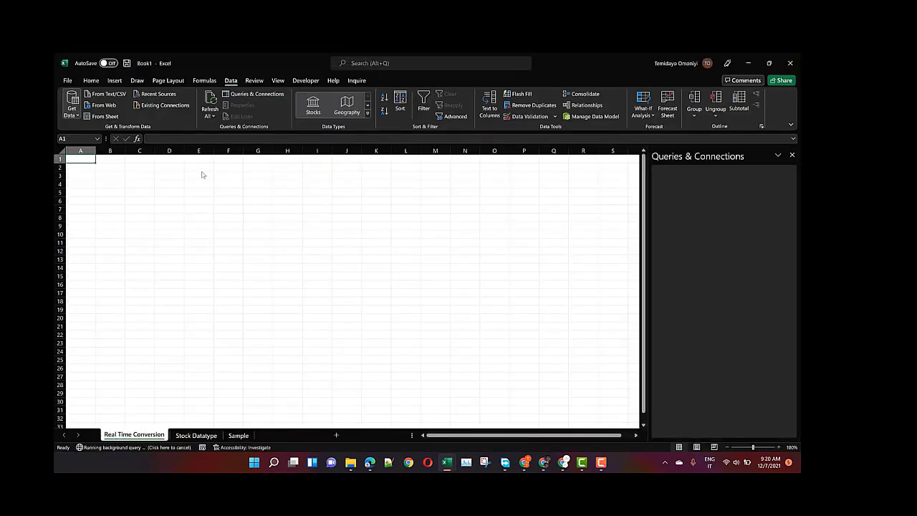
pyautogui.click(99, 154)
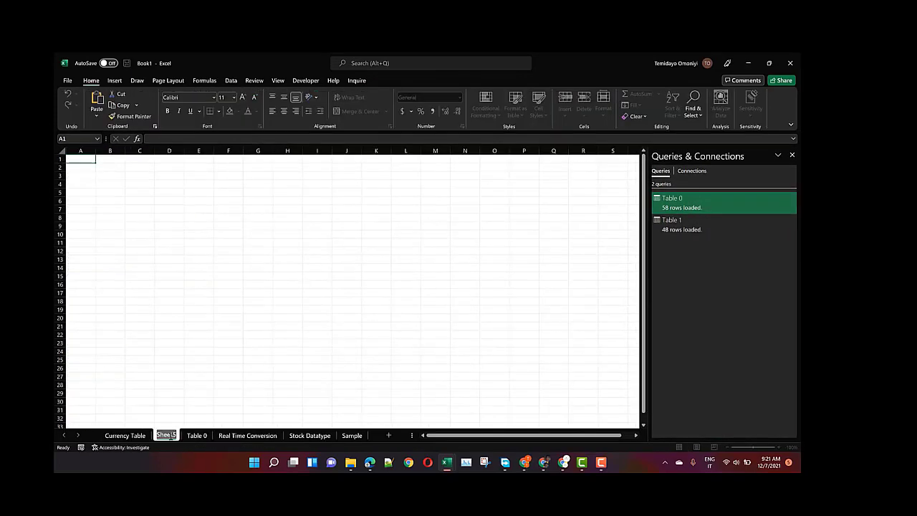
# Step: Rename the blank Sheet5 worksheet as Conversion Sheet
pyautogui.write('Conversi')
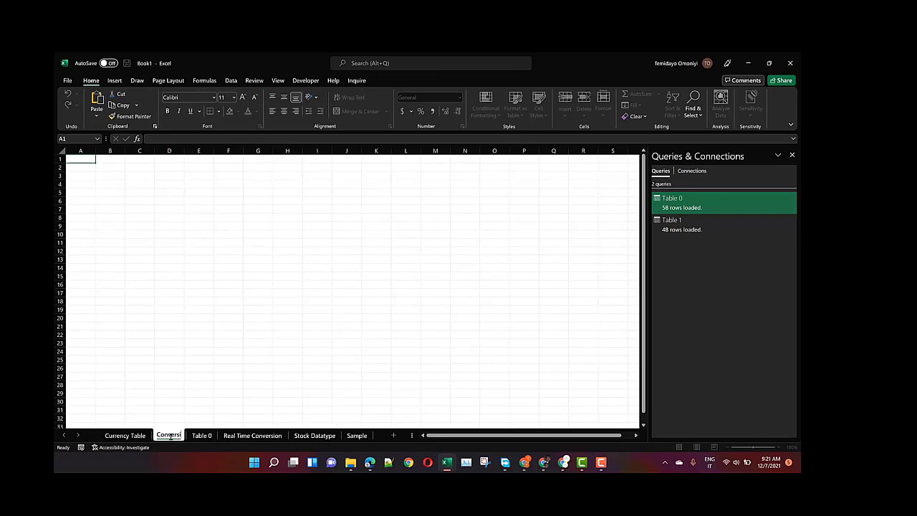
pyautogui.write('on Shh')
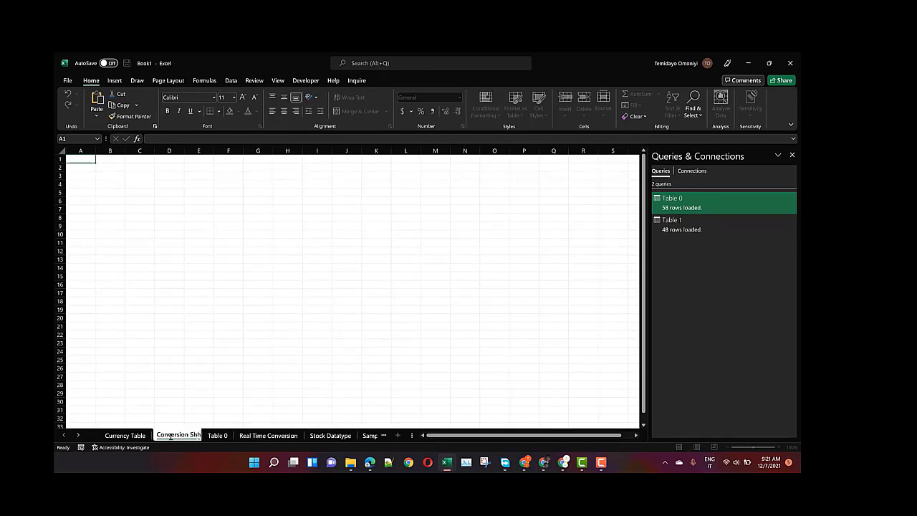
pyautogui.write('et')
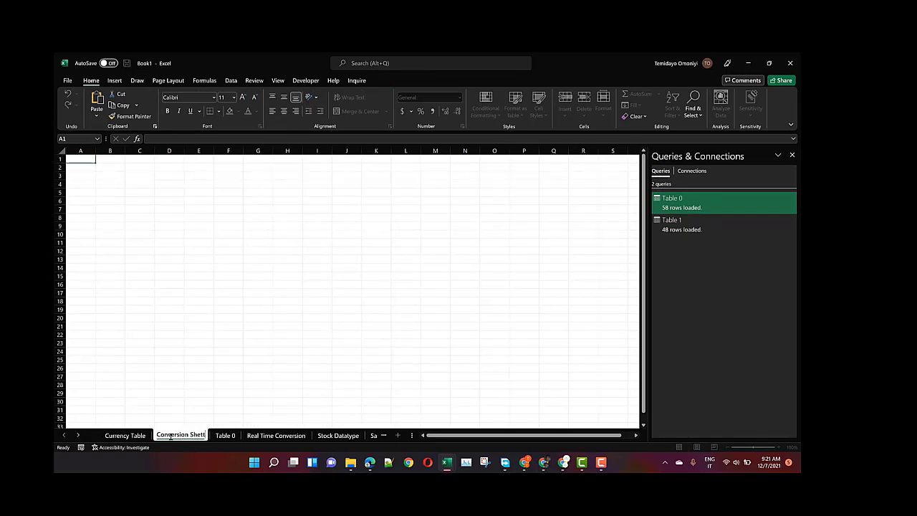
pyautogui.press('BackSpace')
pyautogui.press('BackSpace')
pyautogui.write('ey')
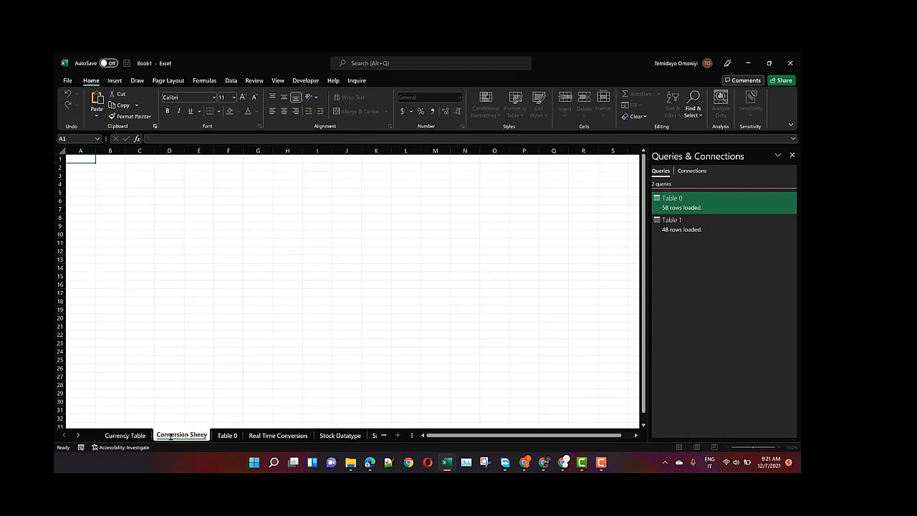
pyautogui.press('BackSpace')
pyautogui.write('t')
pyautogui.press('Return')
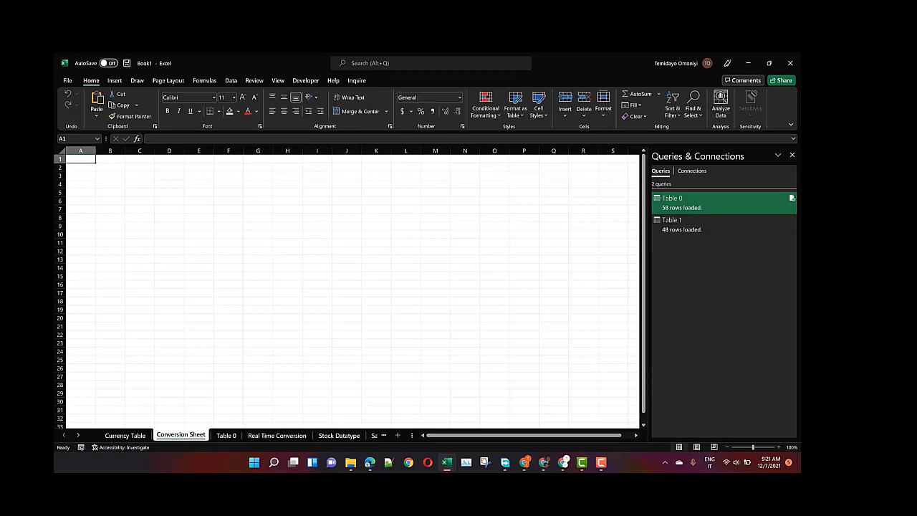
# Step: Hide the gridlines on the Conversion Sheet
pyautogui.click(254, 81)
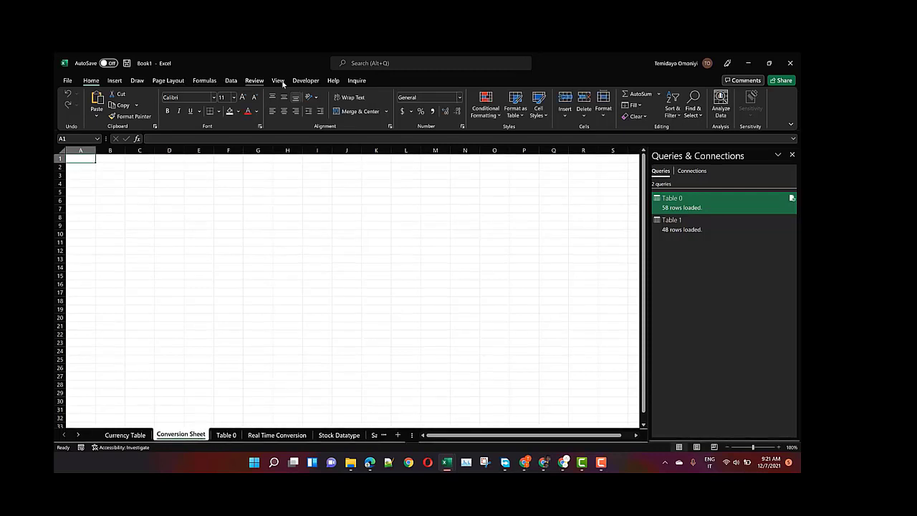
pyautogui.click(281, 82)
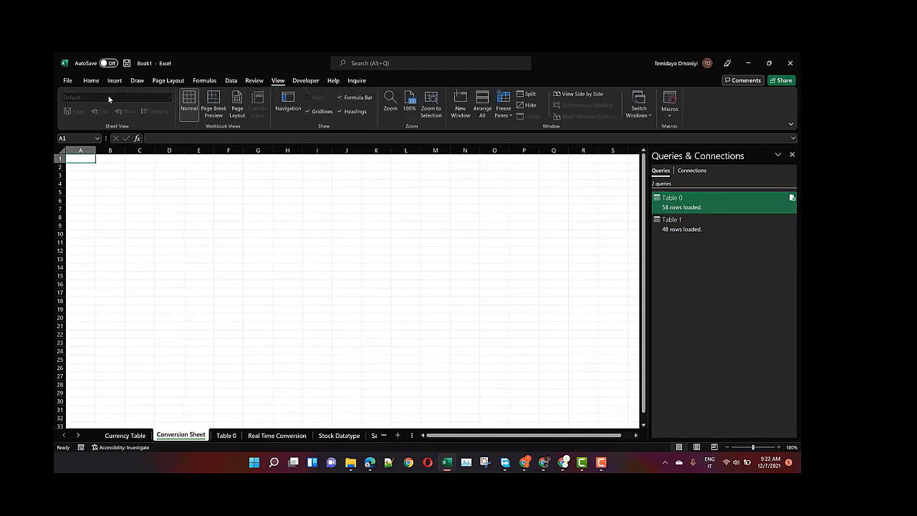
pyautogui.click(308, 112)
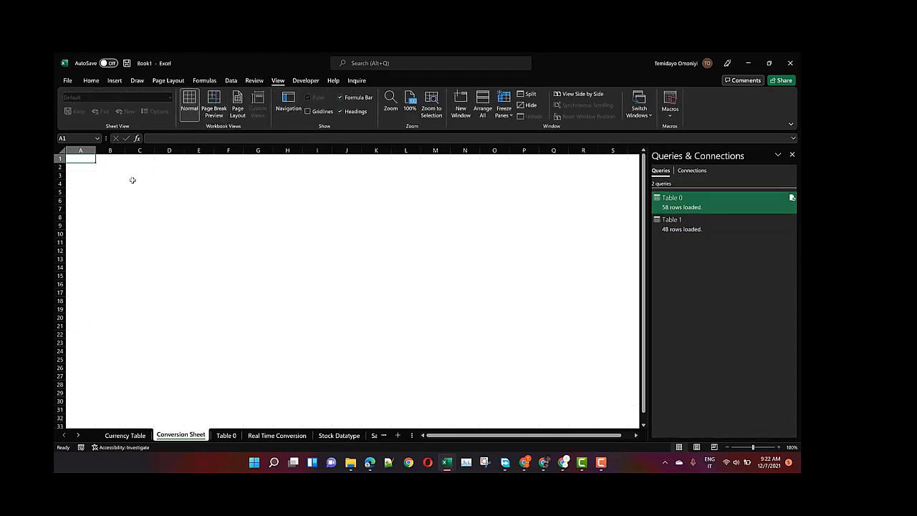
# Step: Merge and centre cells C3:D3, and do the same for cells G3:H3
pyautogui.moveTo(137, 175); pyautogui.dragTo(168, 173)
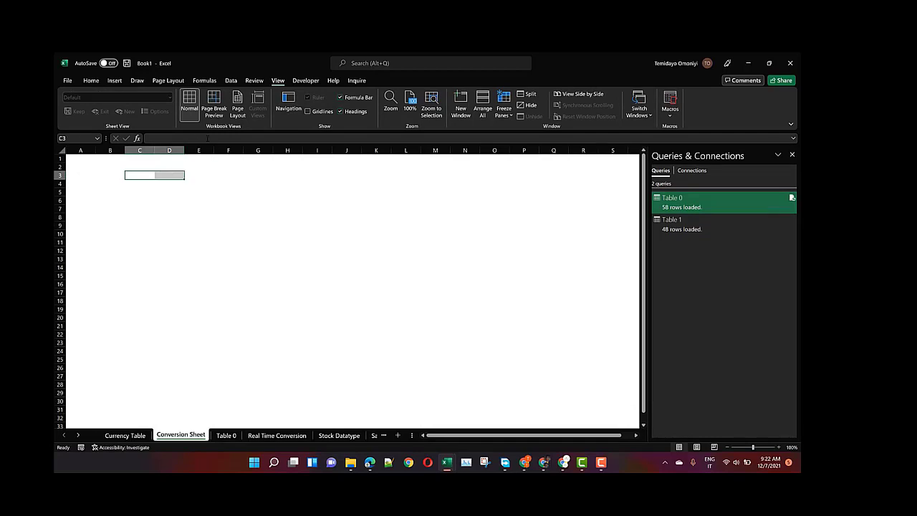
pyautogui.click(91, 80)
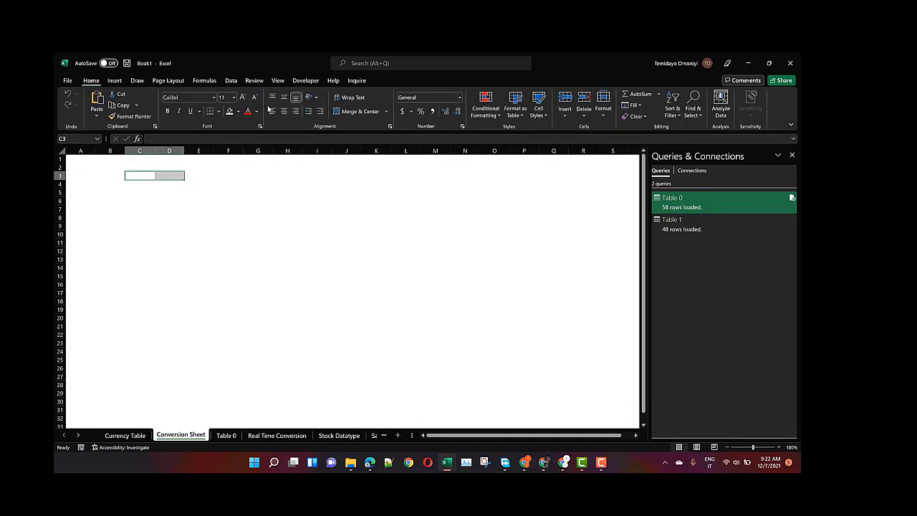
pyautogui.click(356, 111)
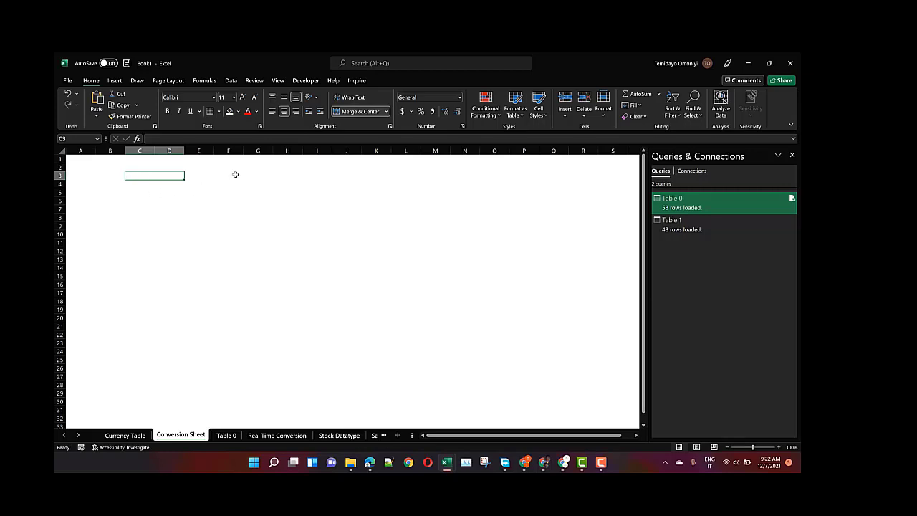
pyautogui.moveTo(245, 177); pyautogui.dragTo(279, 176)
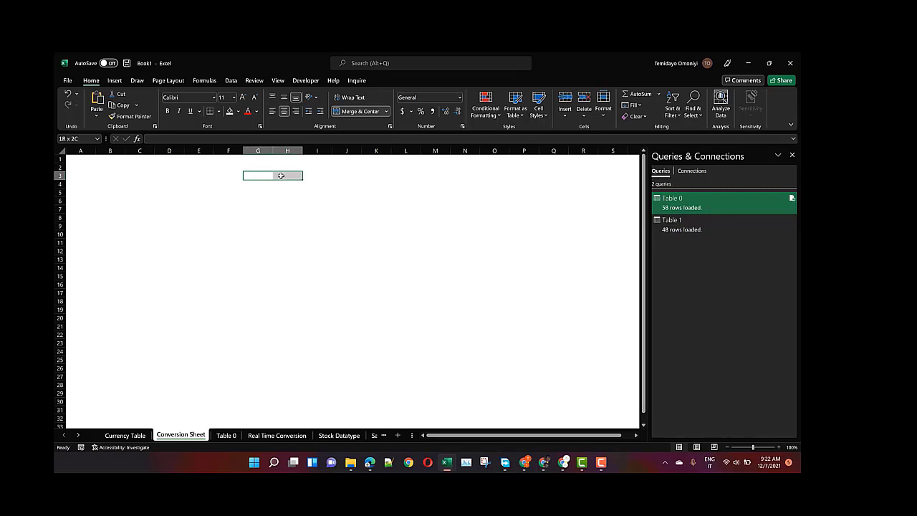
pyautogui.click(356, 111)
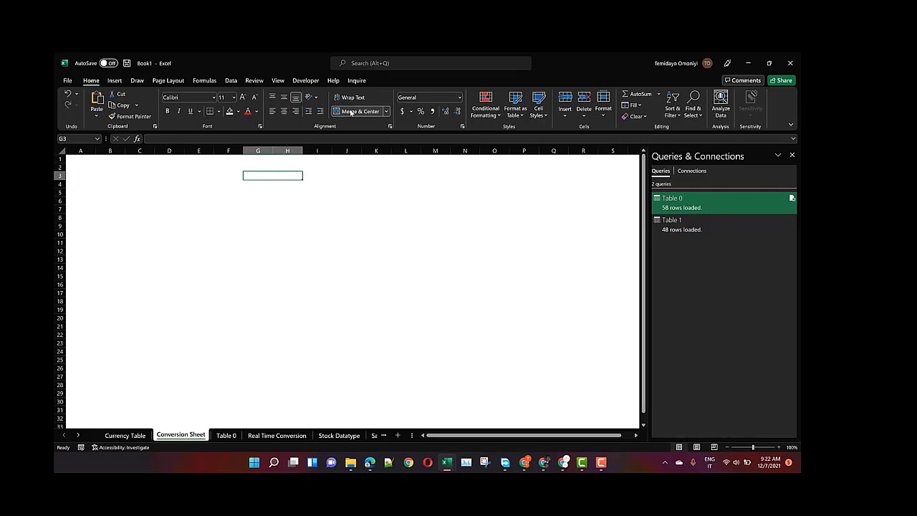
# Step: Add outside borders around the merged cells G3:H3 and C3:D3
pyautogui.click(219, 111)
pyautogui.click(220, 228)
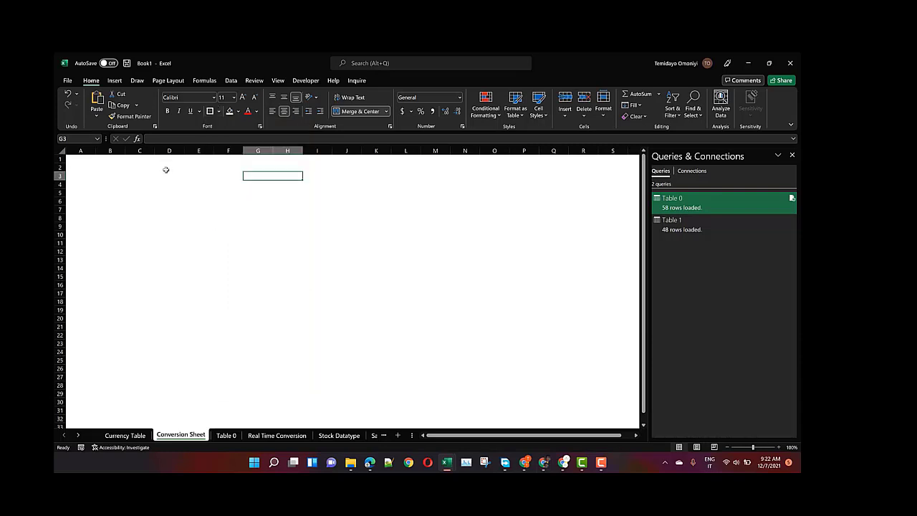
pyautogui.click(162, 172)
pyautogui.click(150, 177)
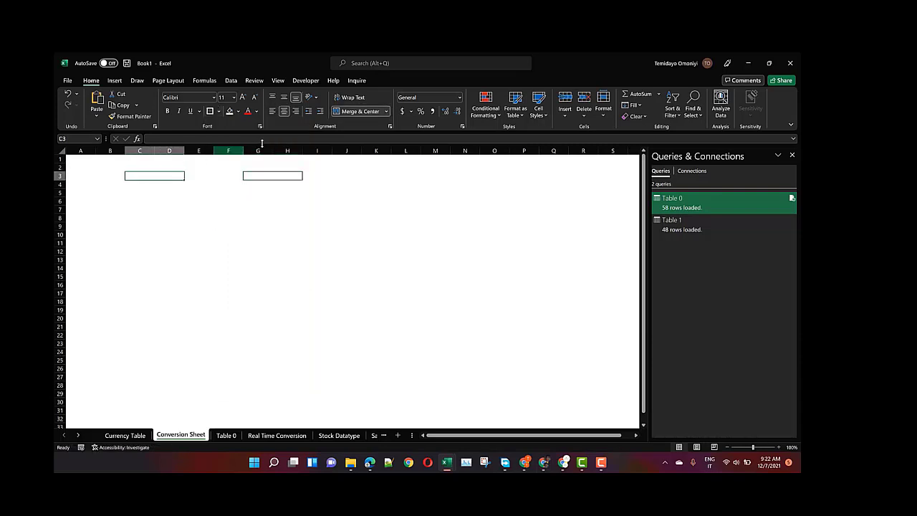
pyautogui.click(210, 112)
pyautogui.click(169, 259)
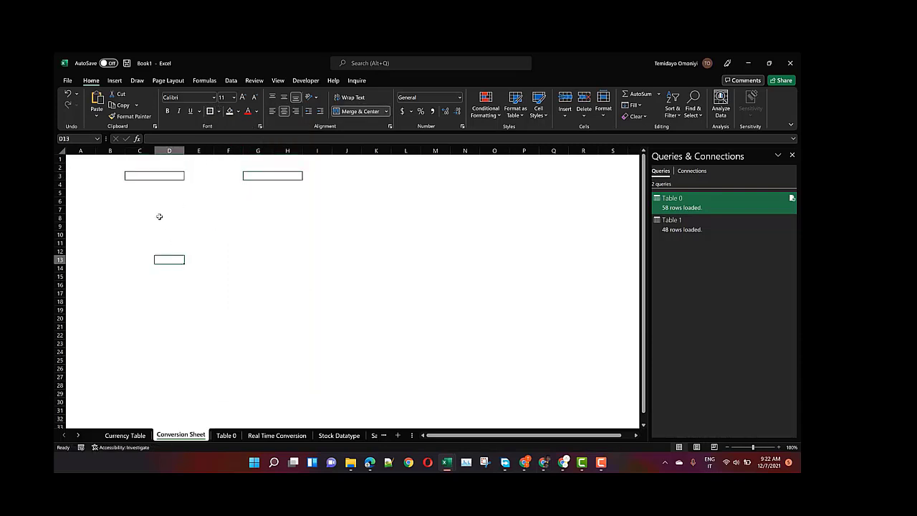
# Step: Put an outside border around the block C6:D9 and merge and centre it
pyautogui.click(128, 200)
pyautogui.moveTo(153, 217); pyautogui.dragTo(164, 225)
pyautogui.click(209, 112)
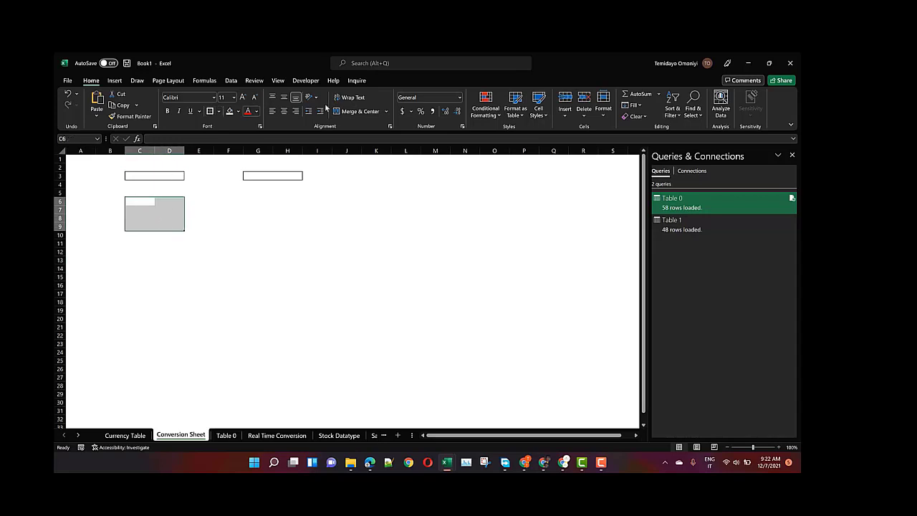
pyautogui.click(336, 113)
pyautogui.click(135, 248)
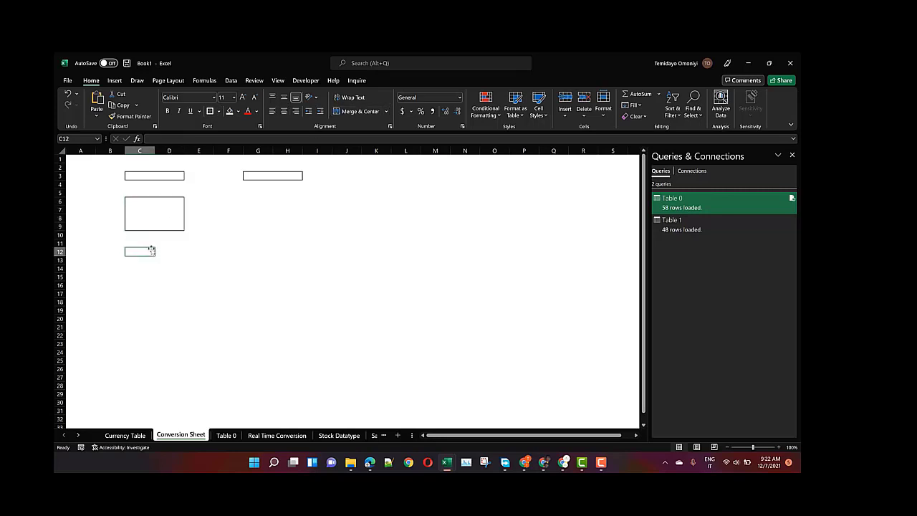
# Step: Put a matching outside border around the block G6:H9 and return to the merged cell C3
pyautogui.click(256, 202)
pyautogui.moveTo(256, 202); pyautogui.dragTo(286, 230)
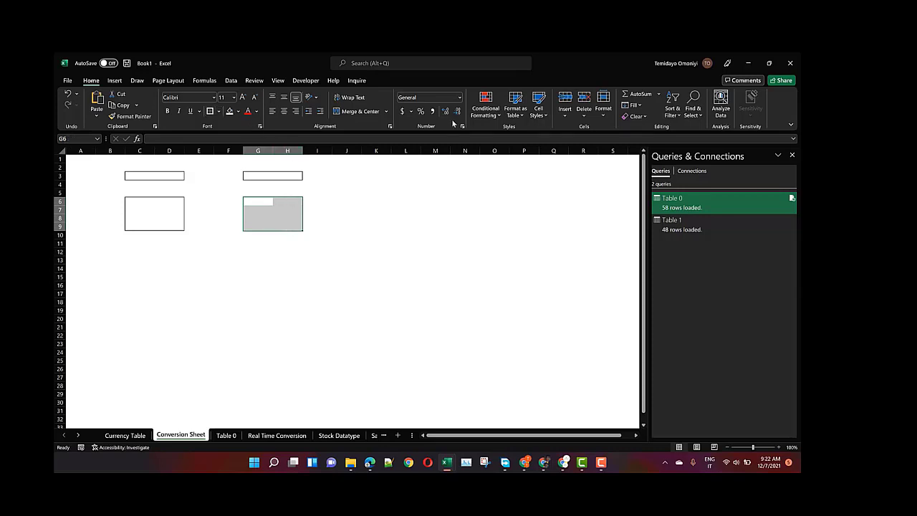
pyautogui.click(239, 266)
pyautogui.click(144, 176)
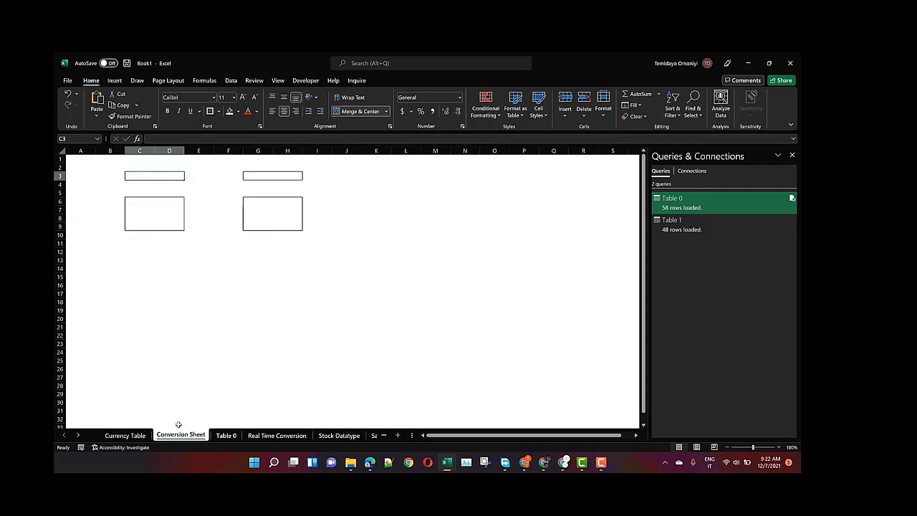
# Step: Sort the currency names in Column1 of the Currency Table sheet from A to Z
pyautogui.click(134, 436)
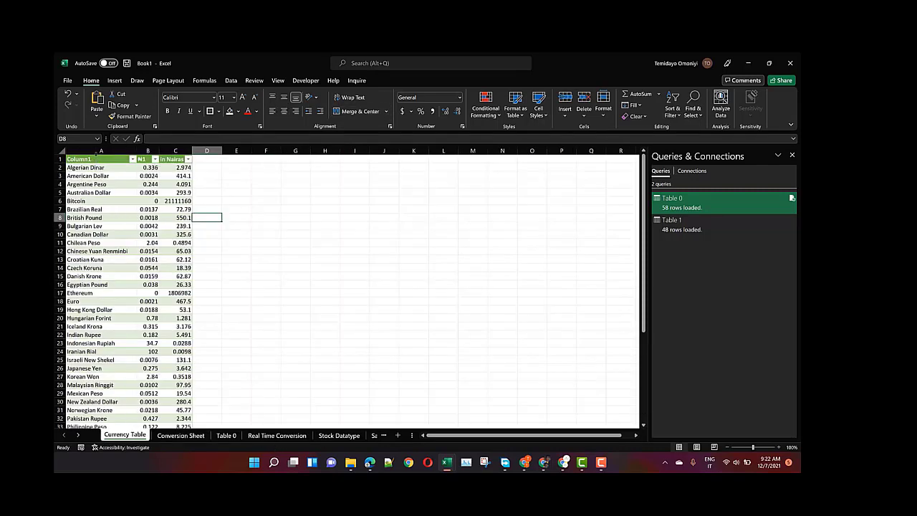
pyautogui.click(96, 156)
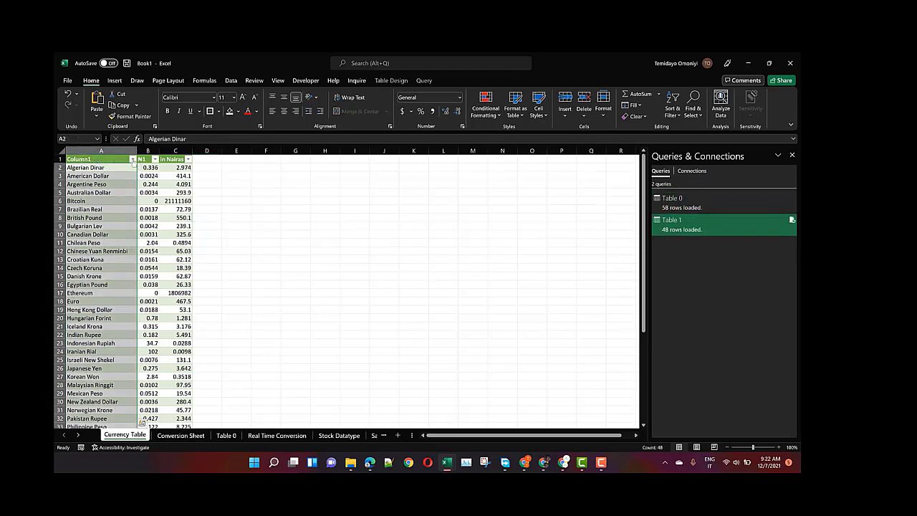
pyautogui.click(132, 159)
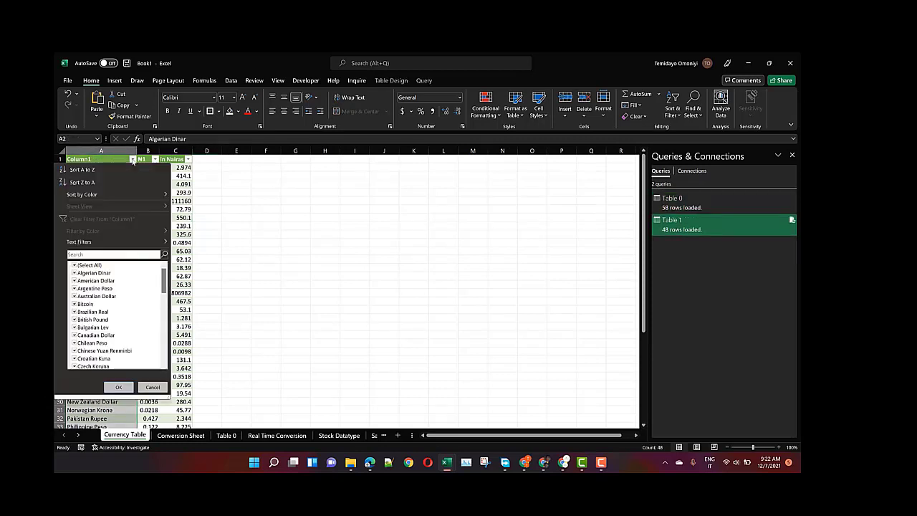
pyautogui.click(82, 169)
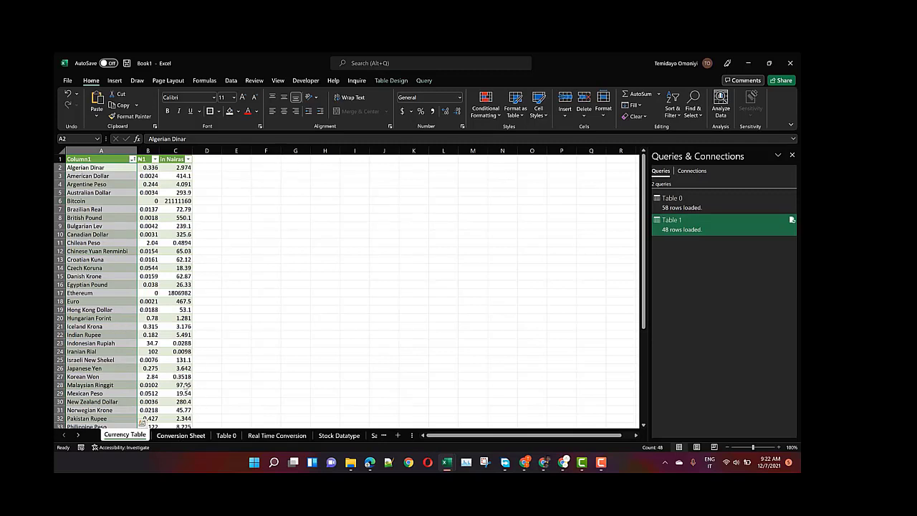
# Step: Add list data validation to cell C3 of the Conversion Sheet, using ='Currency Table'!$A$2:$A$49 as the source
pyautogui.click(180, 435)
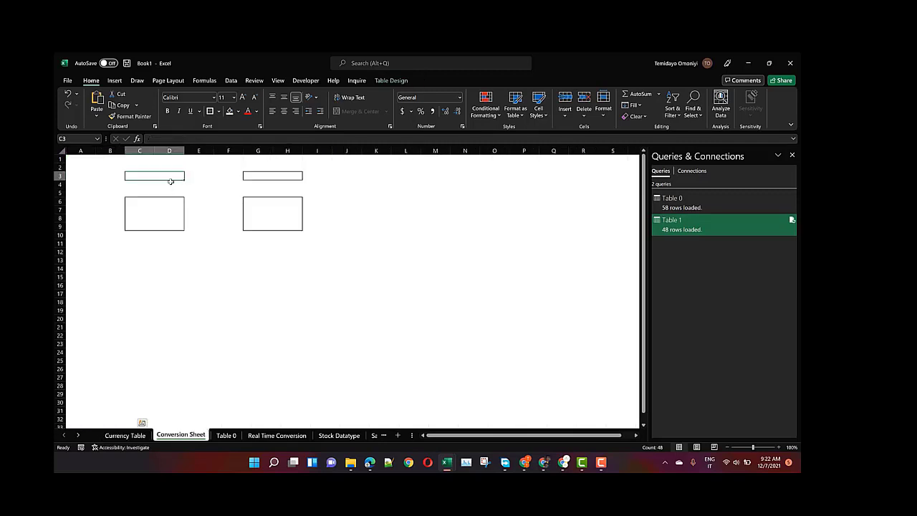
pyautogui.click(233, 81)
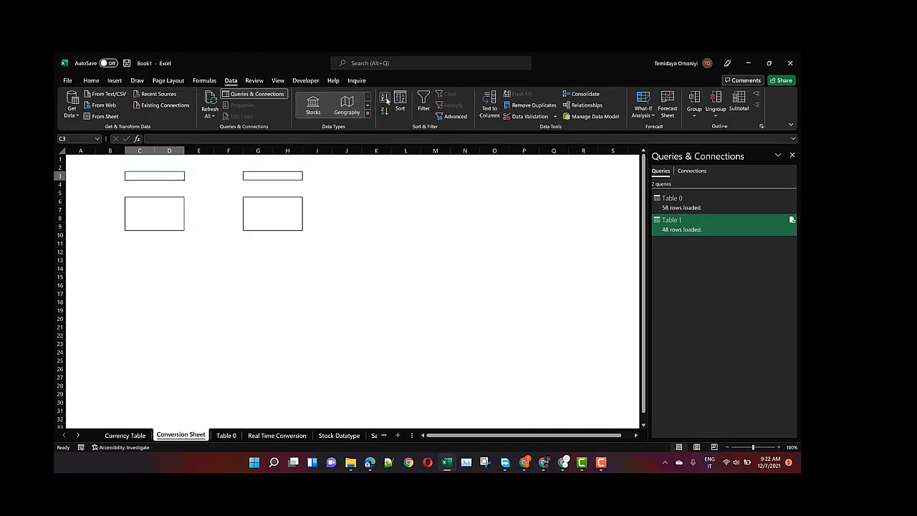
pyautogui.click(520, 116)
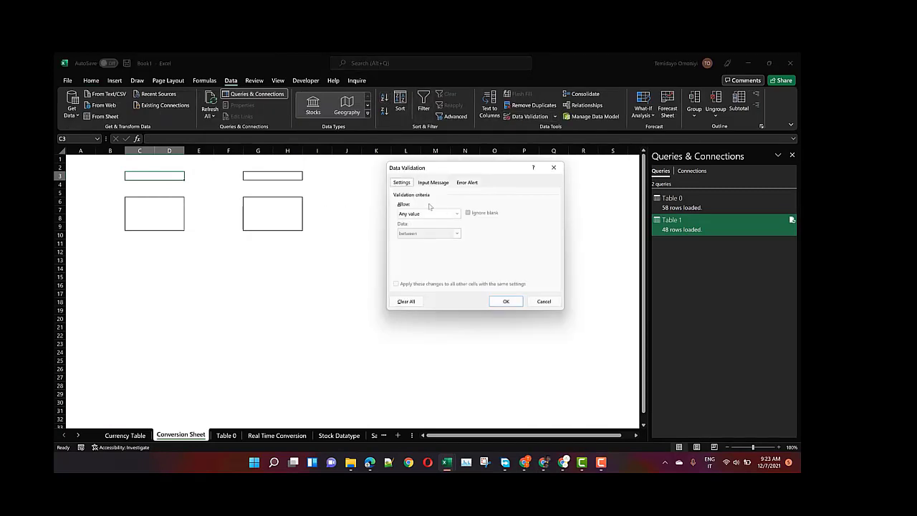
pyautogui.click(456, 214)
pyautogui.click(403, 241)
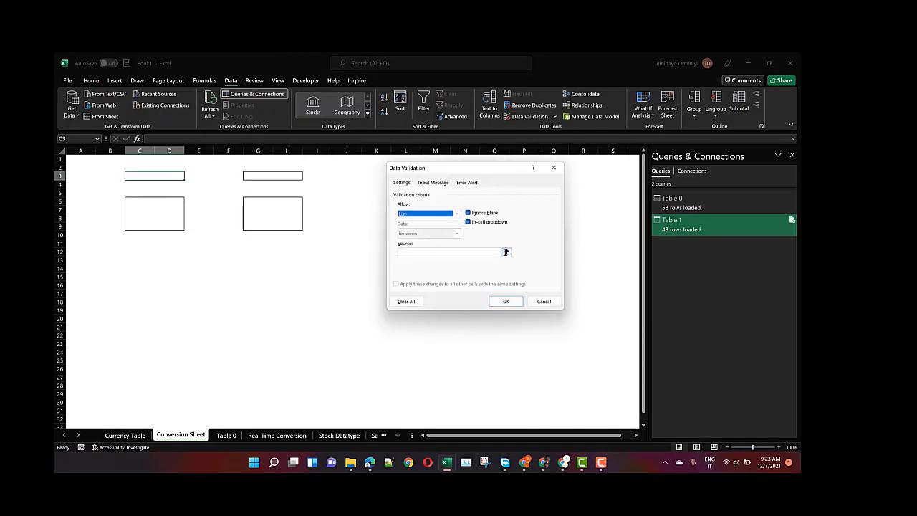
pyautogui.click(527, 256)
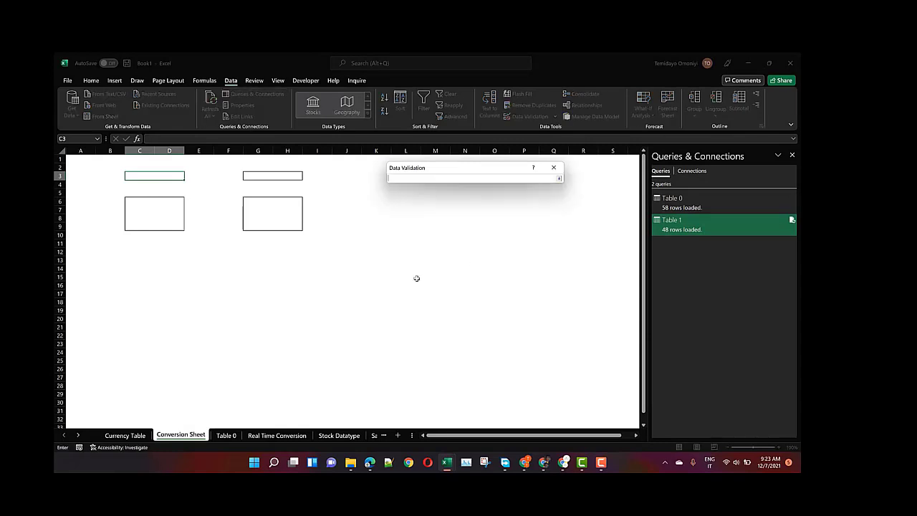
pyautogui.click(128, 435)
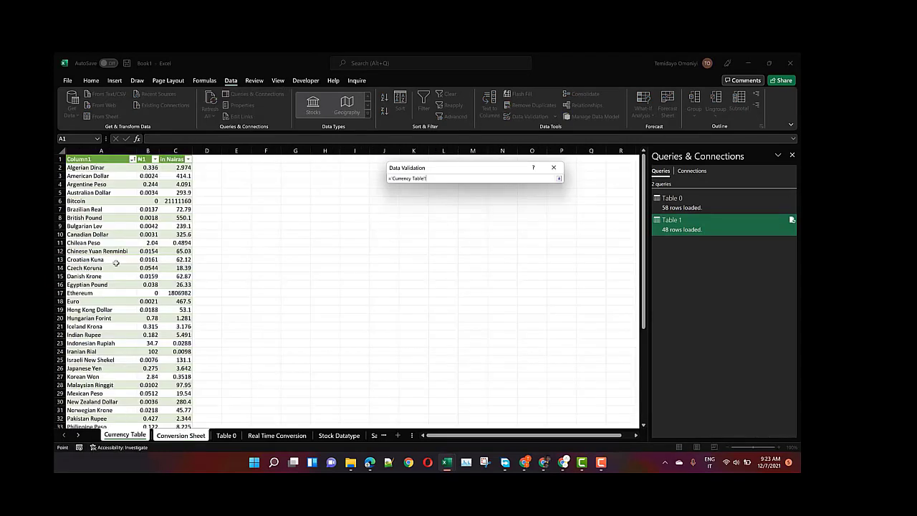
pyautogui.click(101, 168)
pyautogui.moveTo(100, 168); pyautogui.dragTo(100, 418)
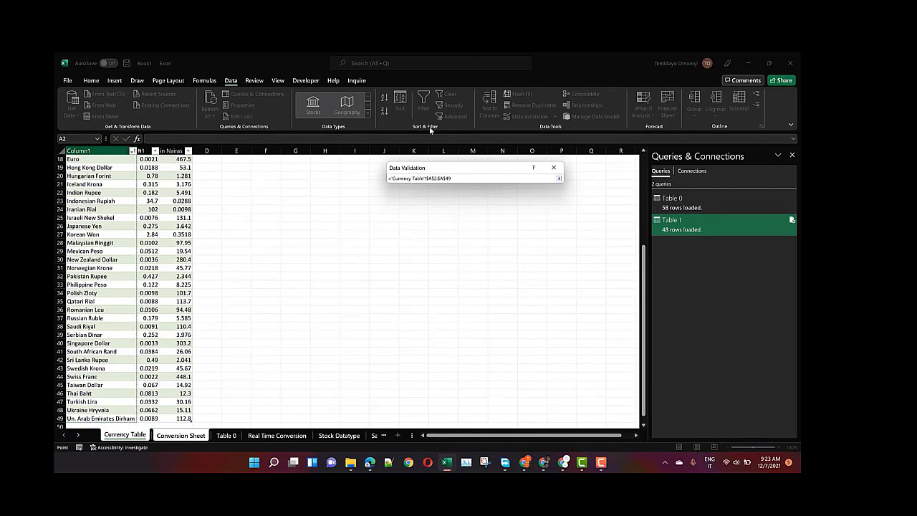
pyautogui.click(558, 179)
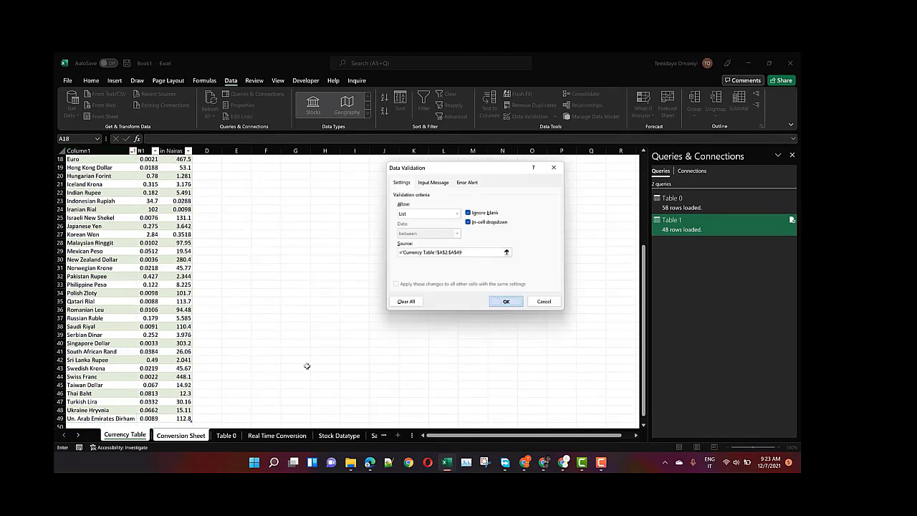
pyautogui.press('Return')
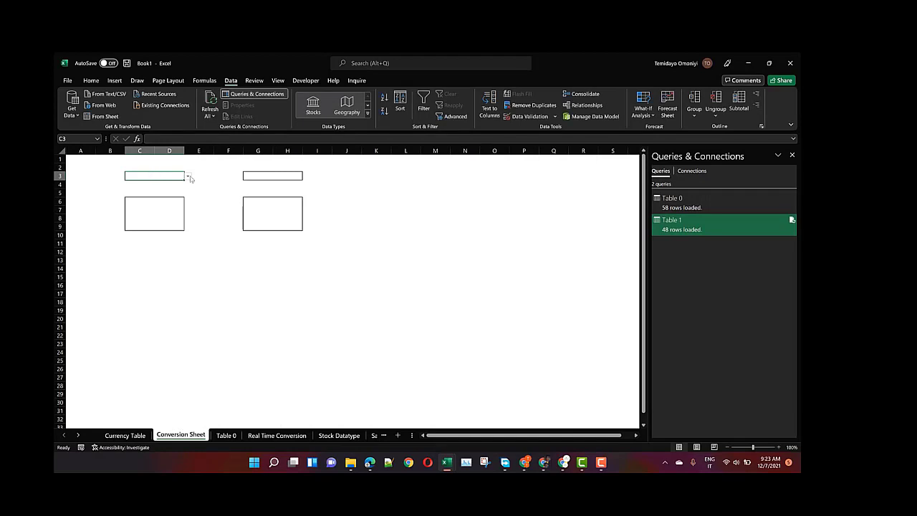
# Step: Try the C3 dropdown with Australian Dollar, change it to British Pound, and select the merged cell G3
pyautogui.click(188, 176)
pyautogui.click(163, 203)
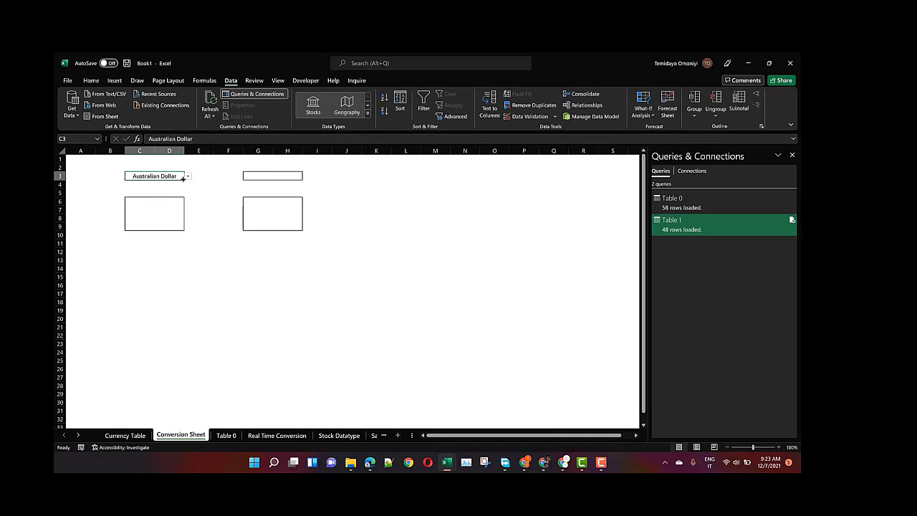
pyautogui.click(187, 175)
pyautogui.click(156, 202)
pyautogui.click(256, 176)
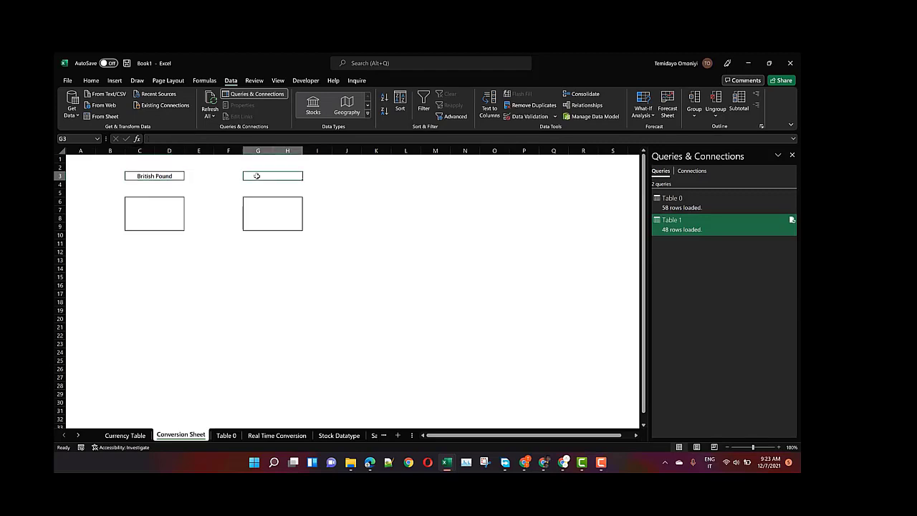
# Step: Enter NGN as the target currency in the merged cell G3
pyautogui.write('NGN')
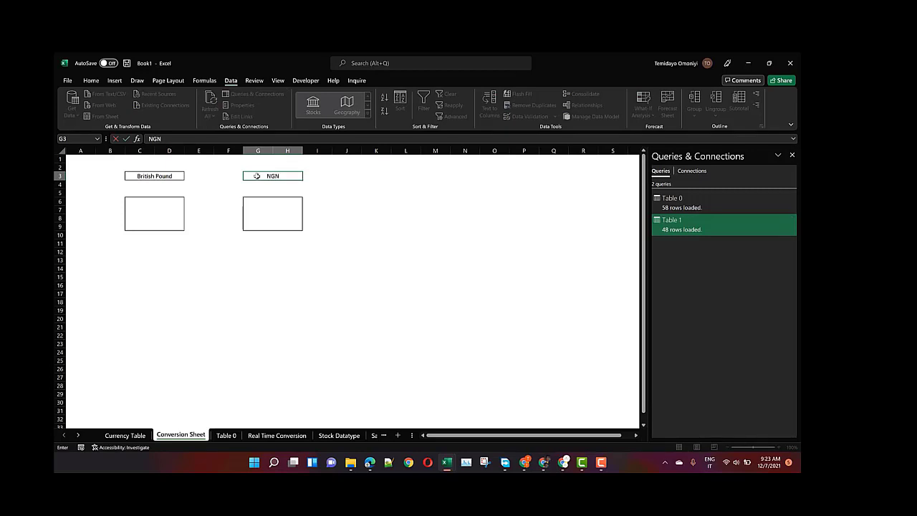
pyautogui.press('Return')
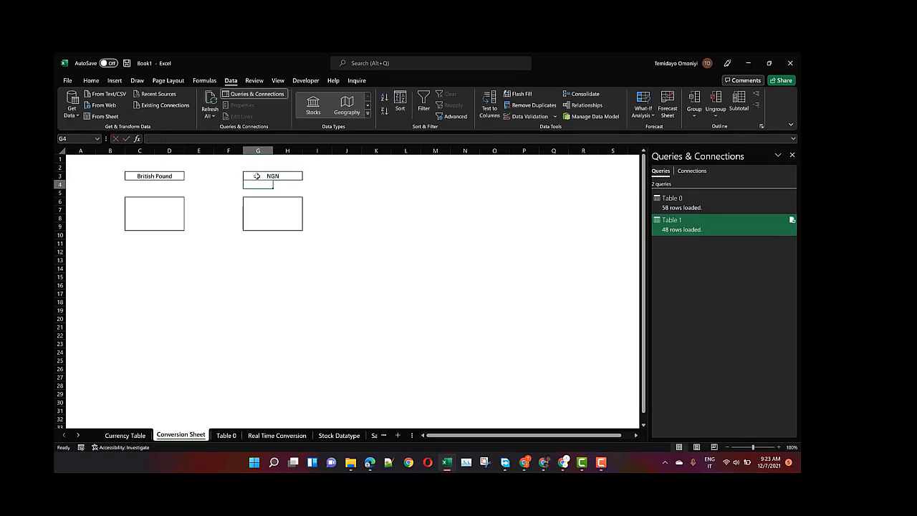
pyautogui.click(146, 205)
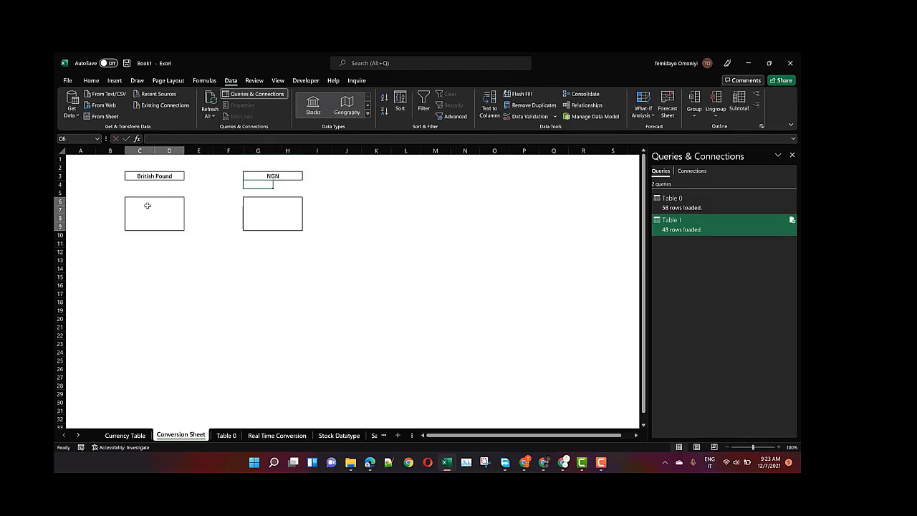
# Step: Start an XLOOKUP formula in G6 with C3 as the lookup value and 'Currency Table'!A2:A49 as the lookup array
pyautogui.click(263, 215)
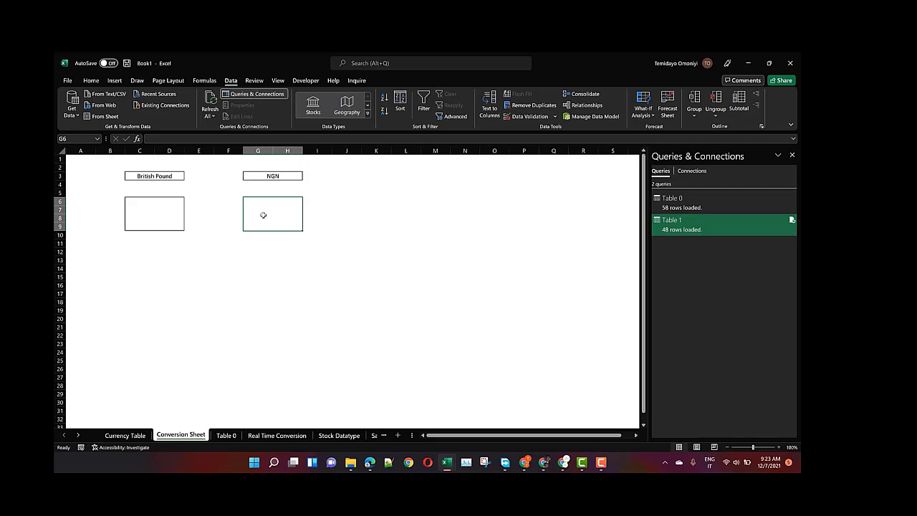
pyautogui.write('=')
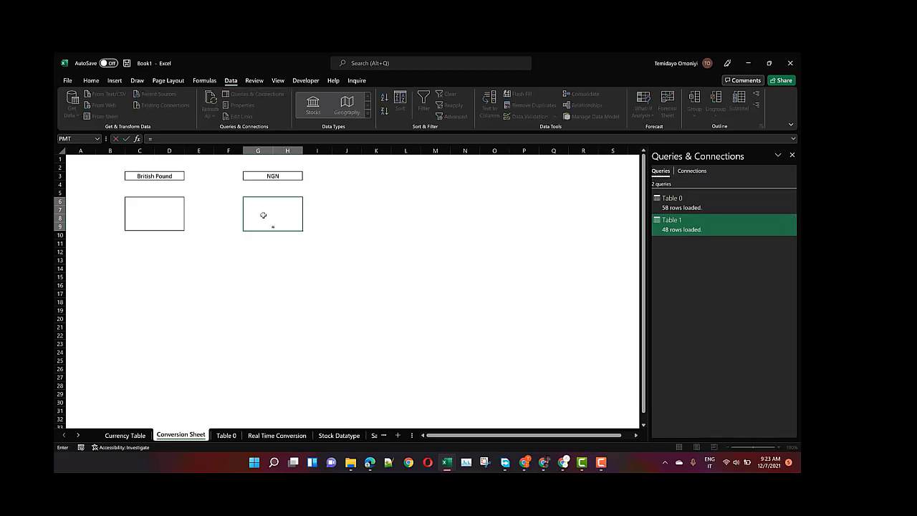
pyautogui.write('xloo')
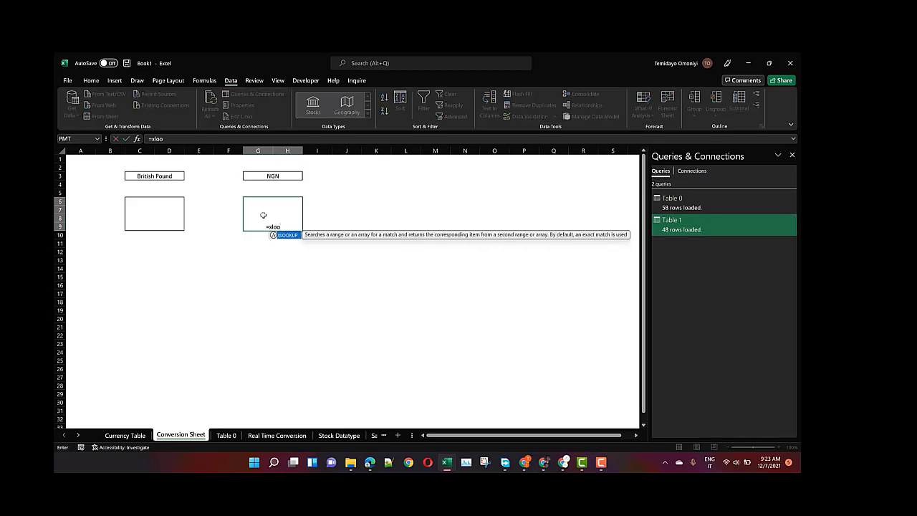
pyautogui.press('Tab')
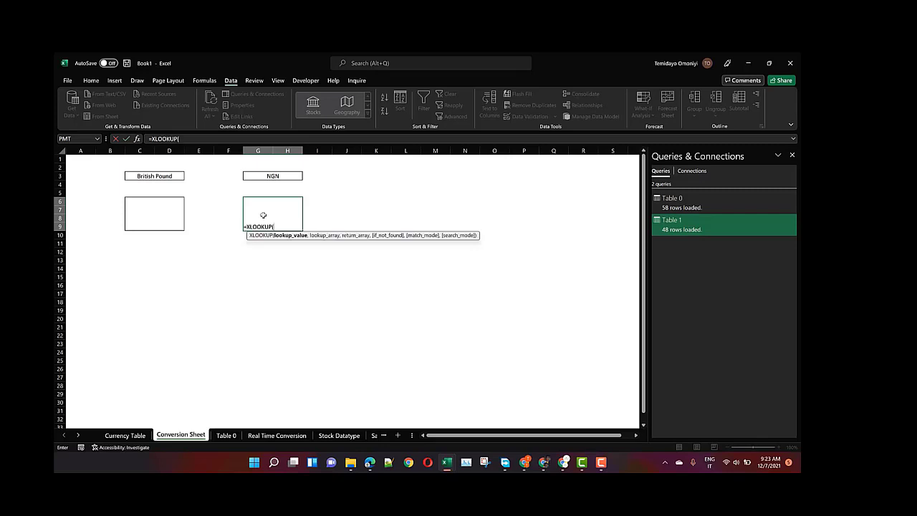
pyautogui.click(155, 175)
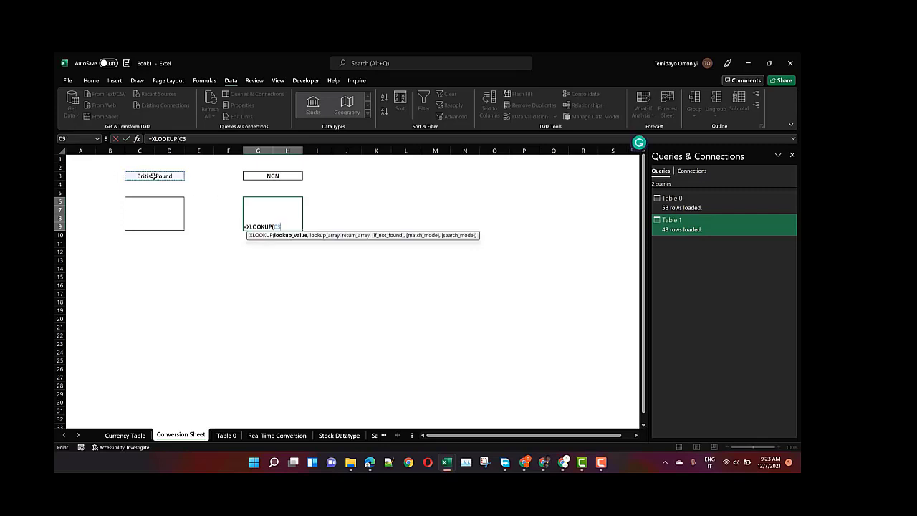
pyautogui.write(',')
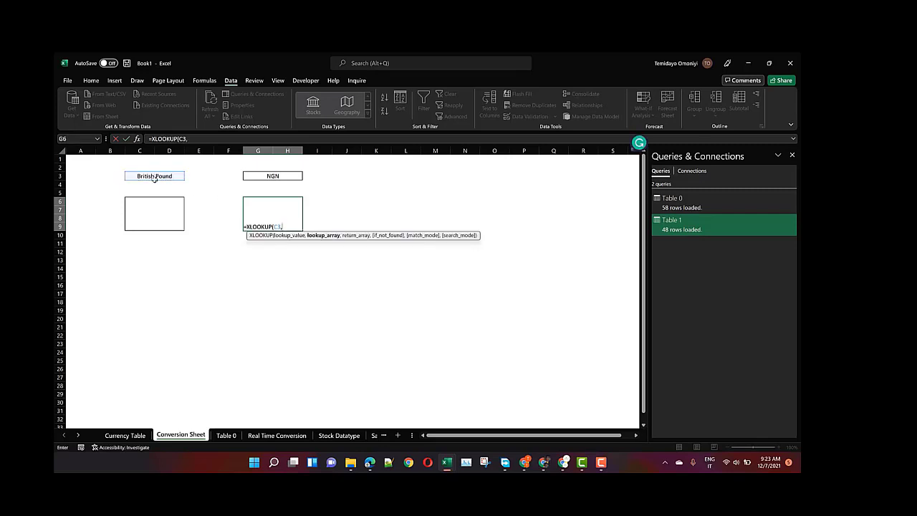
pyautogui.click(125, 435)
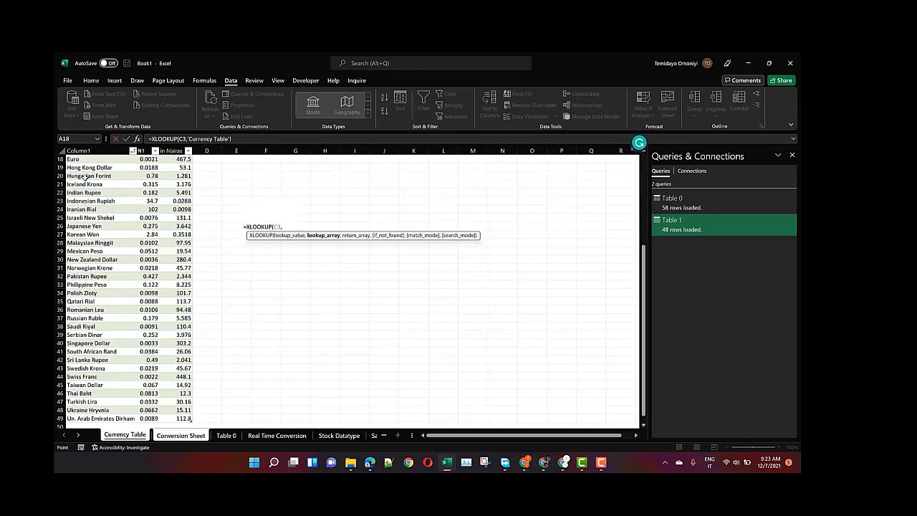
pyautogui.scroll(6, 86, 186)
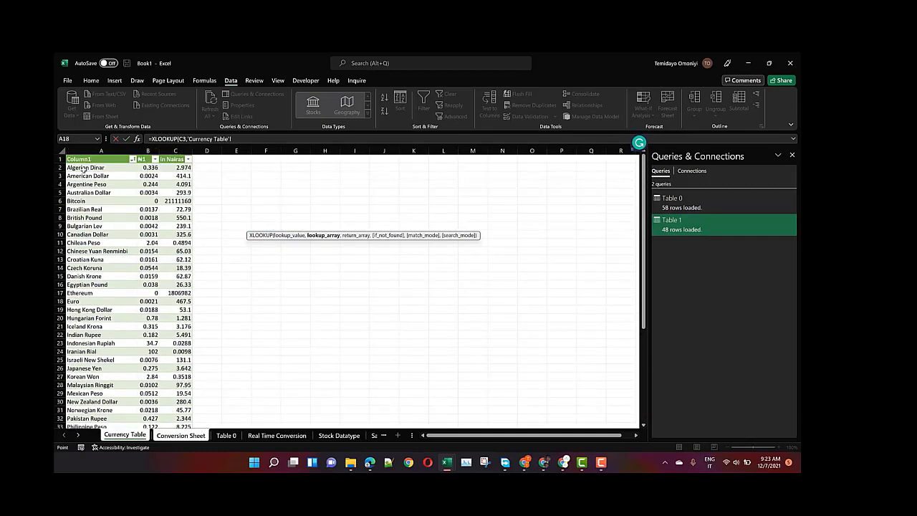
pyautogui.click(83, 167)
pyautogui.hotkey('ctrl', 'shift', 'Down')
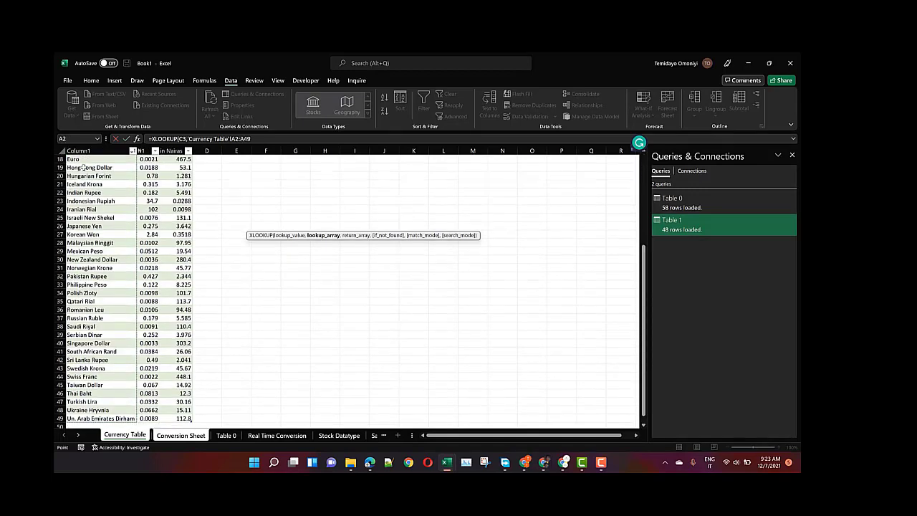
pyautogui.write(',')
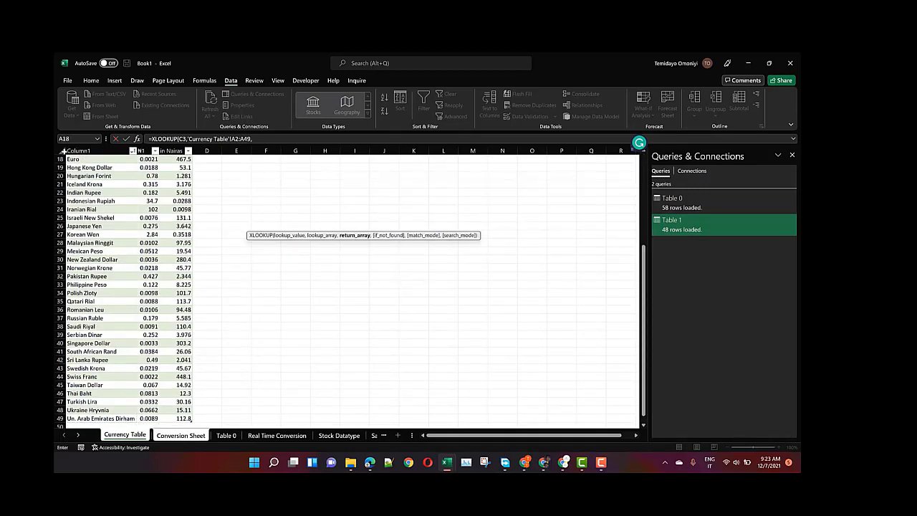
# Step: Set 'Currency Table'!C2:C49 as the XLOOKUP return array and complete the formula
pyautogui.scroll(6, 177, 167)
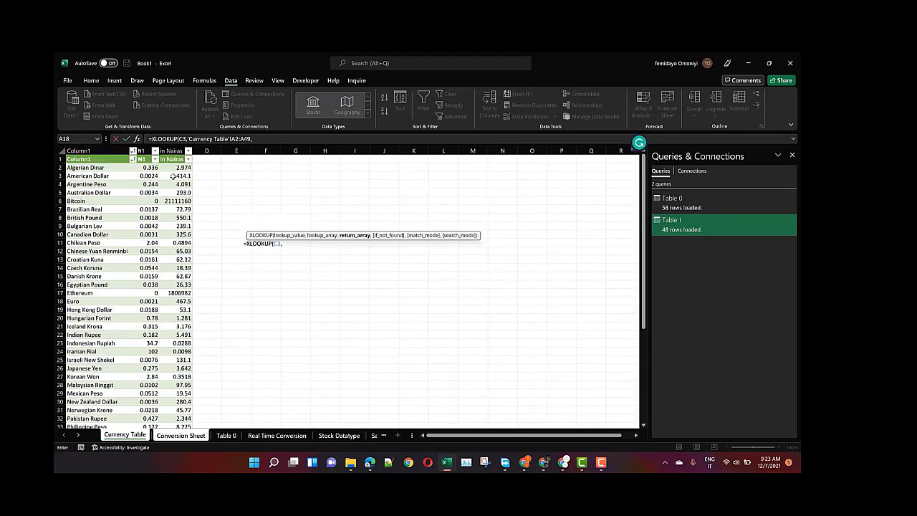
pyautogui.click(176, 166)
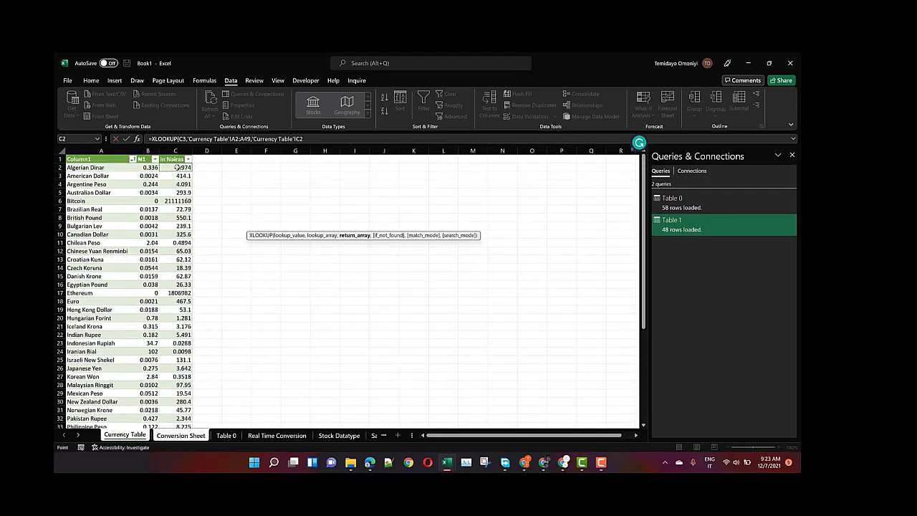
pyautogui.hotkey('ctrl', 'shift', 'Down')
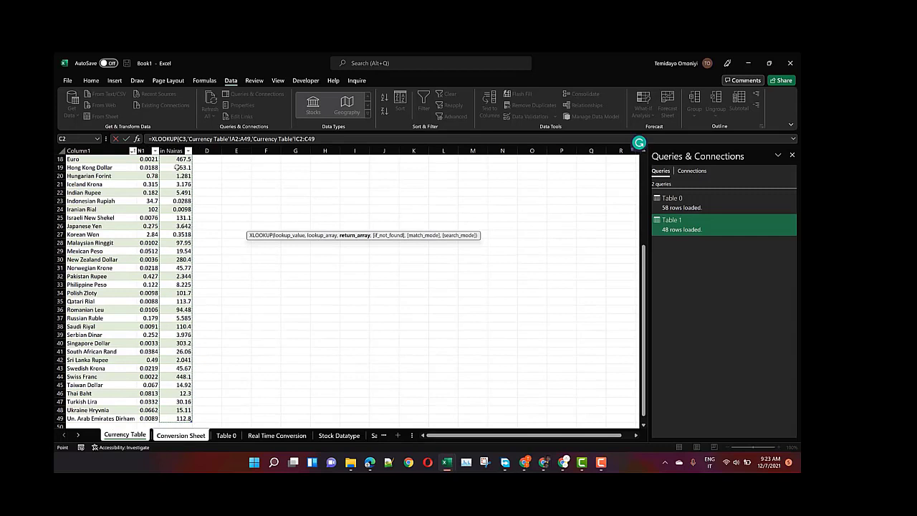
pyautogui.press('Return')
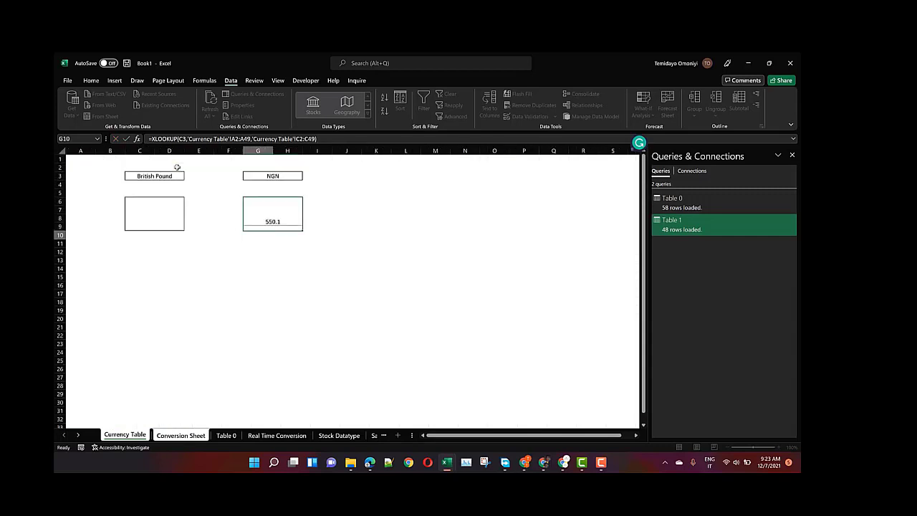
# Step: Extend the XLOOKUP formula in G6 to multiply its result by C6
pyautogui.click(271, 222)
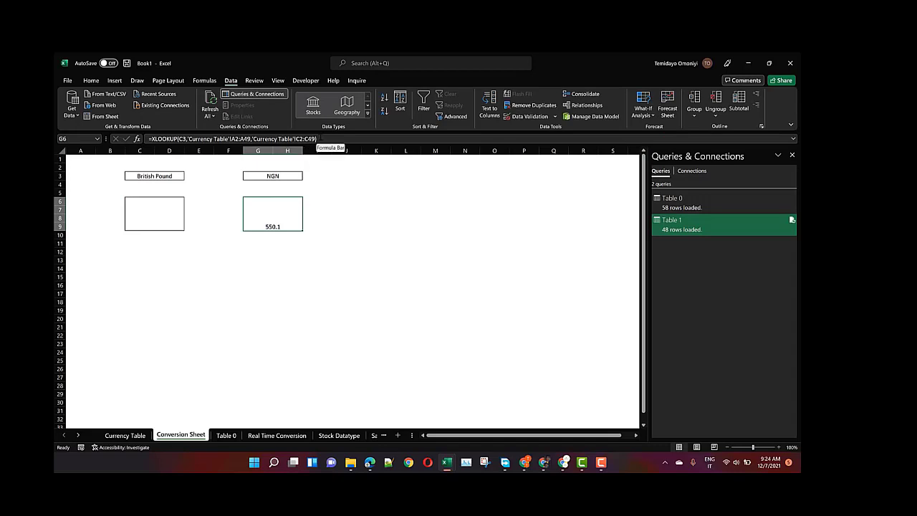
pyautogui.click(315, 138)
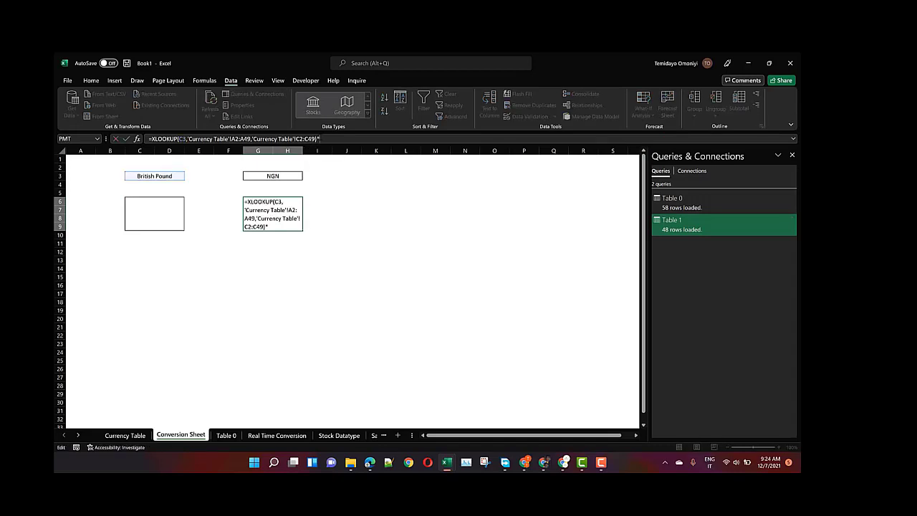
pyautogui.write('*')
pyautogui.click(155, 223)
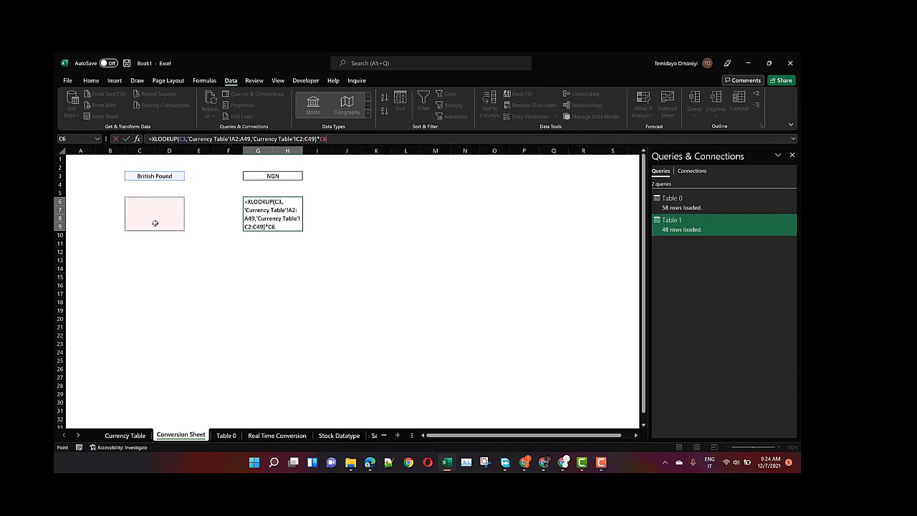
pyautogui.hotkey('ctrl', 'Return')
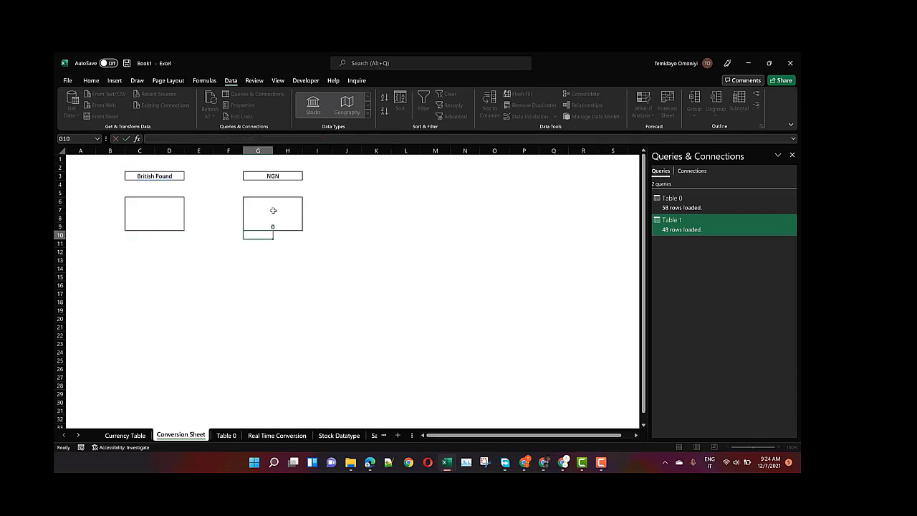
# Step: Enter 1 as the amount to convert in the merged cell C6
pyautogui.click(138, 206)
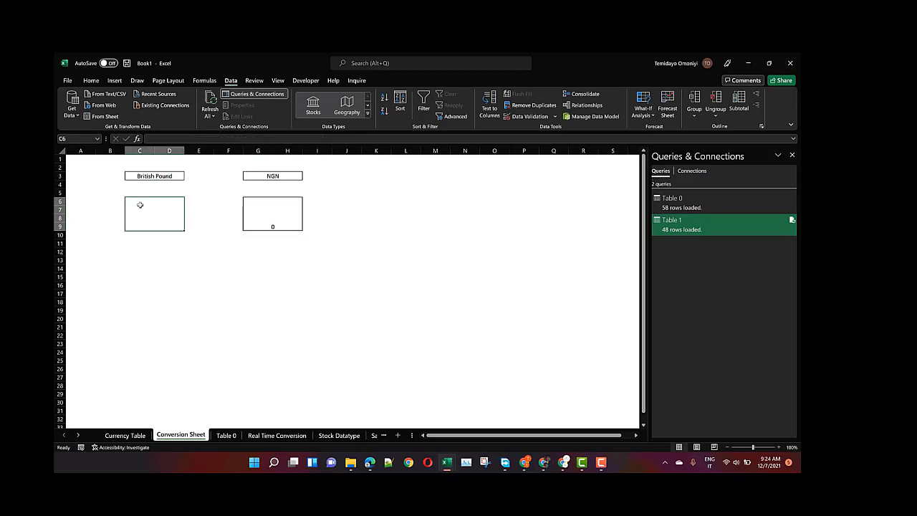
pyautogui.write('1')
pyautogui.press('Return')
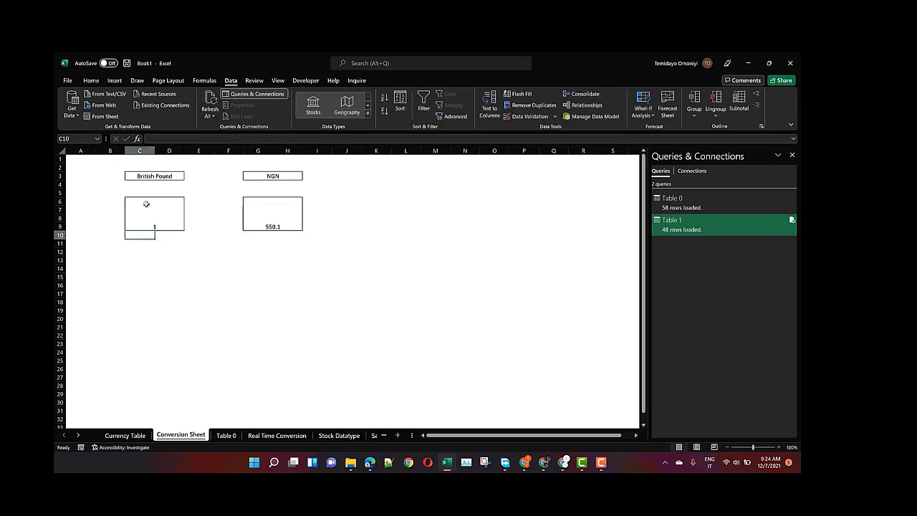
pyautogui.click(146, 215)
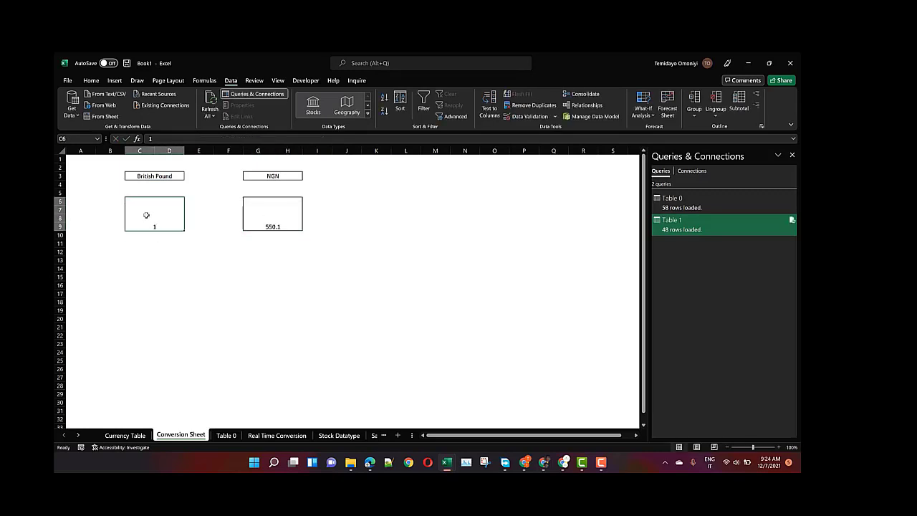
# Step: Format G6 as Currency with the ₦ Edo symbol
pyautogui.click(273, 211)
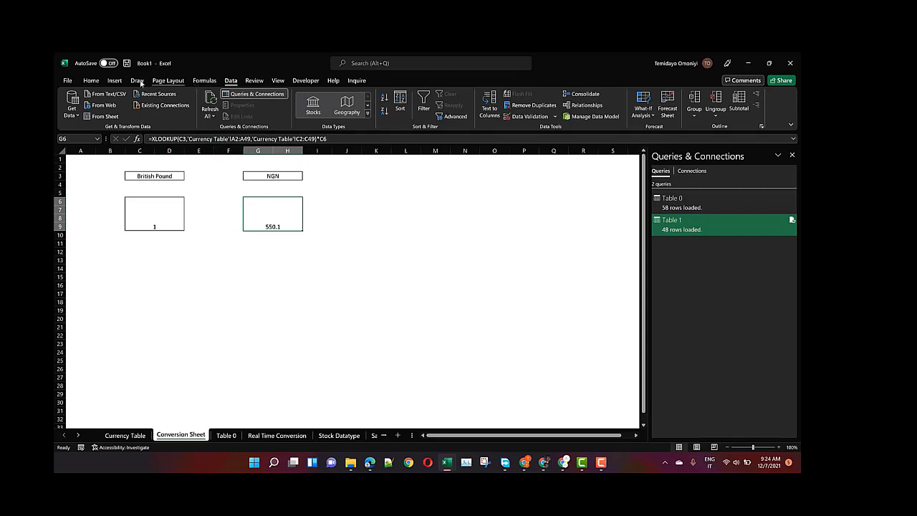
pyautogui.click(91, 80)
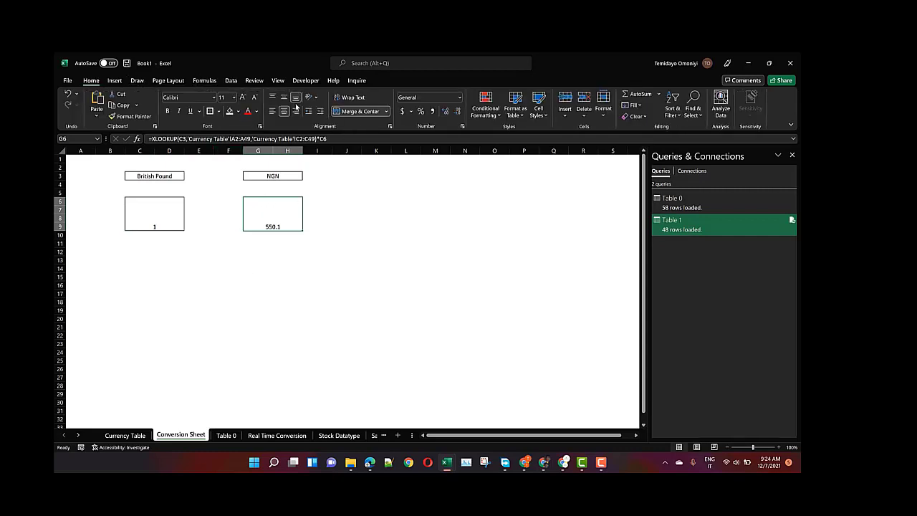
pyautogui.click(459, 98)
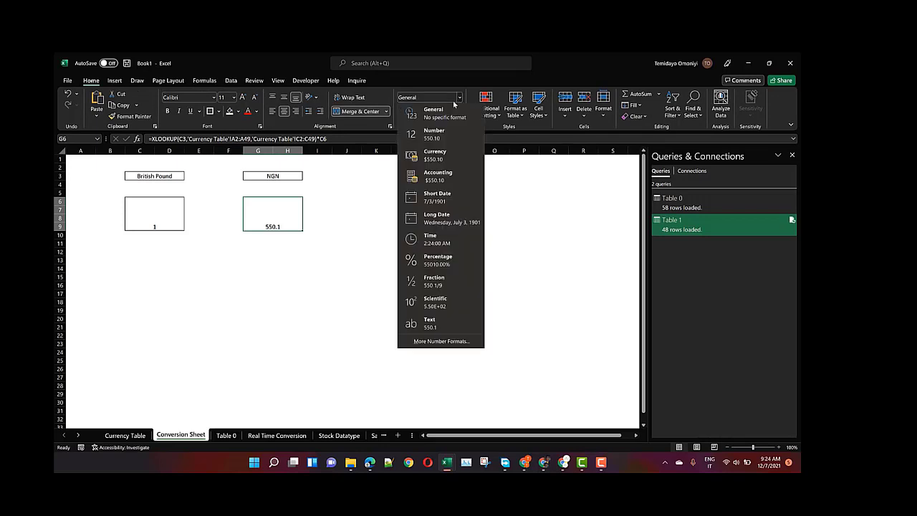
pyautogui.click(415, 342)
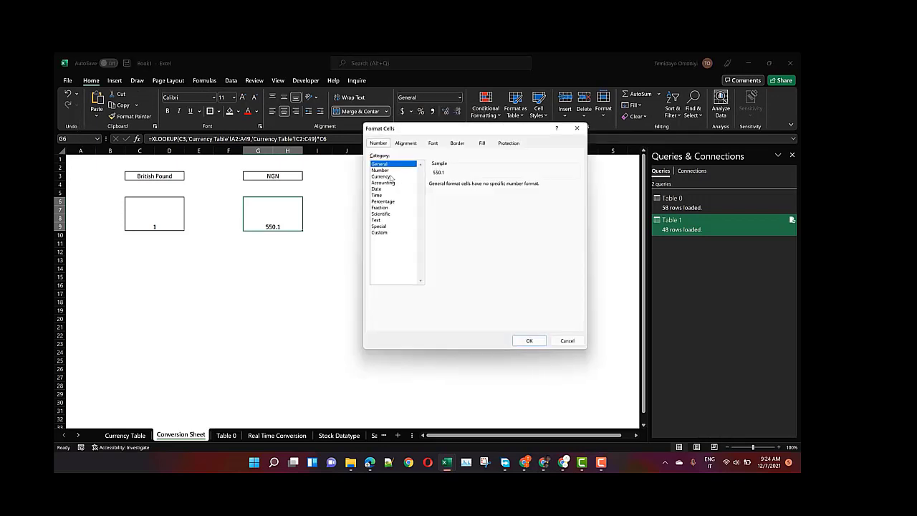
pyautogui.click(382, 176)
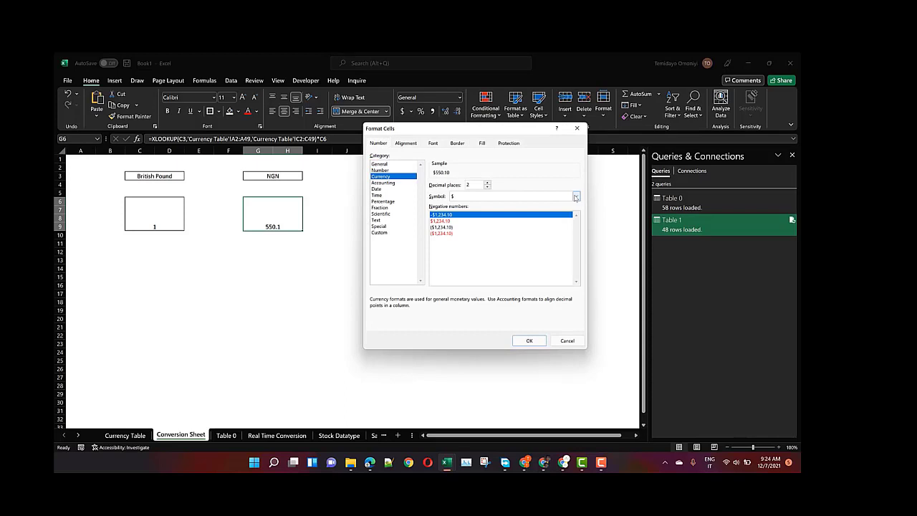
pyautogui.click(575, 196)
pyautogui.scroll(-10, 480, 243)
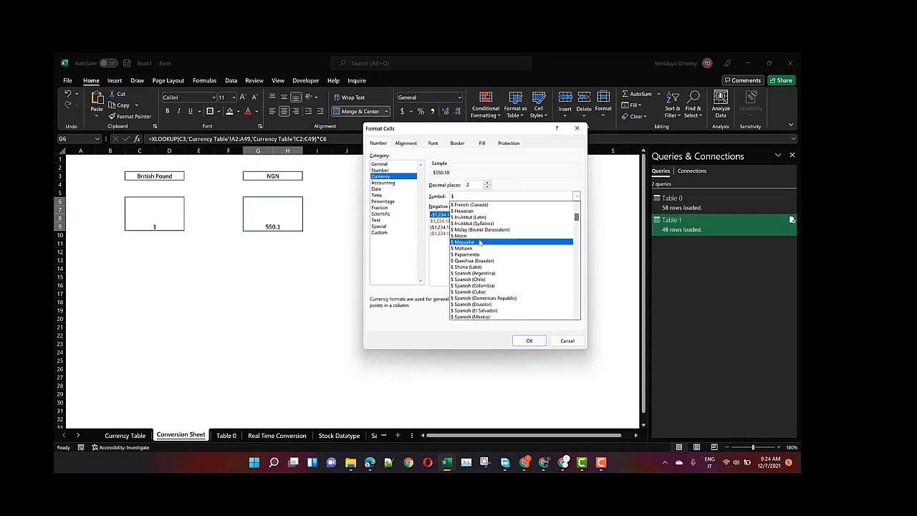
pyautogui.scroll(-10, 480, 243)
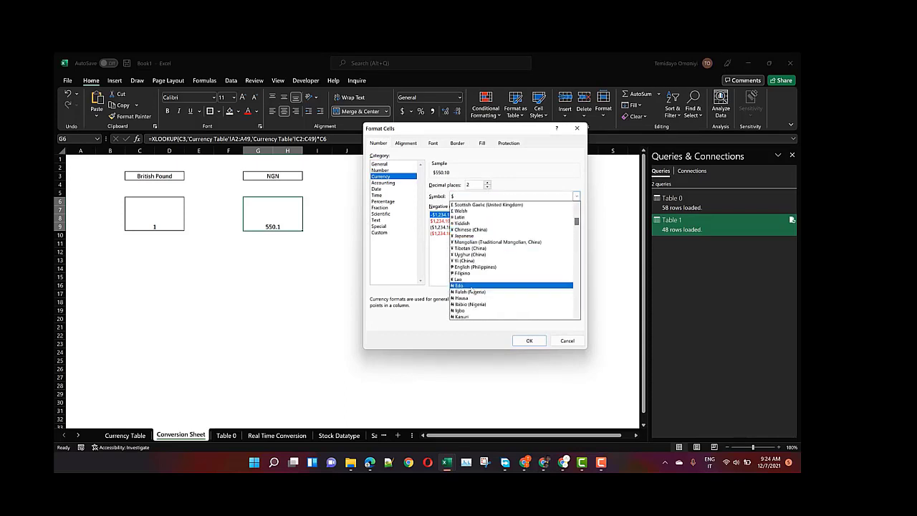
pyautogui.click(472, 287)
pyautogui.click(529, 340)
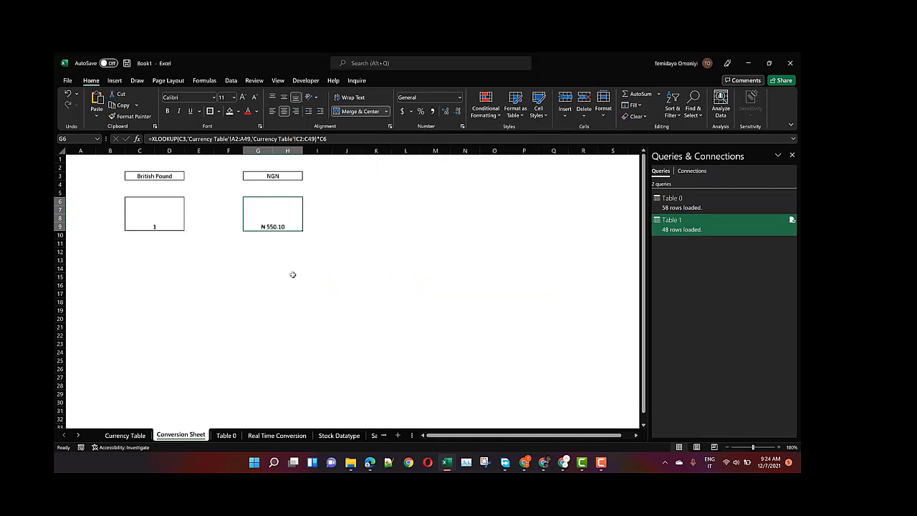
# Step: Middle-align the contents of the conversion boxes C6 and G6 vertically, and make the amount in C6 bold
pyautogui.click(147, 208)
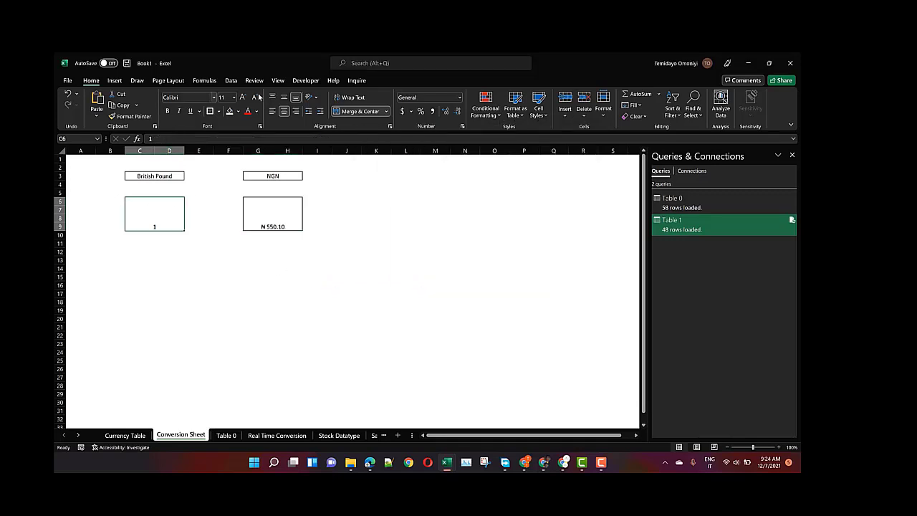
pyautogui.click(284, 97)
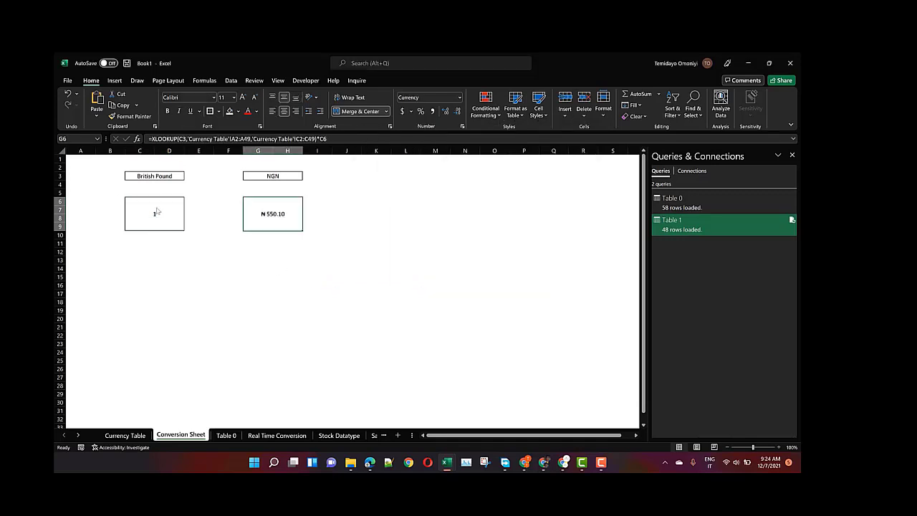
pyautogui.click(169, 111)
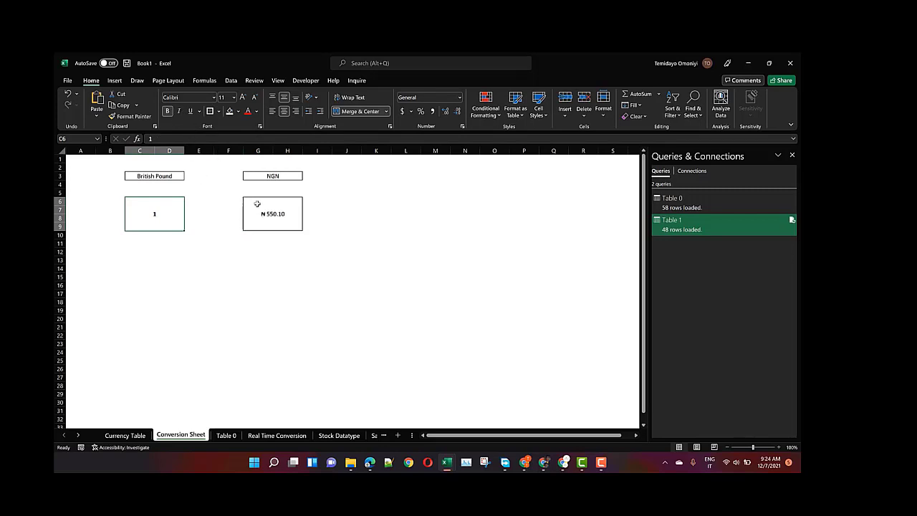
# Step: Set the font size of the amounts in C6 and G6 to 20
pyautogui.click(257, 204)
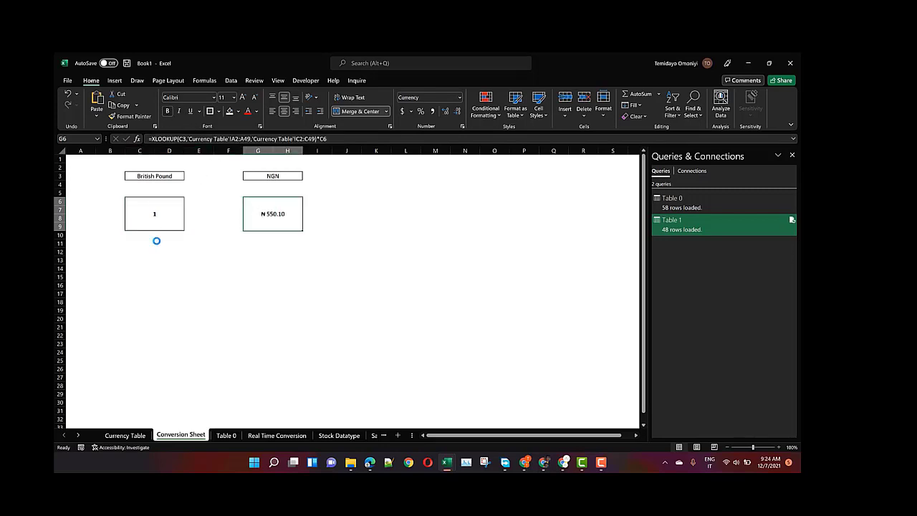
pyautogui.moveTo(156, 217); pyautogui.dragTo(284, 218)
pyautogui.click(157, 213)
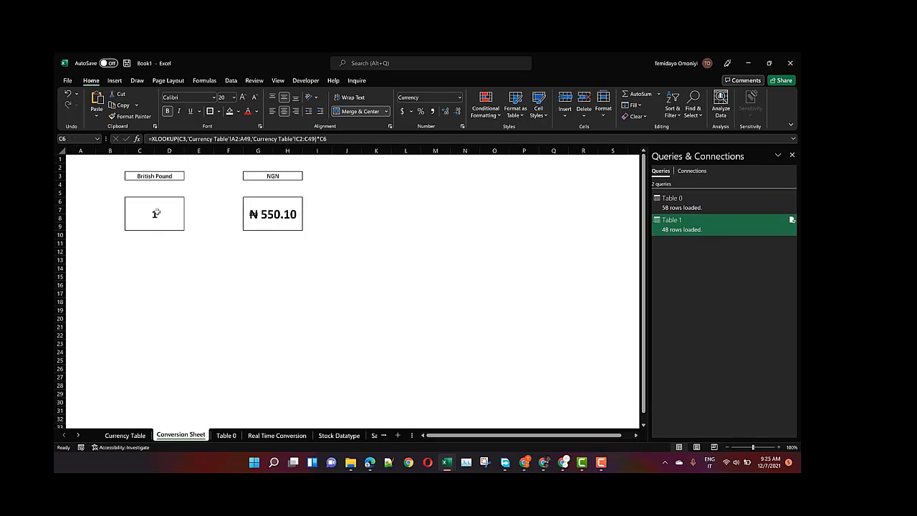
# Step: Test the converter by choosing Croatian Kuna and Bitcoin in turn as the source currency in C3
pyautogui.click(165, 176)
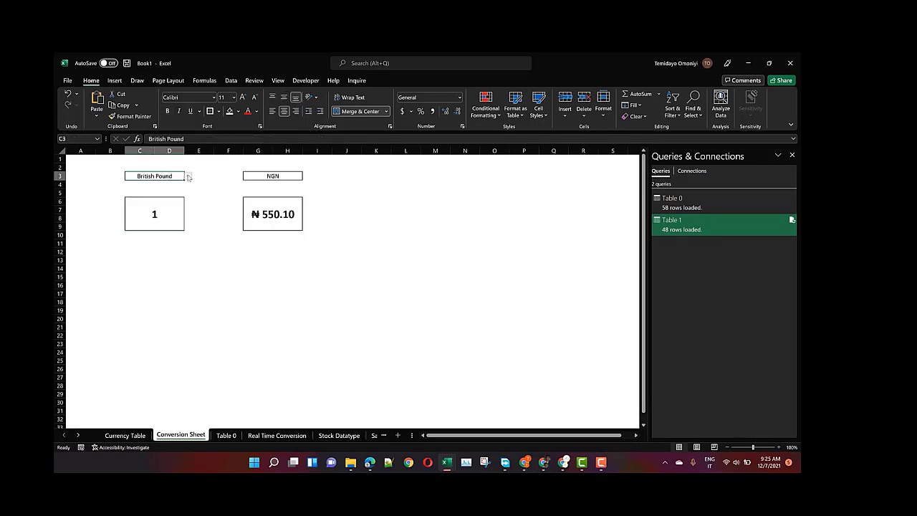
pyautogui.click(189, 177)
pyautogui.click(154, 205)
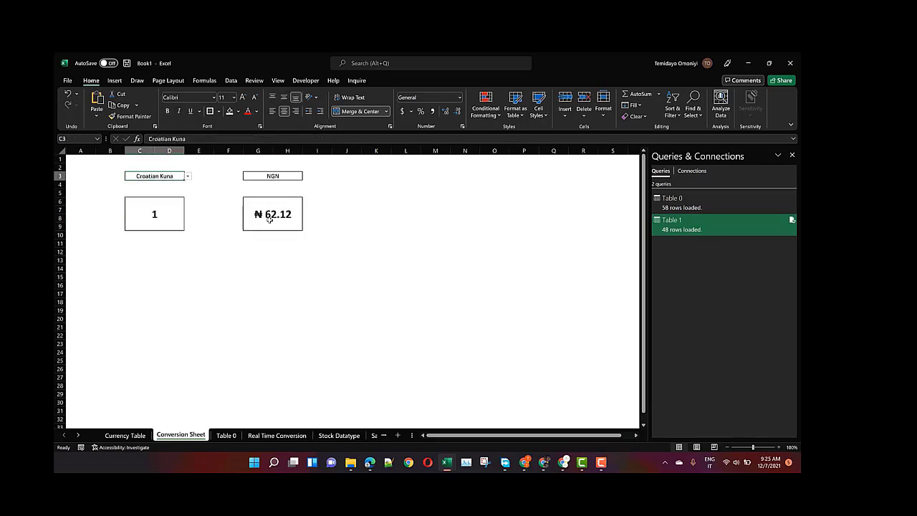
pyautogui.click(189, 176)
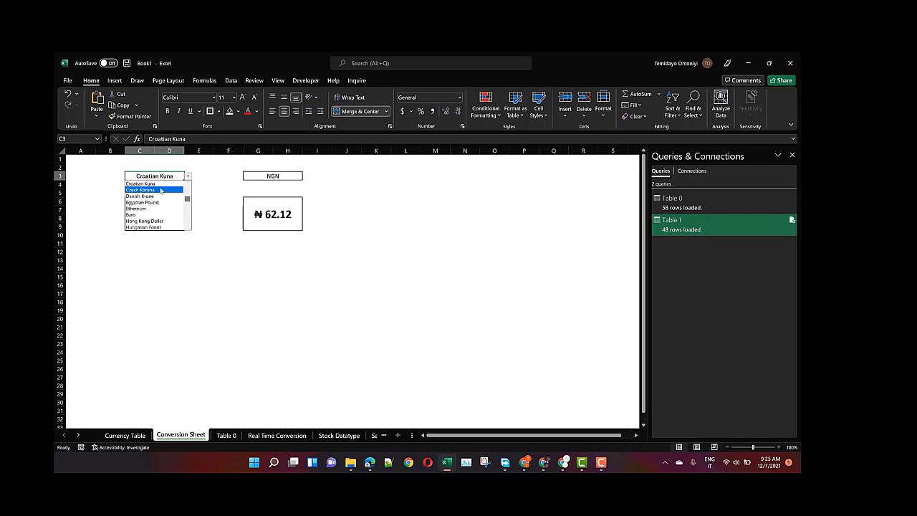
pyautogui.moveTo(188, 202); pyautogui.dragTo(189, 188)
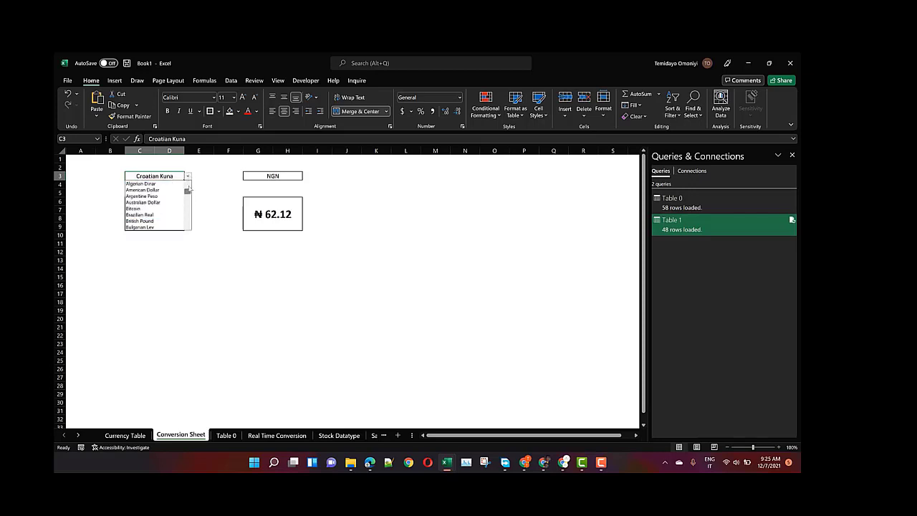
pyautogui.click(136, 208)
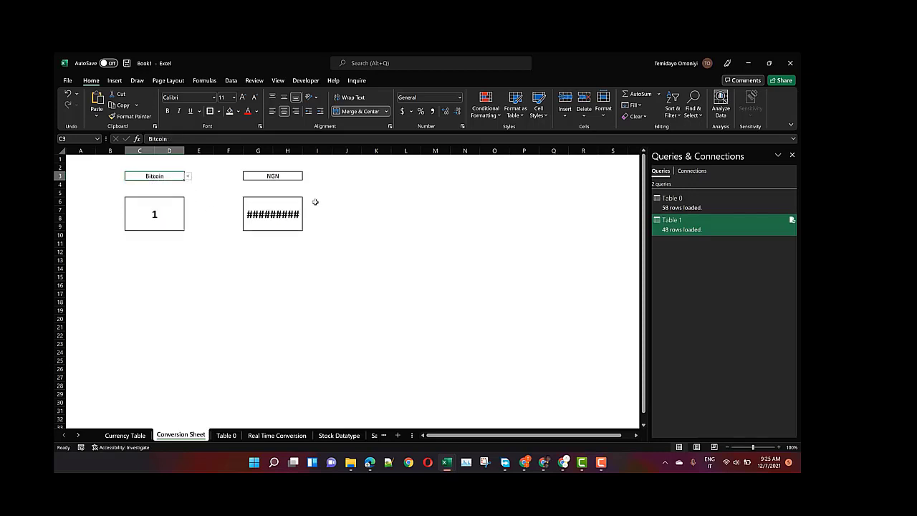
# Step: Reduce the font size of the NGN result in G6 to 12 so that long amounts fit
pyautogui.click(274, 208)
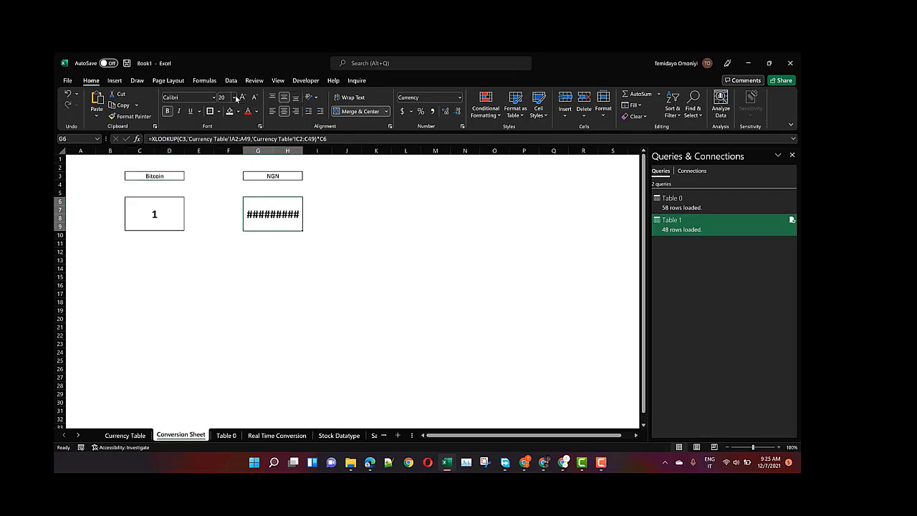
pyautogui.click(233, 97)
pyautogui.click(226, 184)
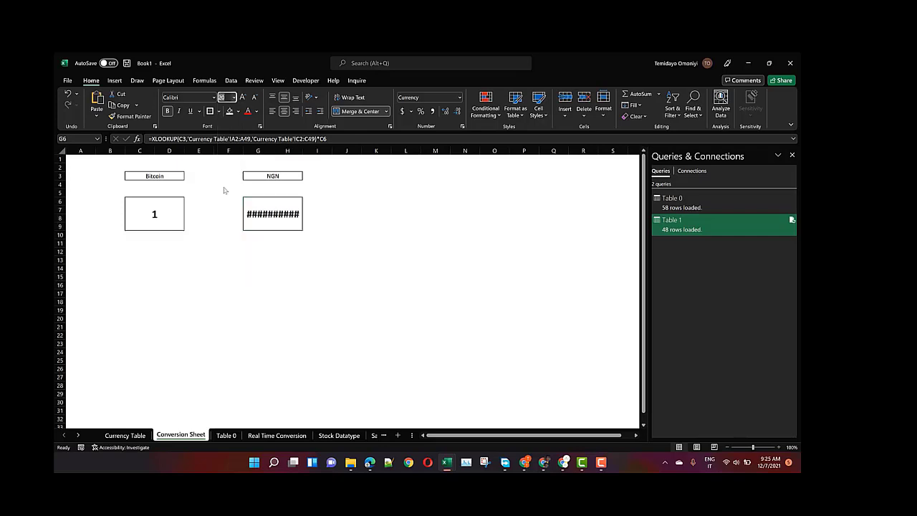
pyautogui.click(233, 97)
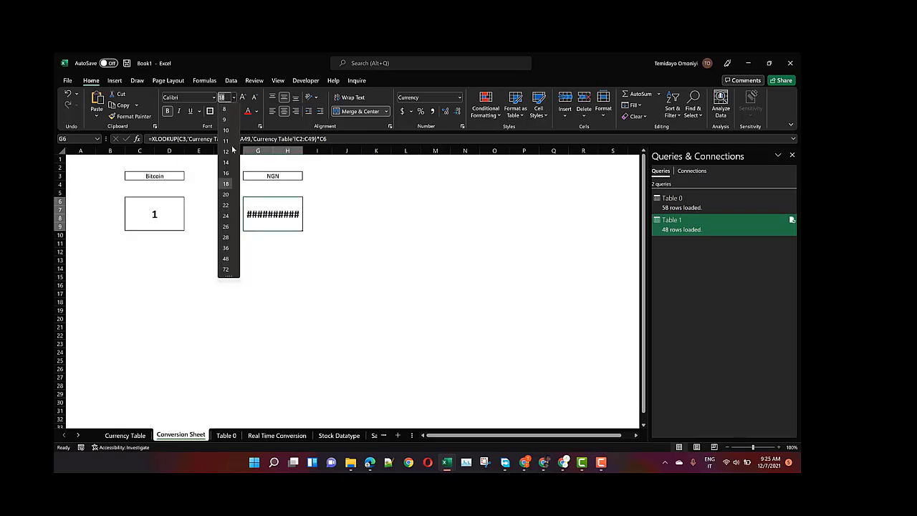
pyautogui.click(228, 157)
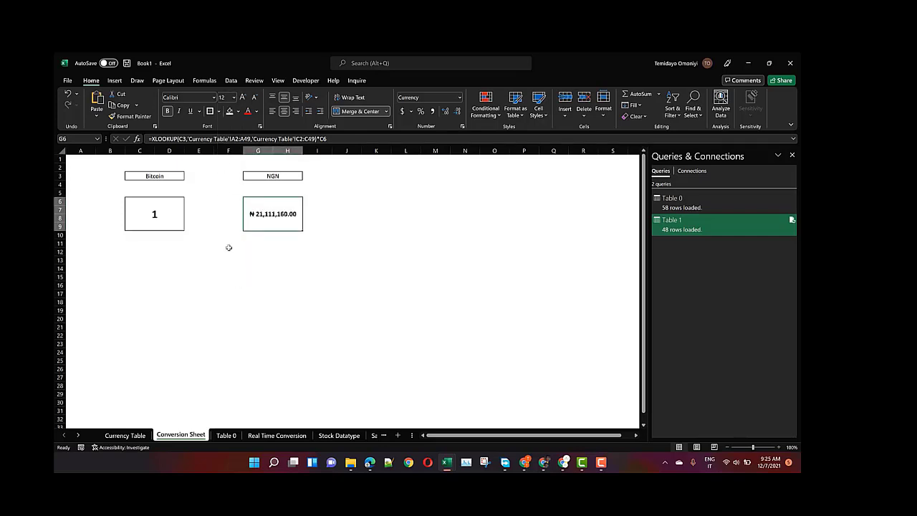
# Step: Switch the source currency in C3 from Bitcoin to British Pound, ending on Croatian Kuna
pyautogui.click(151, 213)
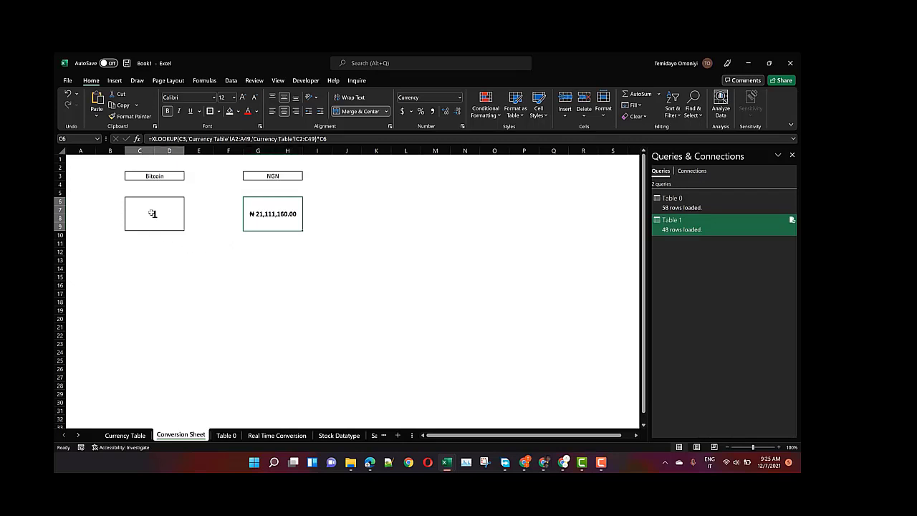
pyautogui.click(165, 176)
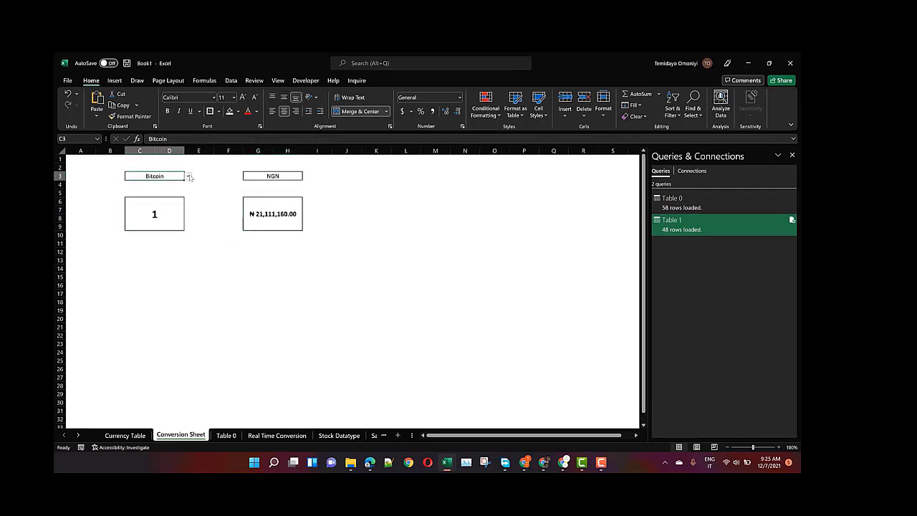
pyautogui.click(189, 177)
pyautogui.click(150, 195)
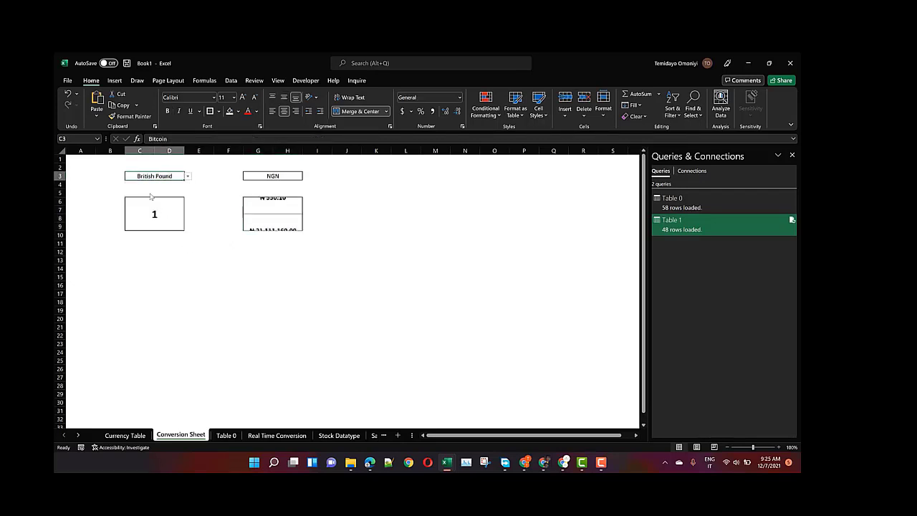
pyautogui.click(188, 176)
pyautogui.click(151, 218)
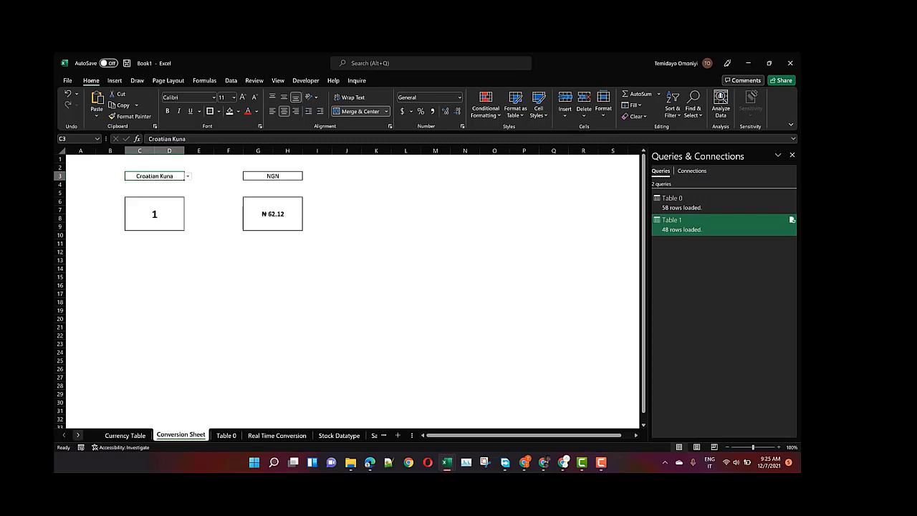
# Step: Turn the currency pair list in A1:A18 of the Real Time Conversion sheet into a table with headers
pyautogui.click(281, 439)
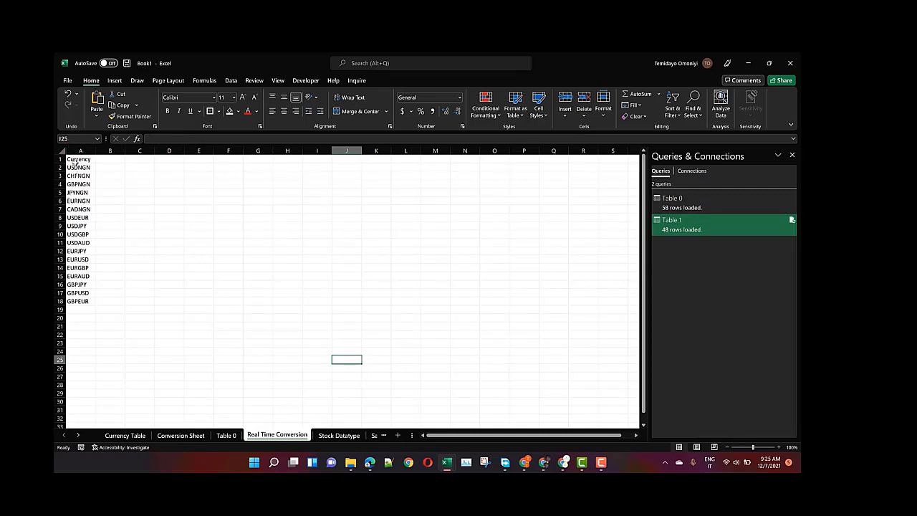
pyautogui.click(76, 158)
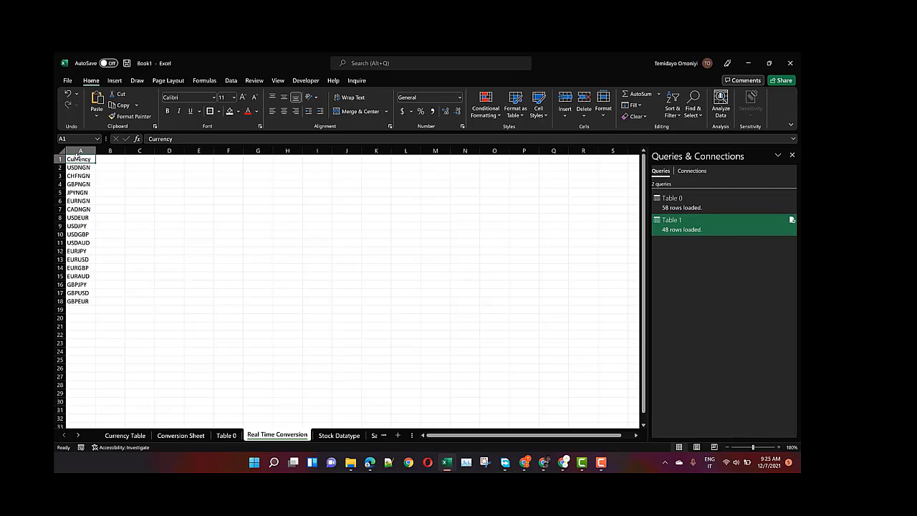
pyautogui.hotkey('ctrl', 'shift', 'Down')
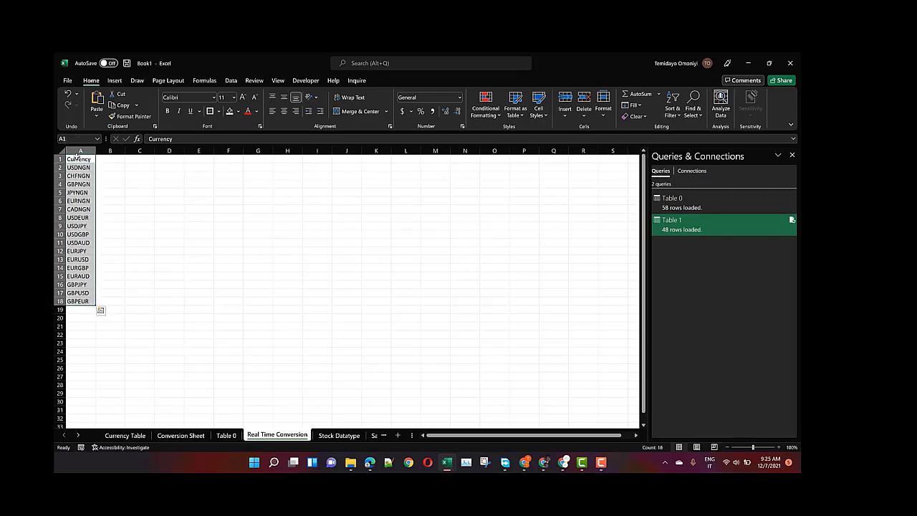
pyautogui.hotkey('ctrl', 't')
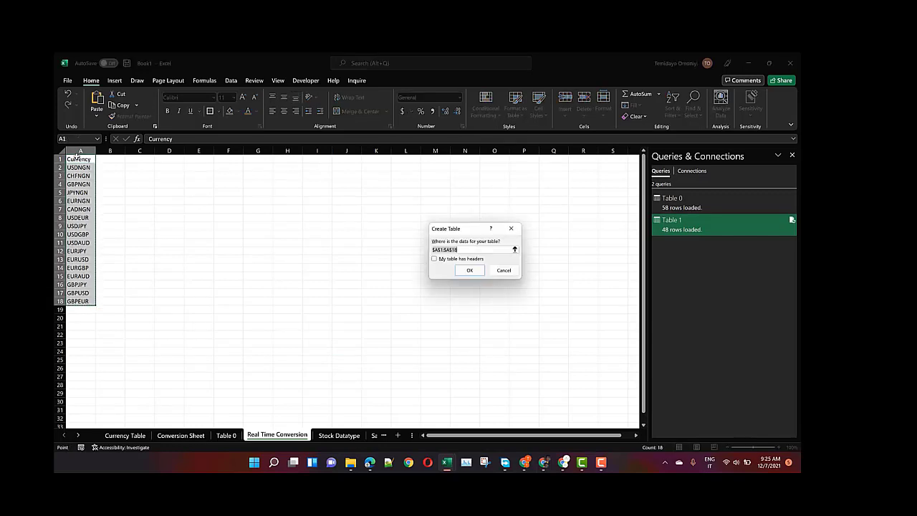
pyautogui.click(440, 258)
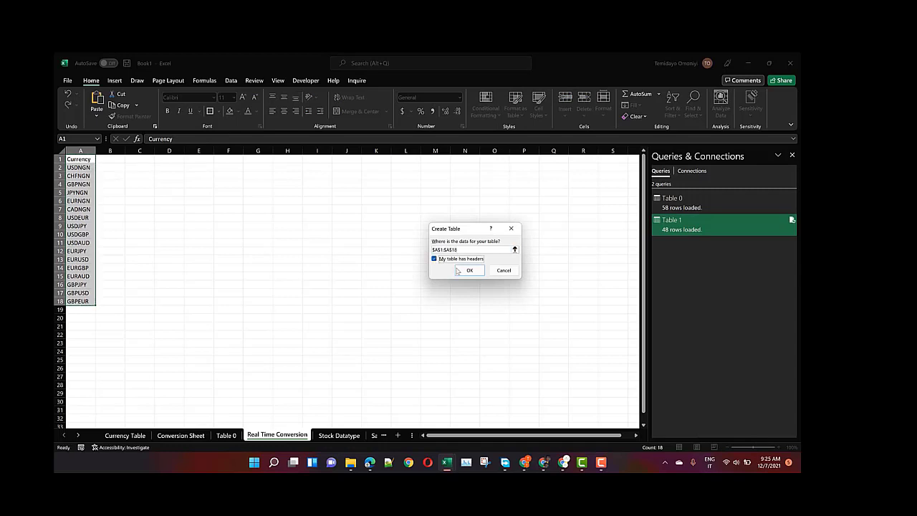
pyautogui.click(467, 270)
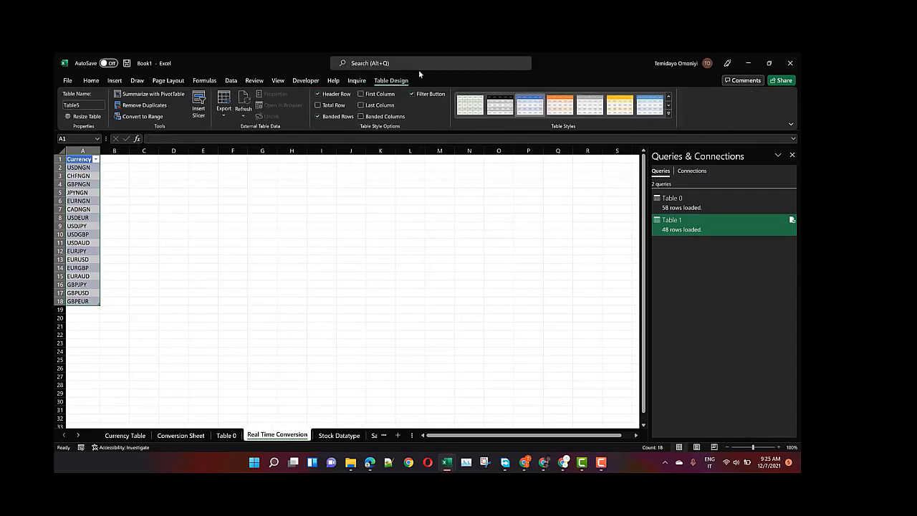
# Step: Apply the black banded table style to the currency pair table and widen column A
pyautogui.click(503, 100)
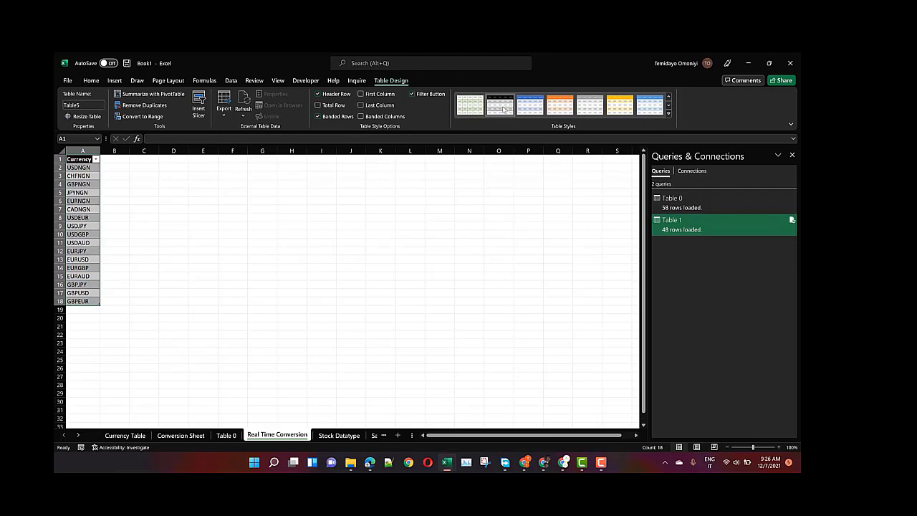
pyautogui.moveTo(100, 149)
pyautogui.mouseDown()
pyautogui.moveTo(159, 151)
pyautogui.moveTo(117, 149)
pyautogui.mouseUp()
pyautogui.click(85, 167)
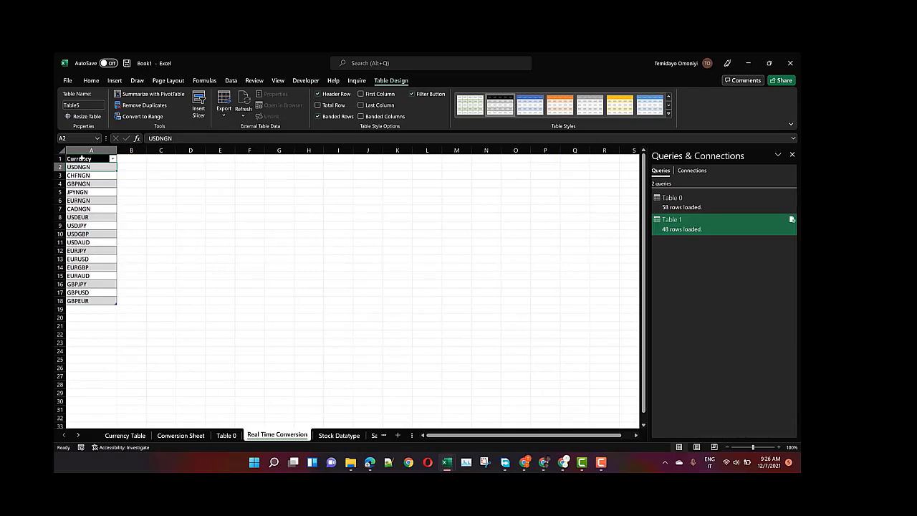
# Step: Convert all currency pairs in the table's Currency column to the Stocks data type
pyautogui.click(82, 157)
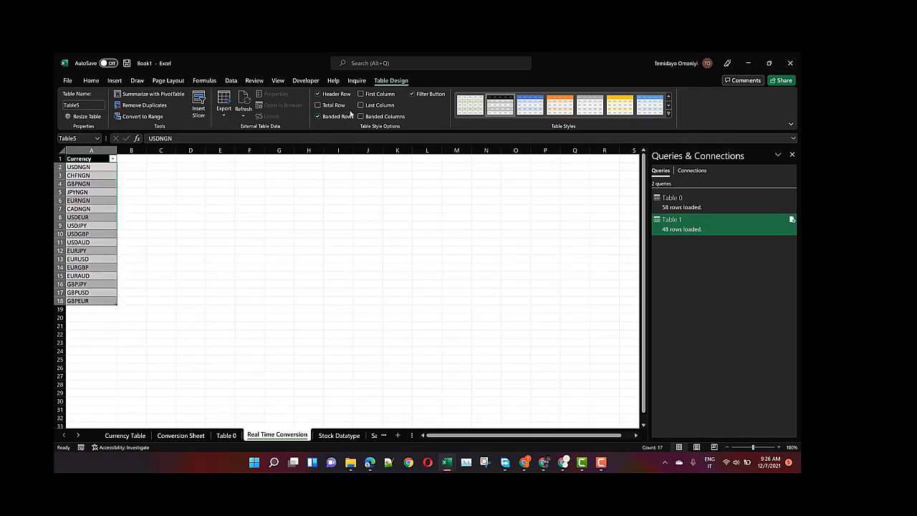
pyautogui.click(231, 81)
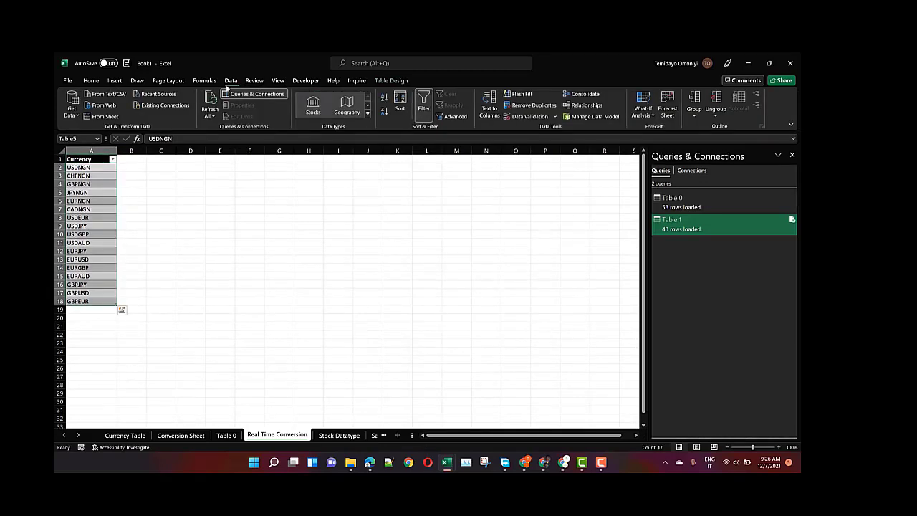
pyautogui.click(367, 113)
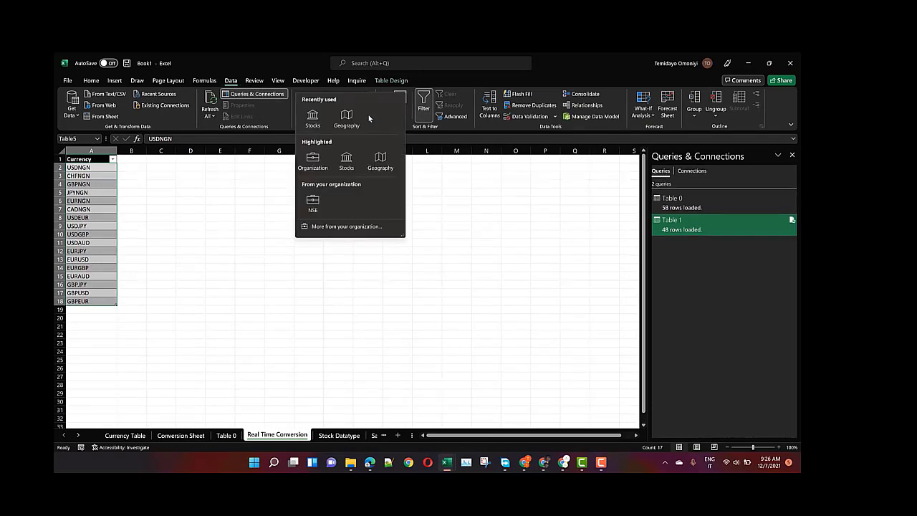
pyautogui.click(313, 119)
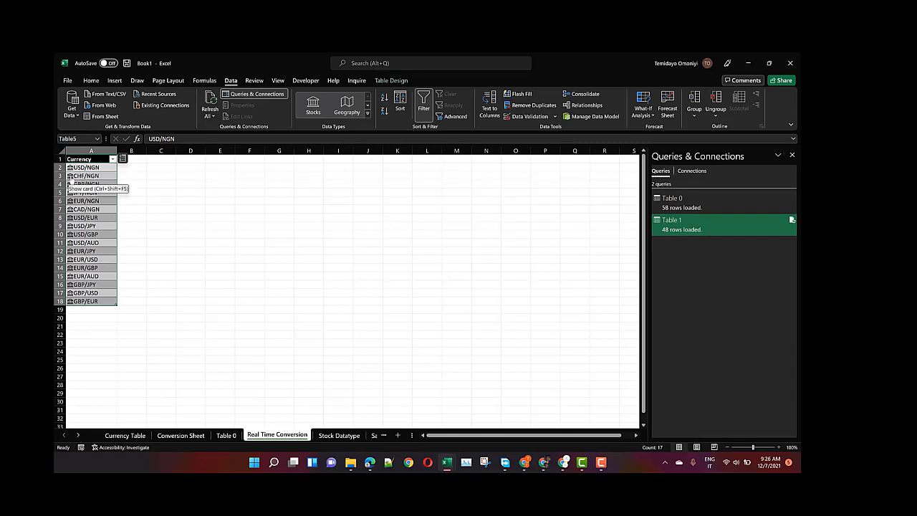
# Step: Examine the data card of the USD/NGN pair in A2 and close it
pyautogui.click(69, 171)
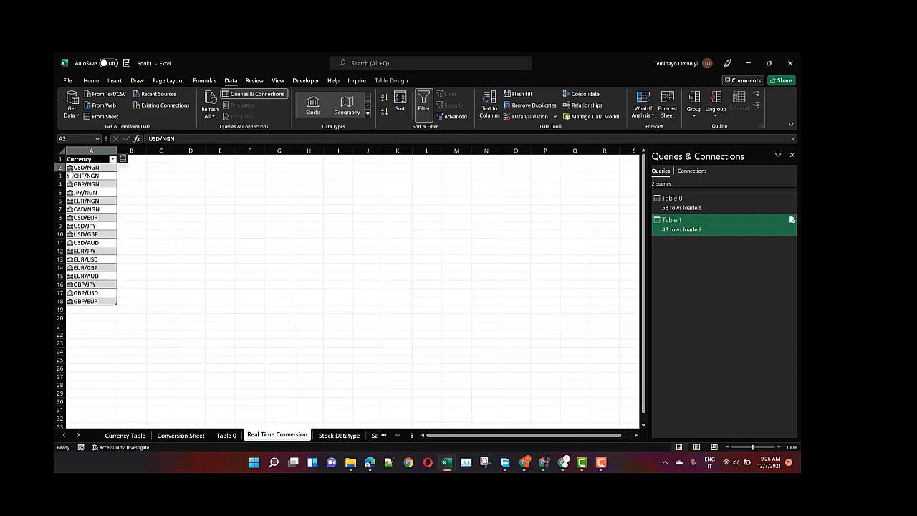
pyautogui.click(69, 167)
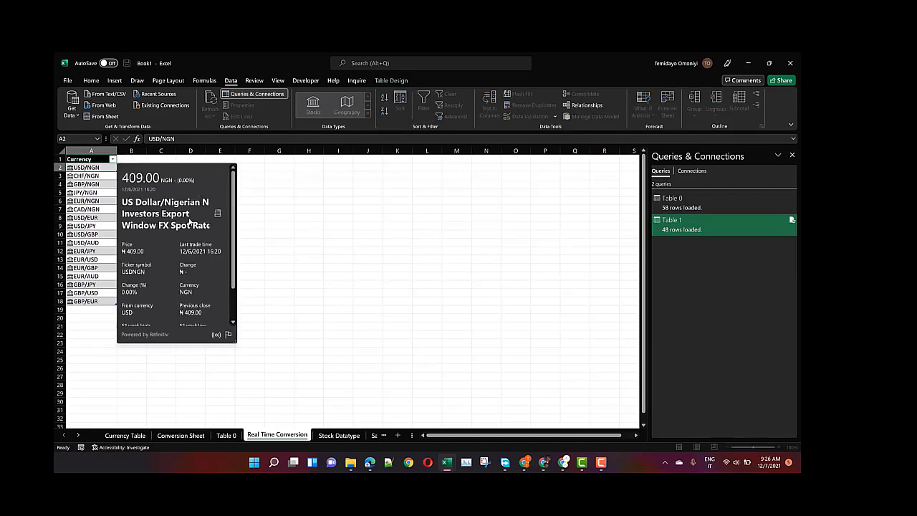
pyautogui.scroll(-1, 190, 223)
pyautogui.scroll(1, 190, 224)
pyautogui.press('Escape')
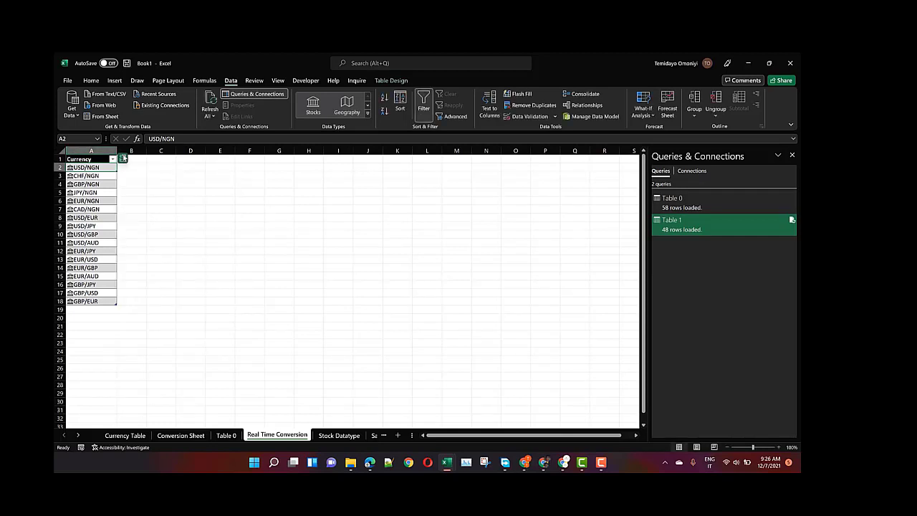
# Step: Add the Price and From currency fields as new columns of the currency table, and widen the Price column
pyautogui.click(122, 159)
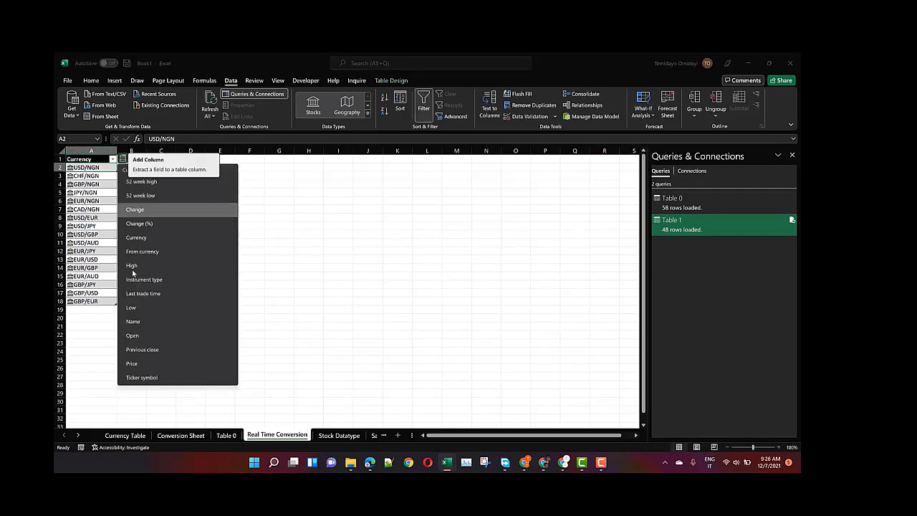
pyautogui.click(134, 364)
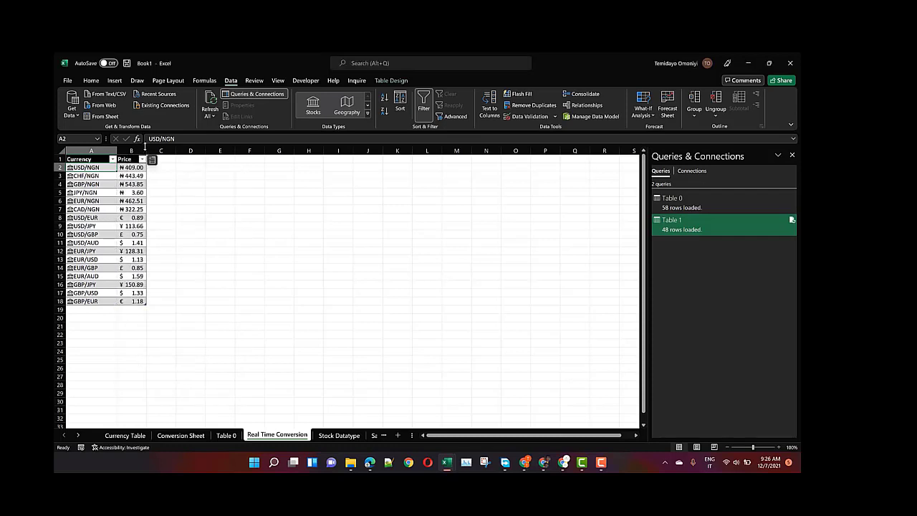
pyautogui.moveTo(146, 150); pyautogui.dragTo(156, 151)
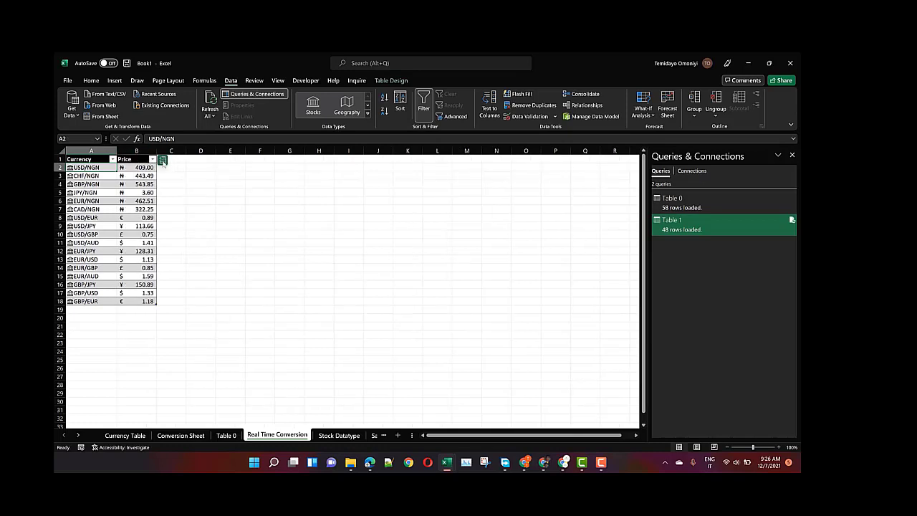
pyautogui.click(162, 160)
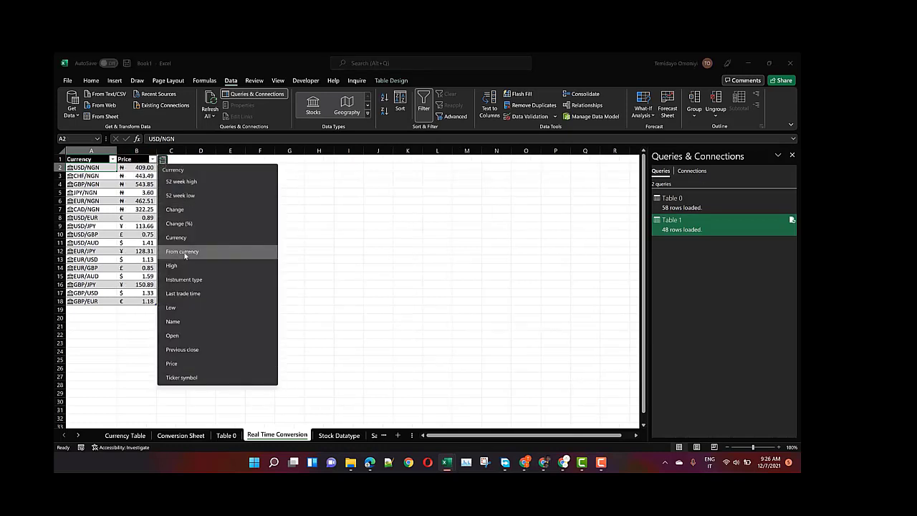
pyautogui.click(184, 252)
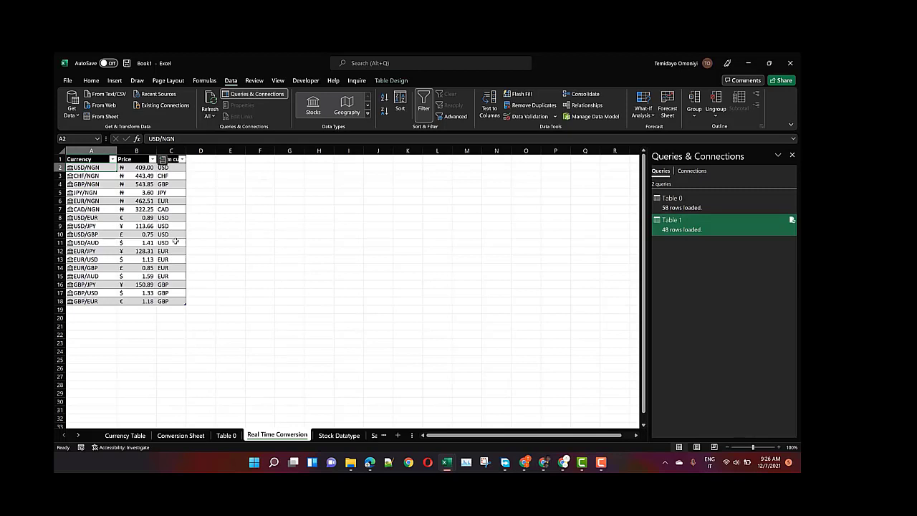
# Step: Add the Currency field of the pairs as another new column in the currency table
pyautogui.click(192, 159)
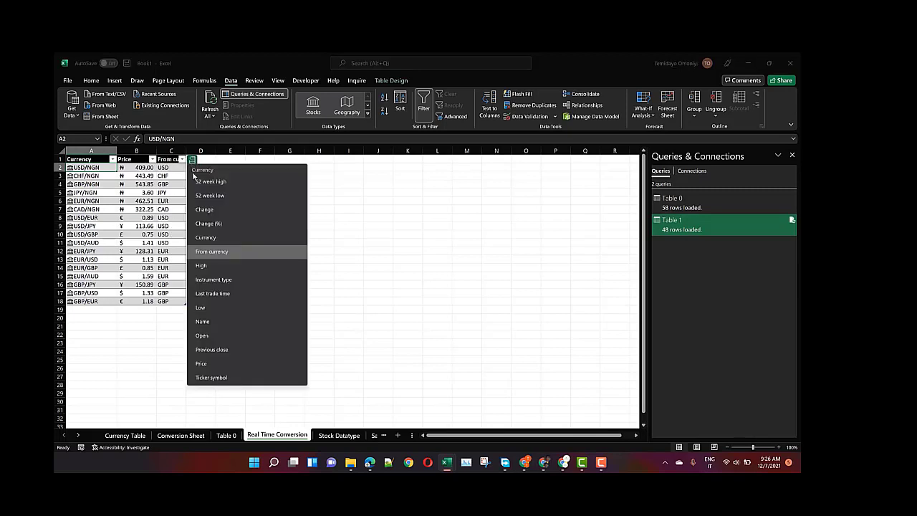
pyautogui.click(206, 237)
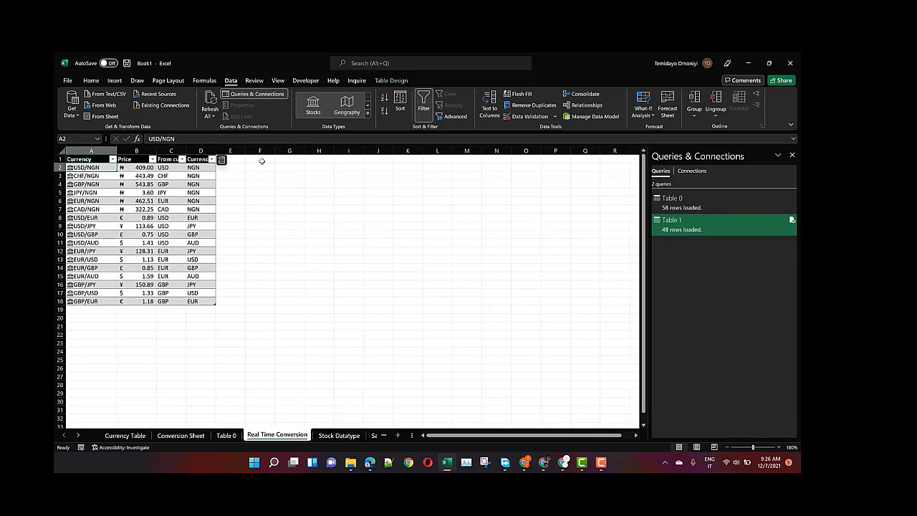
pyautogui.click(282, 172)
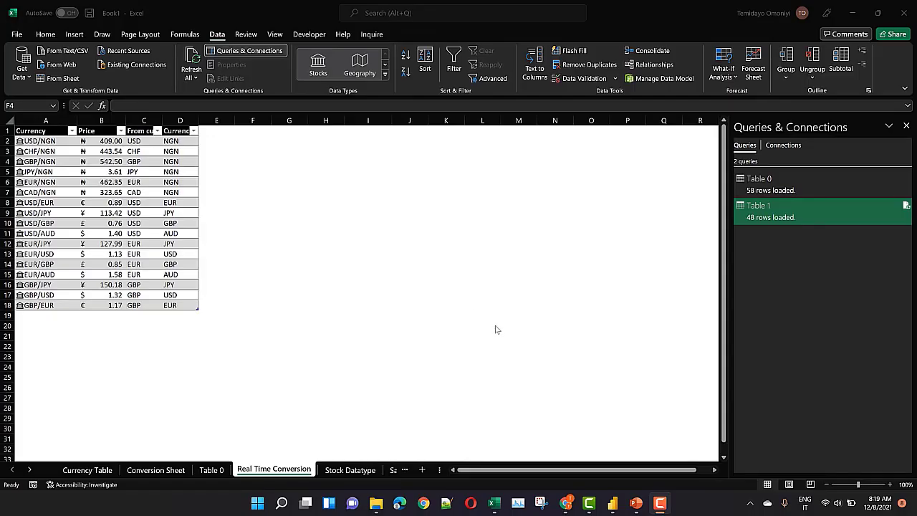
# Step: Enter the headers From, Present Currency, Price and Amount Conversion in cells F3 to I3
pyautogui.click(263, 150)
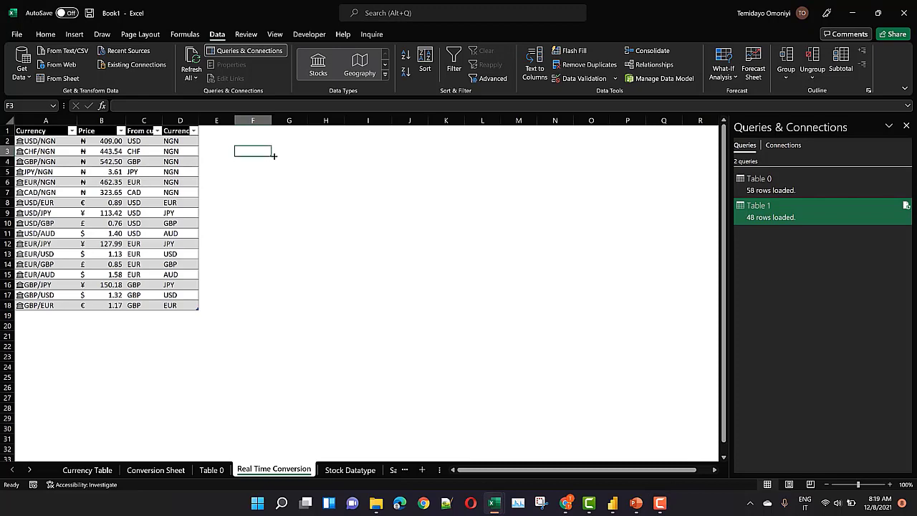
pyautogui.write('From')
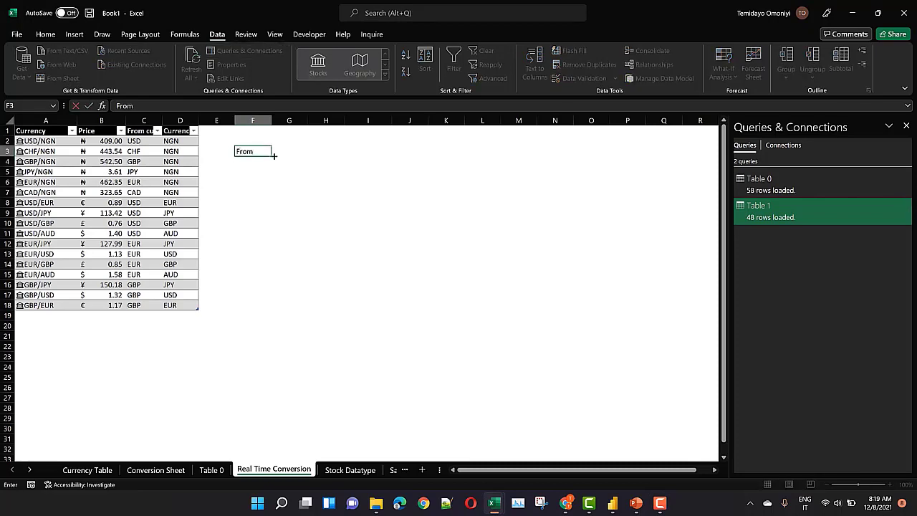
pyautogui.click(273, 155)
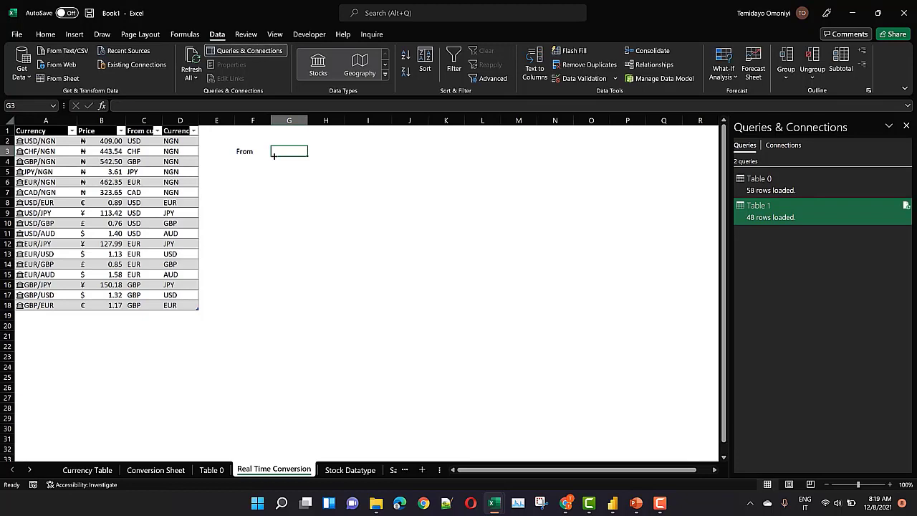
pyautogui.write('To')
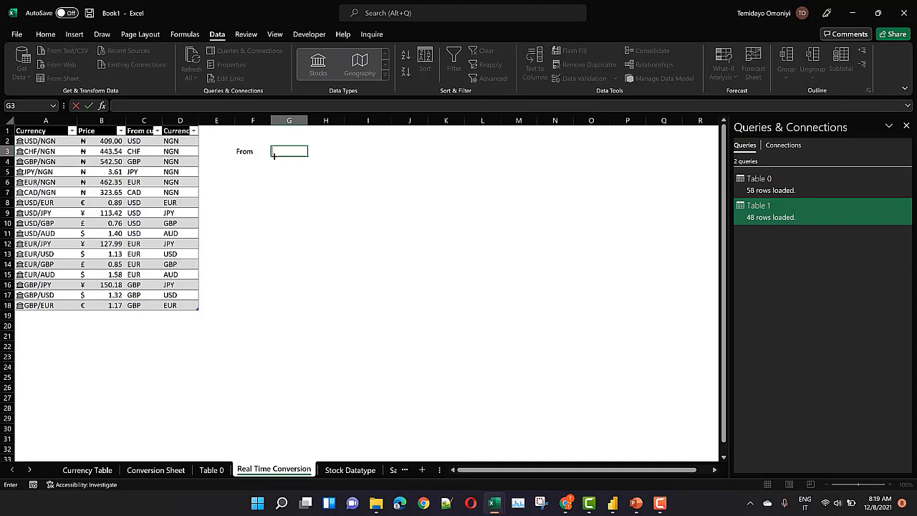
pyautogui.write('Present')
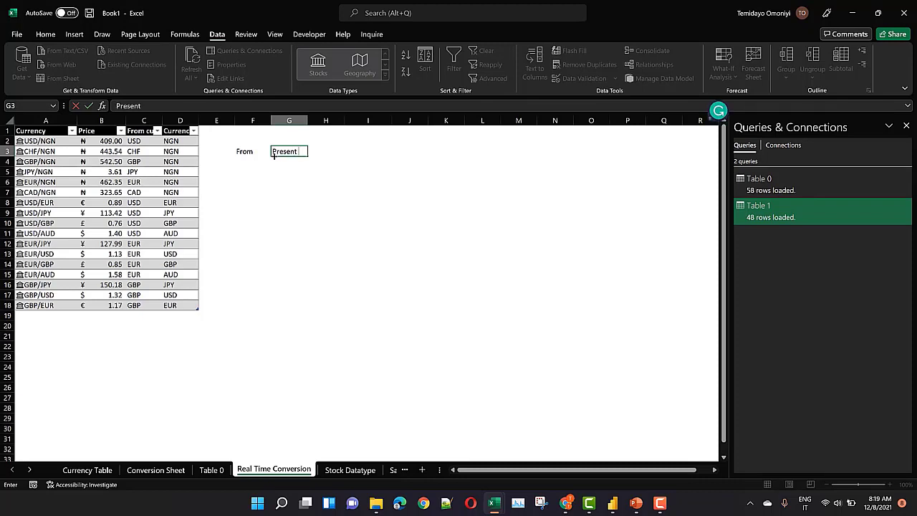
pyautogui.write(' Currency')
pyautogui.press('Tab')
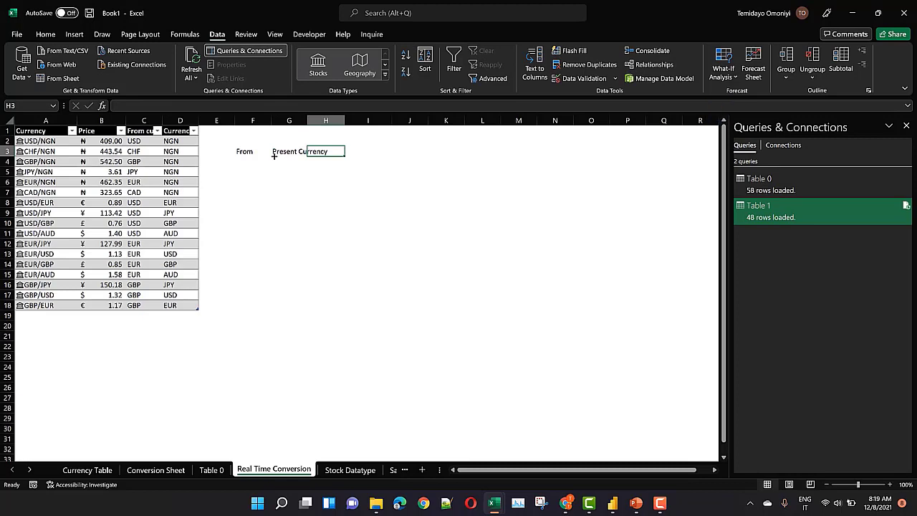
pyautogui.write('Price')
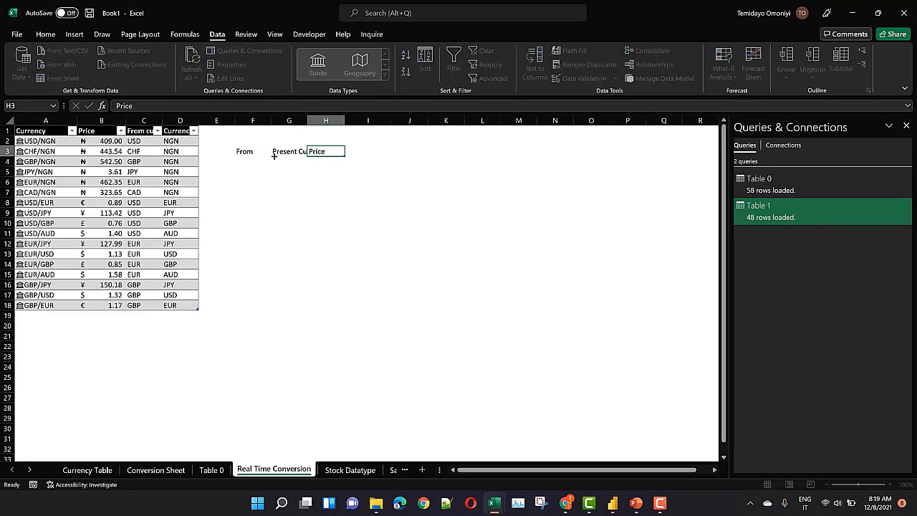
pyautogui.press('Tab')
pyautogui.write('Amoun')
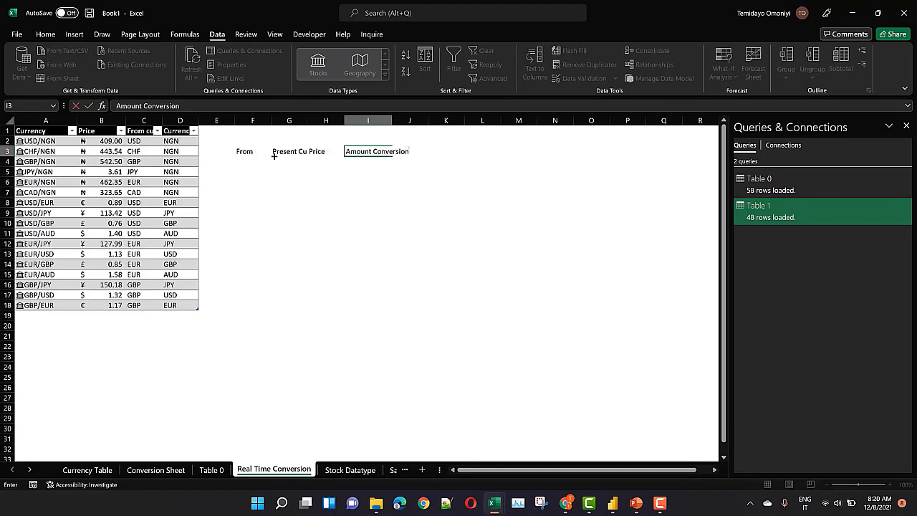
pyautogui.write('t Conversion')
pyautogui.press('Return')
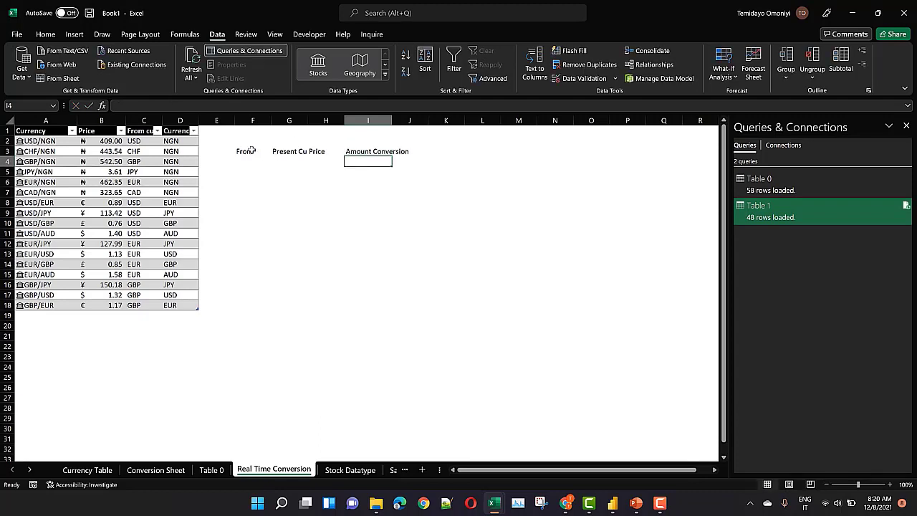
# Step: Create a table with headers from the range F3:J4
pyautogui.moveTo(251, 151); pyautogui.dragTo(394, 158)
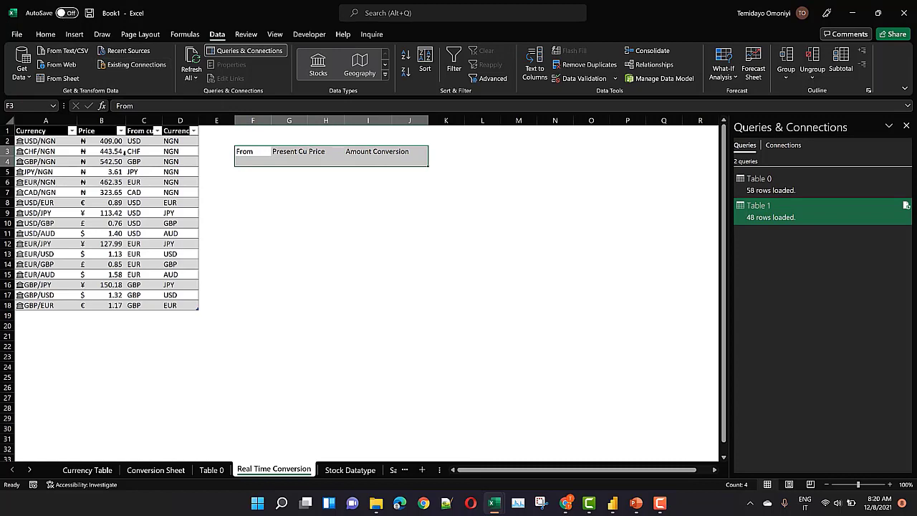
pyautogui.hotkey('ctrl', 't')
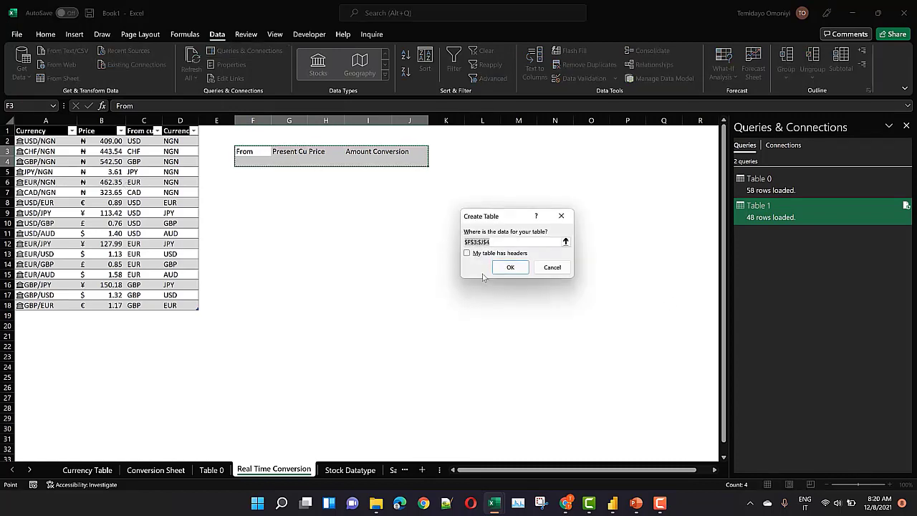
pyautogui.click(465, 254)
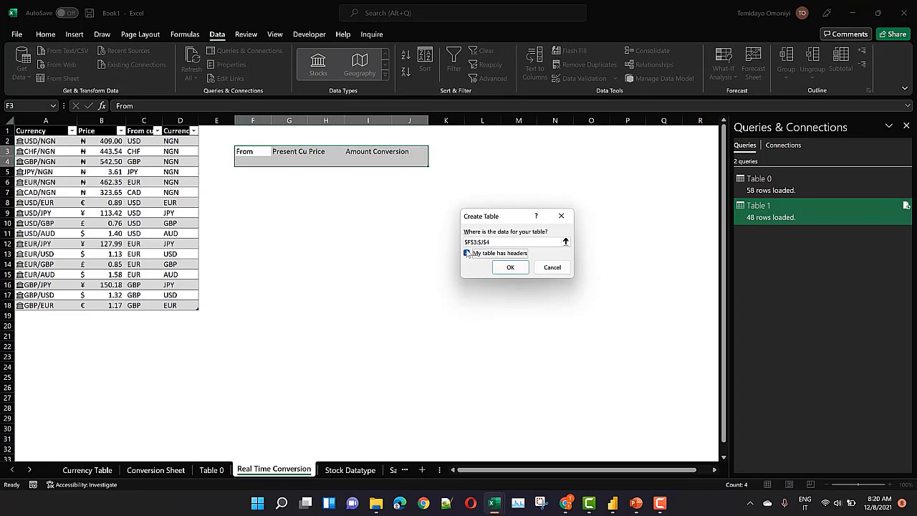
pyautogui.click(509, 266)
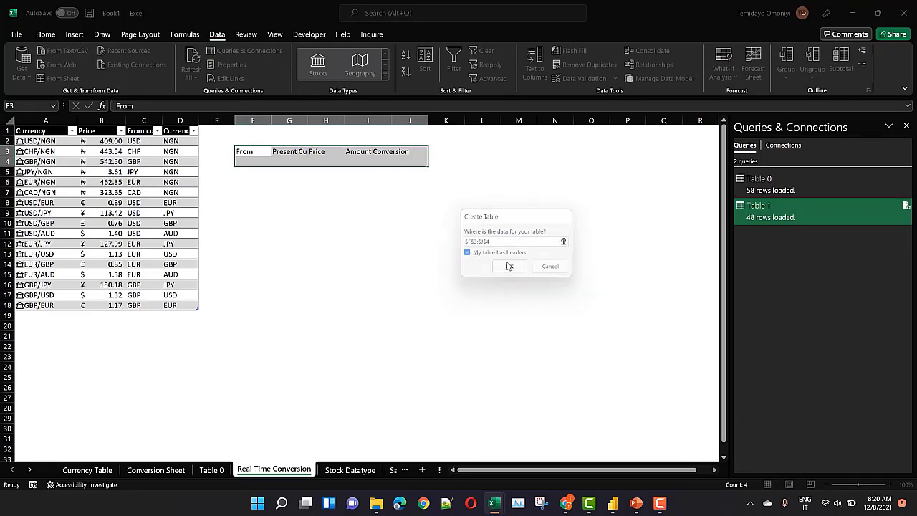
# Step: Resize the new conversion table to end at the Amount Conversion column, and apply the black banded table style
pyautogui.click(286, 151)
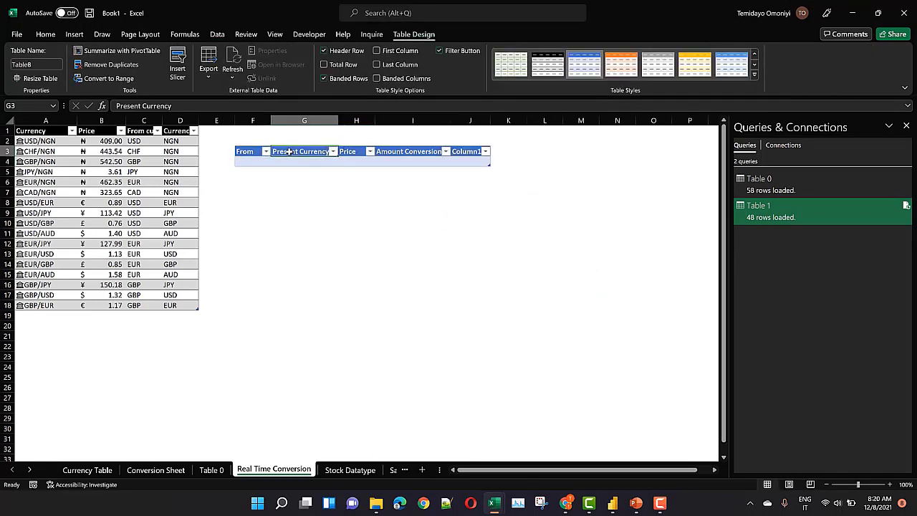
pyautogui.click(347, 151)
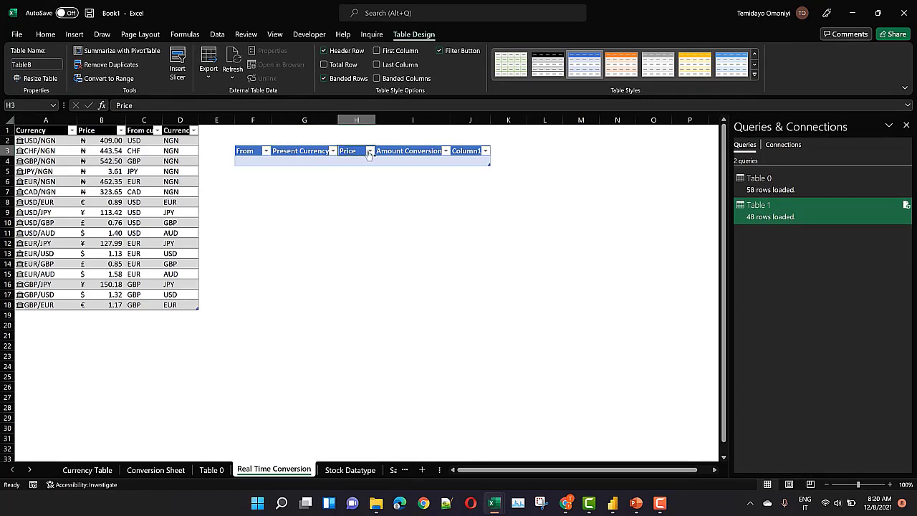
pyautogui.click(380, 151)
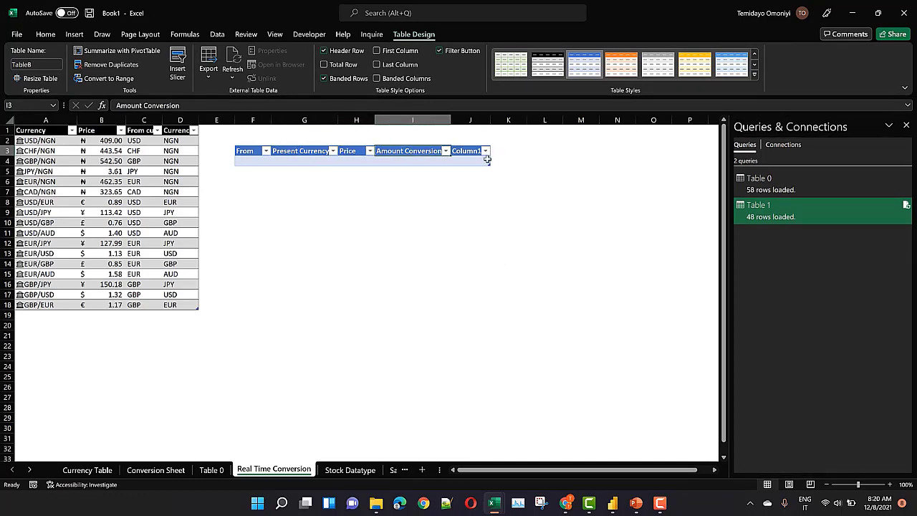
pyautogui.moveTo(482, 164); pyautogui.dragTo(449, 164)
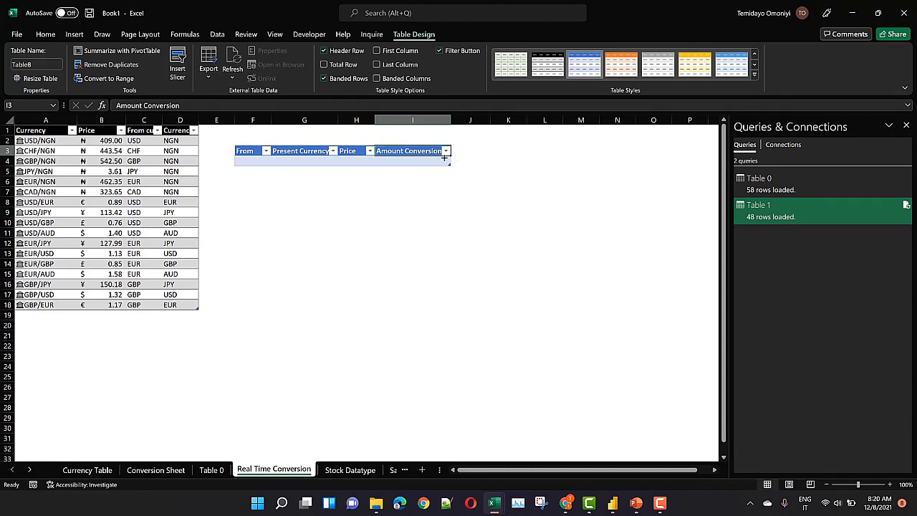
pyautogui.click(547, 65)
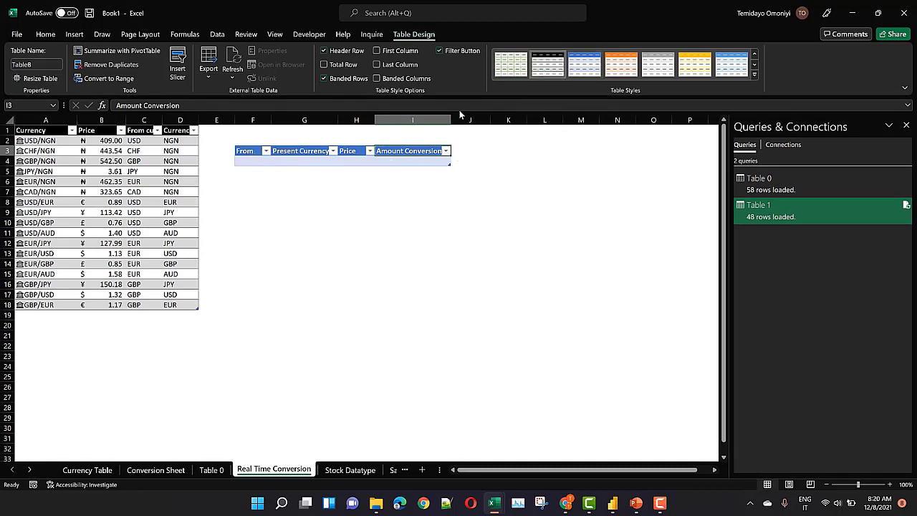
pyautogui.click(251, 162)
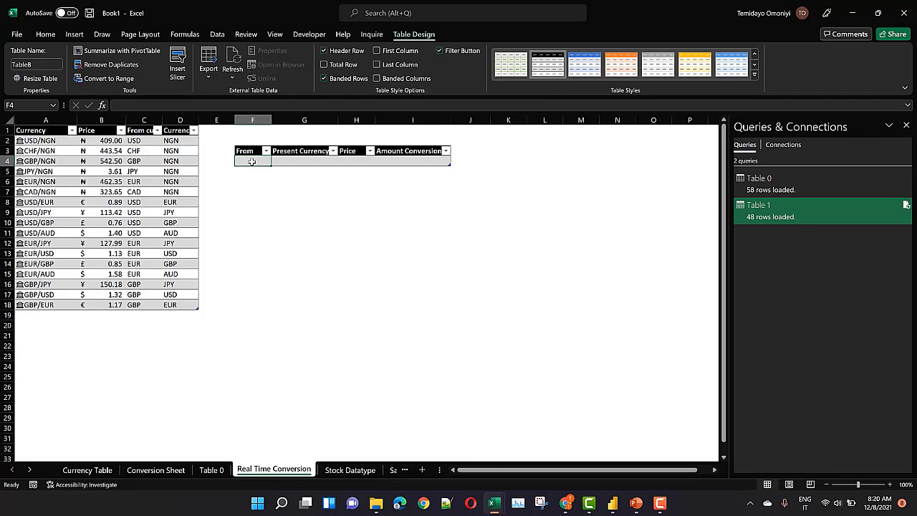
pyautogui.click(223, 215)
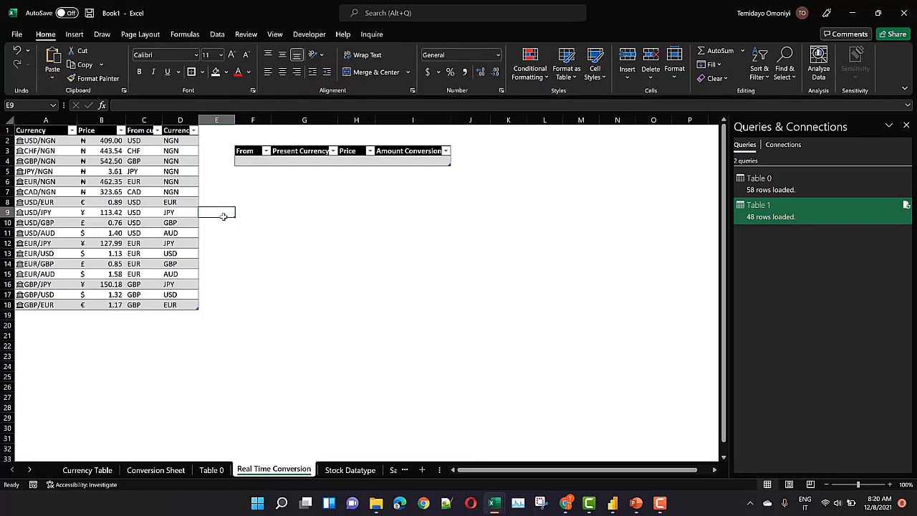
# Step: Write a UNIQUE formula in F11 over the currency table's From currency column
pyautogui.click(251, 229)
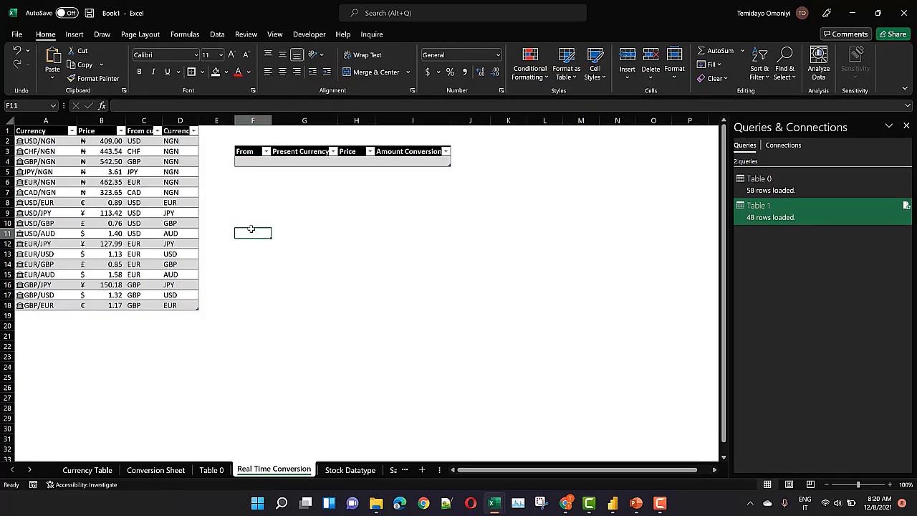
pyautogui.write('=uni')
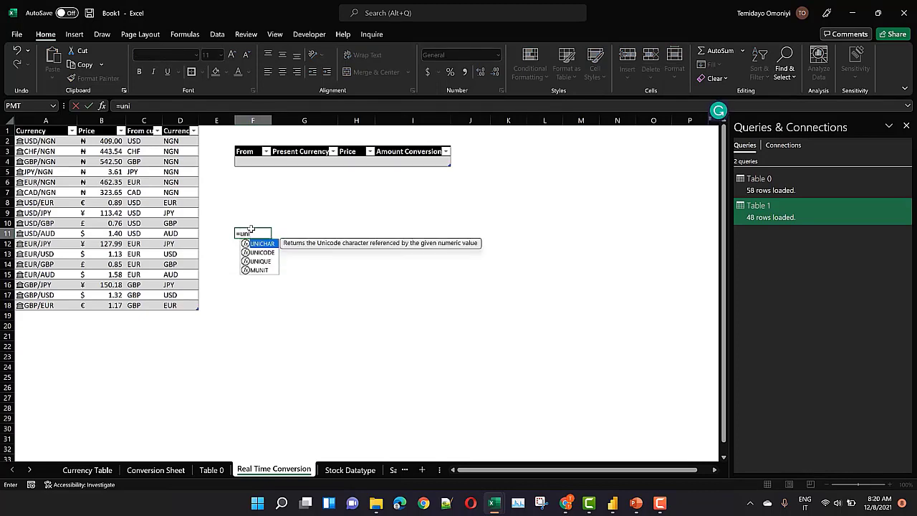
pyautogui.press('Down')
pyautogui.press('Down')
pyautogui.press('Tab')
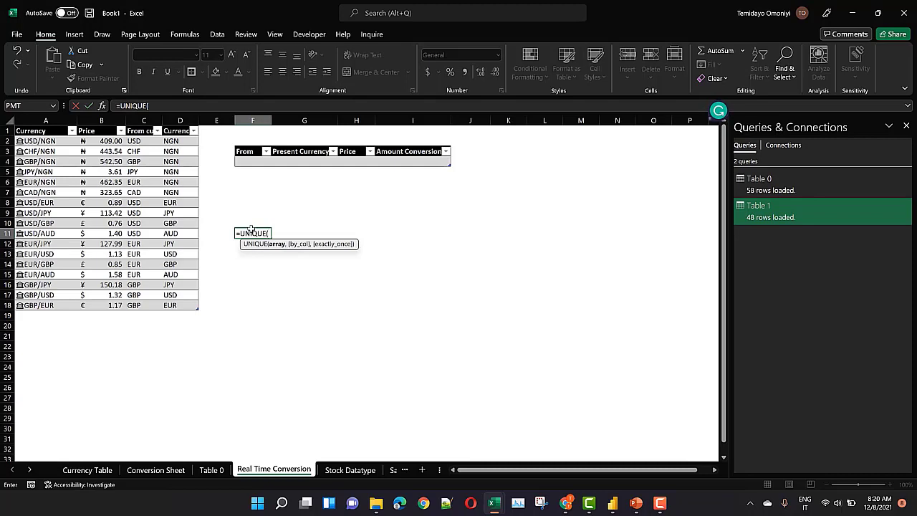
pyautogui.click(141, 141)
pyautogui.hotkey('ctrl', 'shift', 'Down')
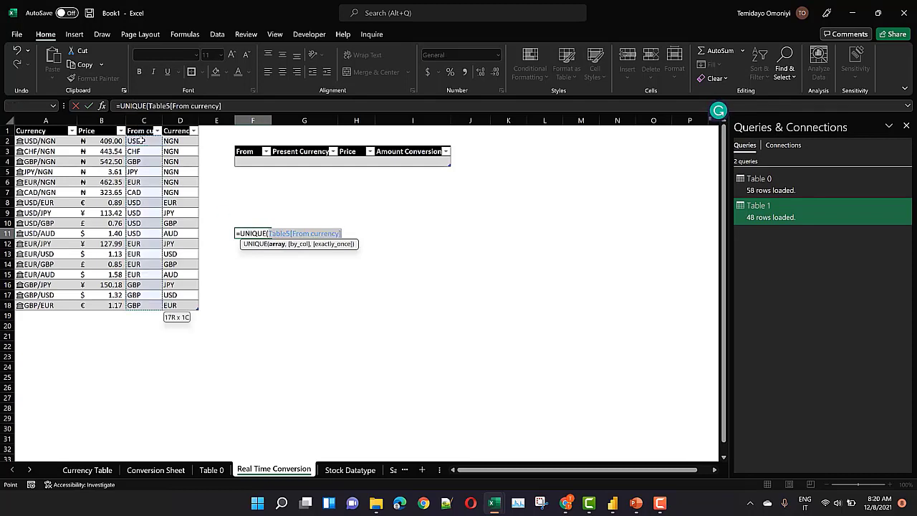
pyautogui.write(')')
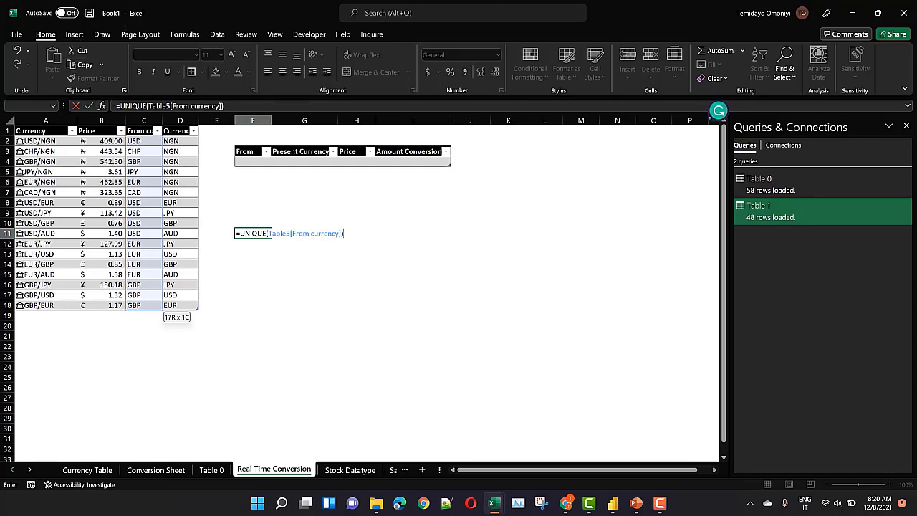
# Step: Wrap the UNIQUE formula in F11 in a SORT function and enter it
pyautogui.click(119, 106)
pyautogui.write('sort')
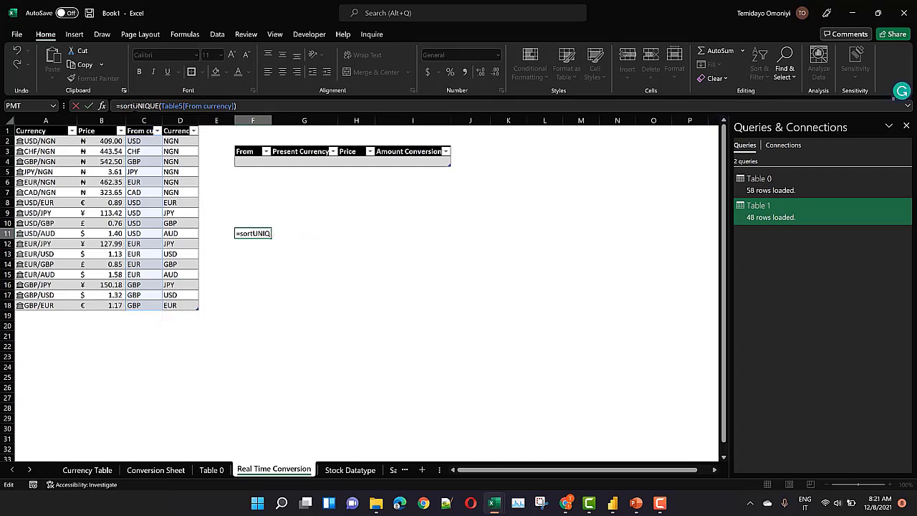
pyautogui.write('(')
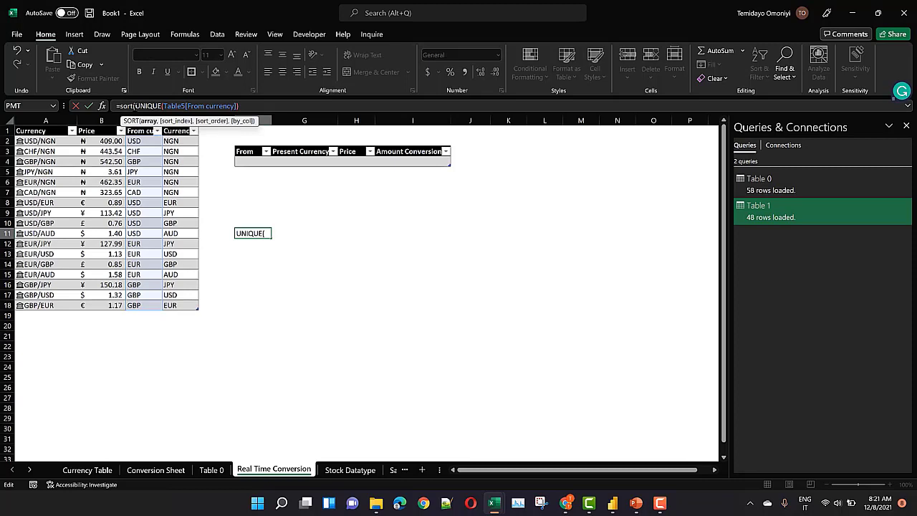
pyautogui.click(274, 106)
pyautogui.write(')')
pyautogui.press('Return')
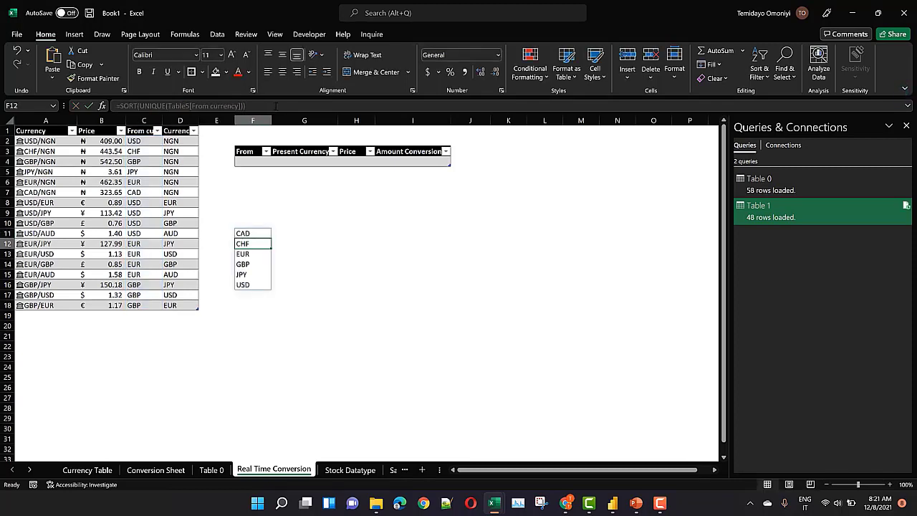
# Step: Write a UNIQUE formula in G11 over the currency table's Currency column in column D
pyautogui.click(316, 234)
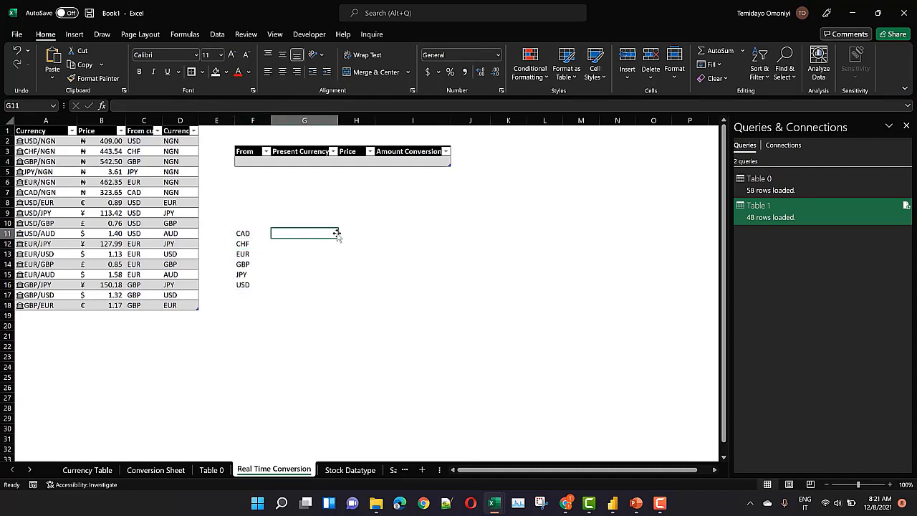
pyautogui.write('=un')
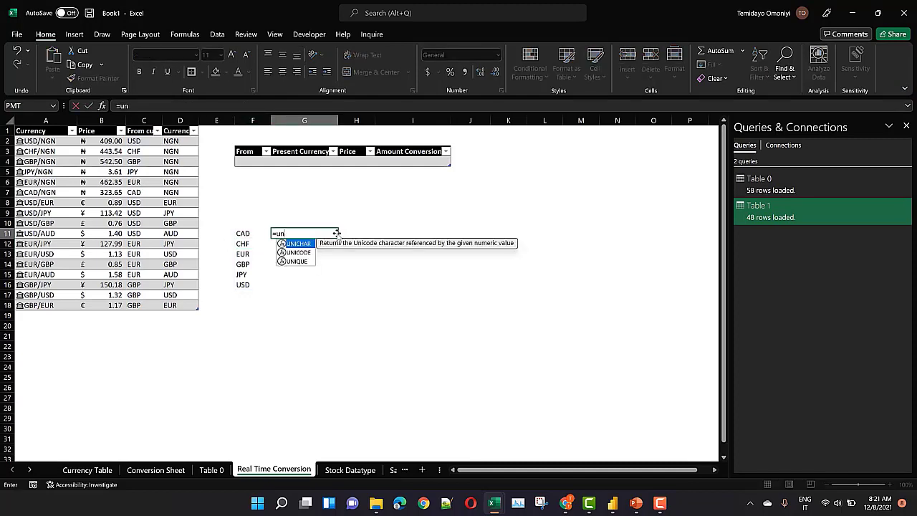
pyautogui.click(297, 262)
pyautogui.doubleClick(297, 261)
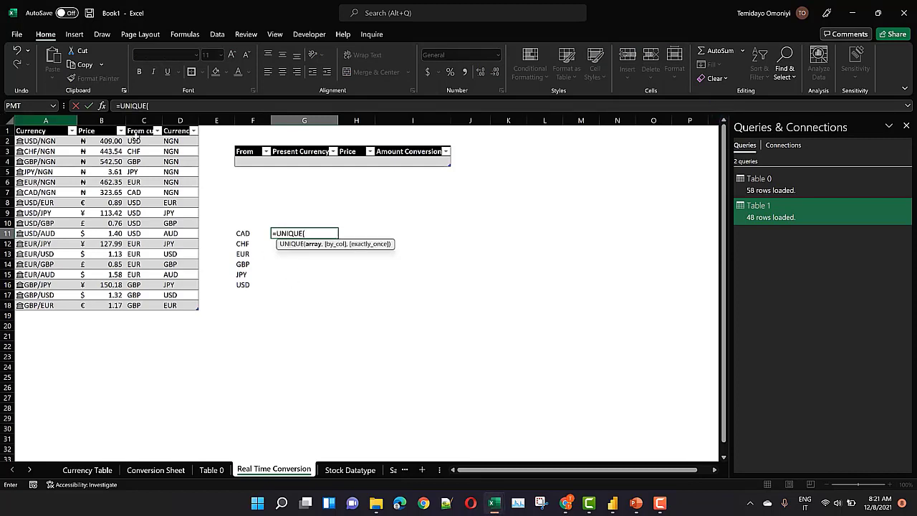
pyautogui.click(172, 142)
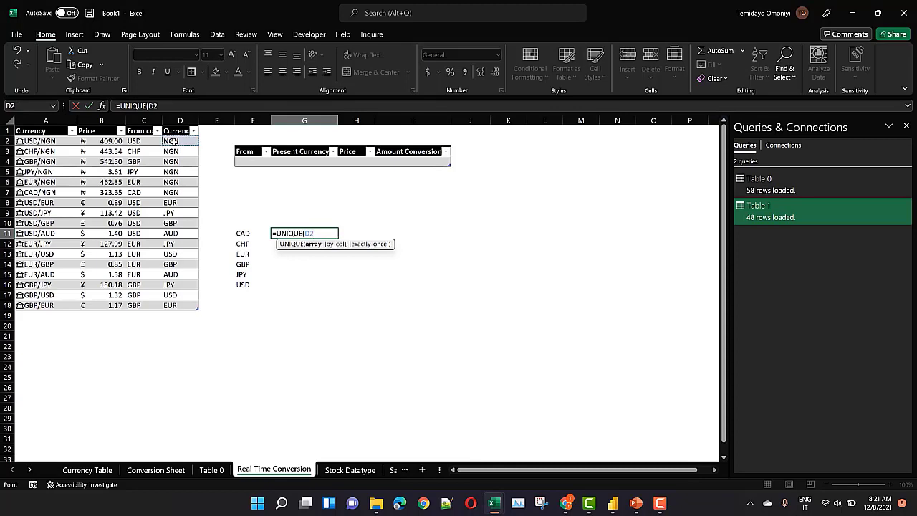
pyautogui.hotkey('ctrl', 'shift', 'Down')
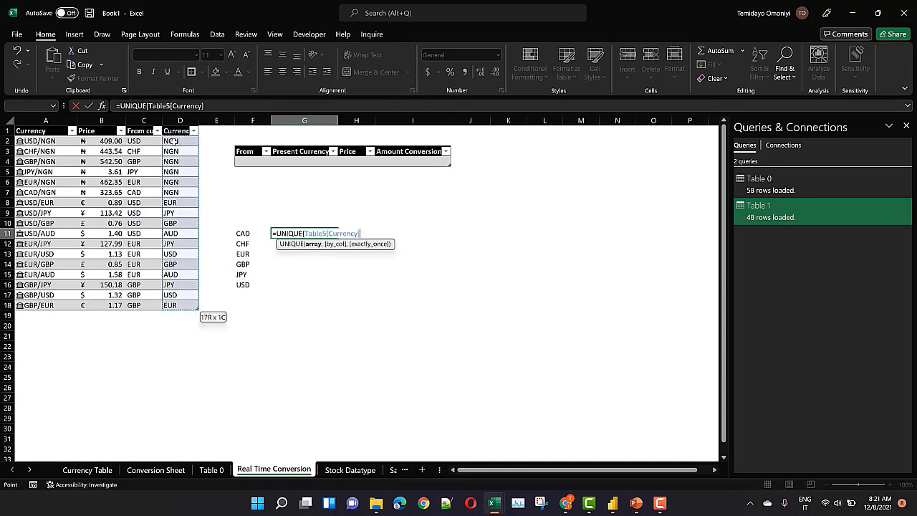
pyautogui.write(')')
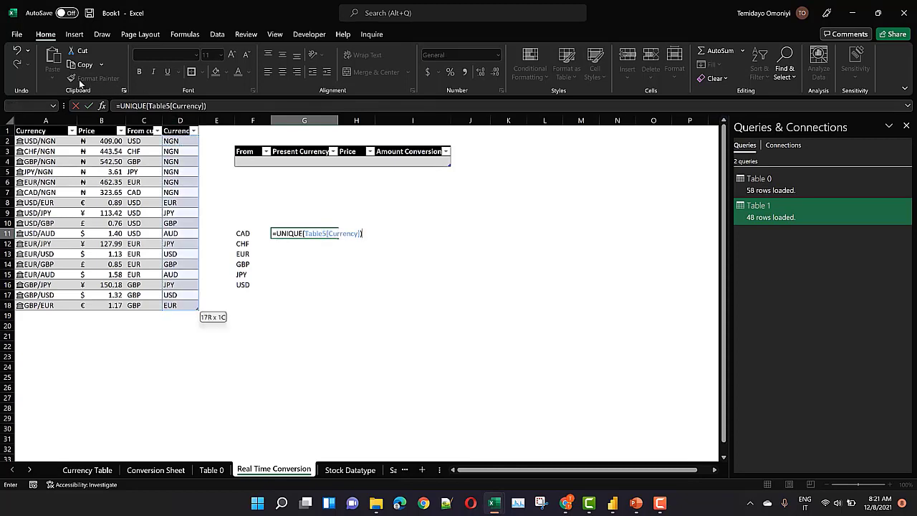
# Step: Wrap the UNIQUE formula in G11 in a SORT function and enter it
pyautogui.press('F2')
pyautogui.click(120, 105)
pyautogui.write('sort')
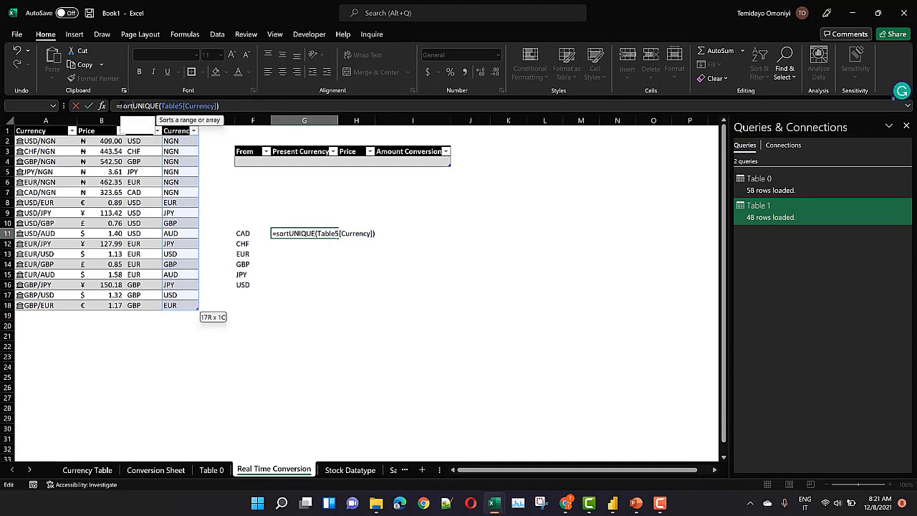
pyautogui.press('Tab')
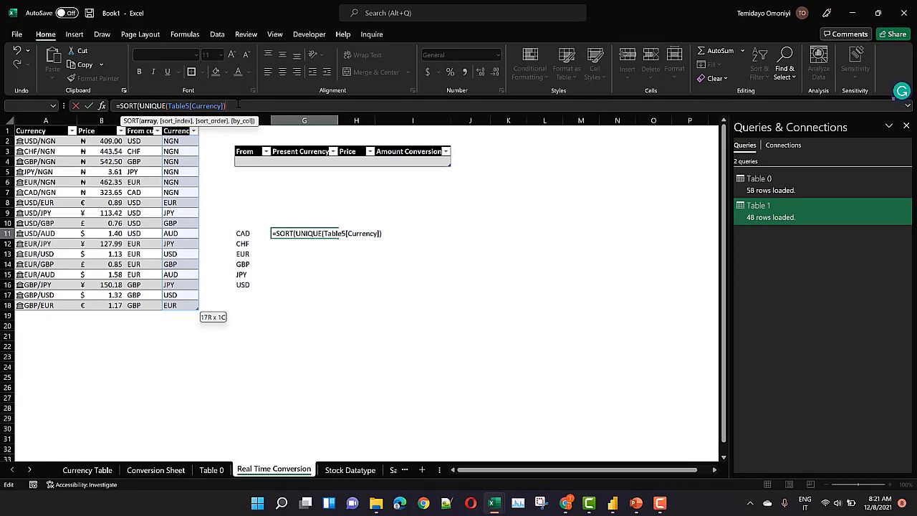
pyautogui.write(')')
pyautogui.press('Return')
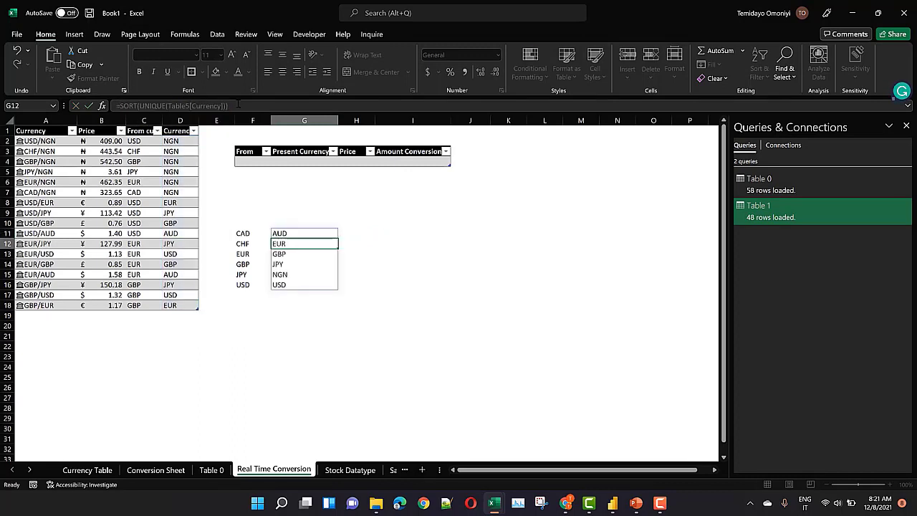
# Step: Add a list data validation to the From cell F4 with the spill range =$F$11# as source, and check its dropdown
pyautogui.click(285, 161)
pyautogui.click(249, 161)
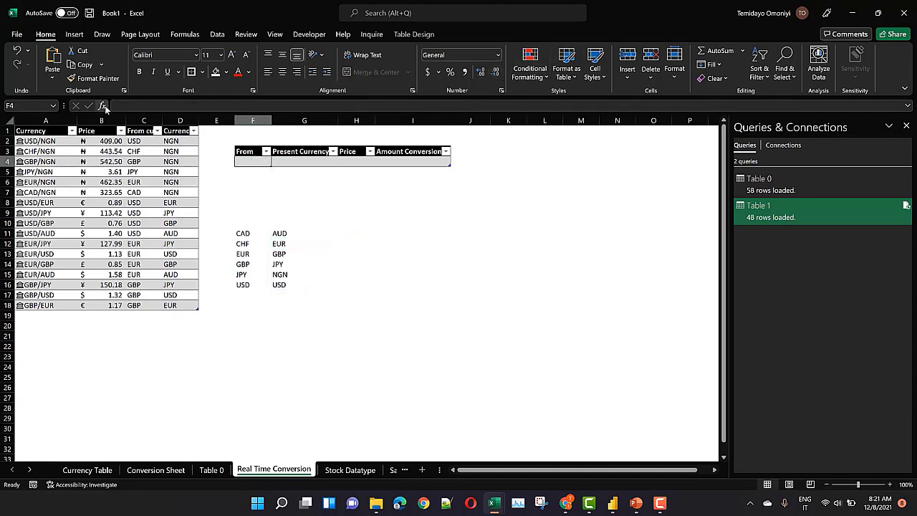
pyautogui.click(218, 34)
pyautogui.click(583, 79)
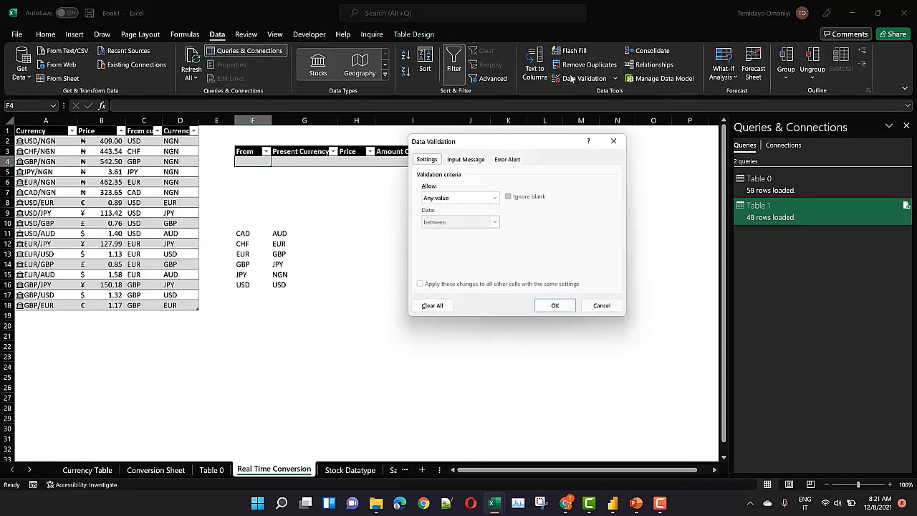
pyautogui.click(477, 198)
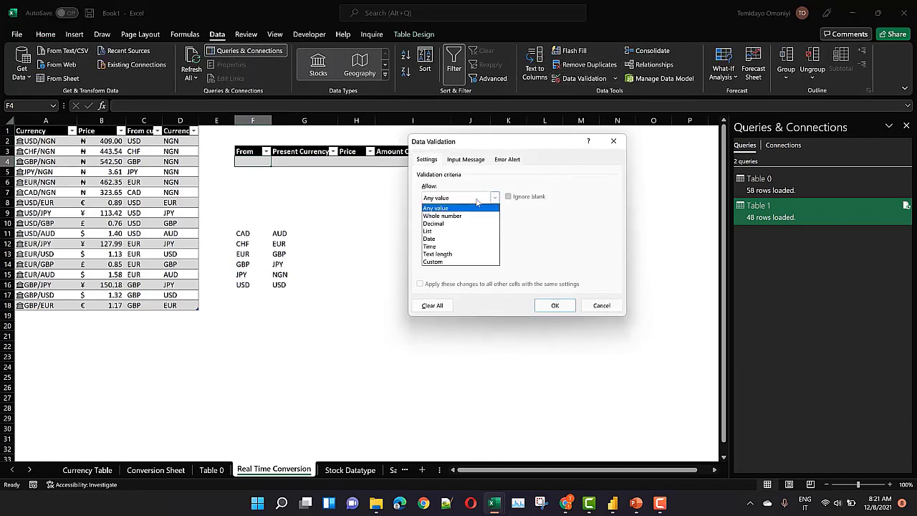
pyautogui.click(454, 231)
pyautogui.click(464, 244)
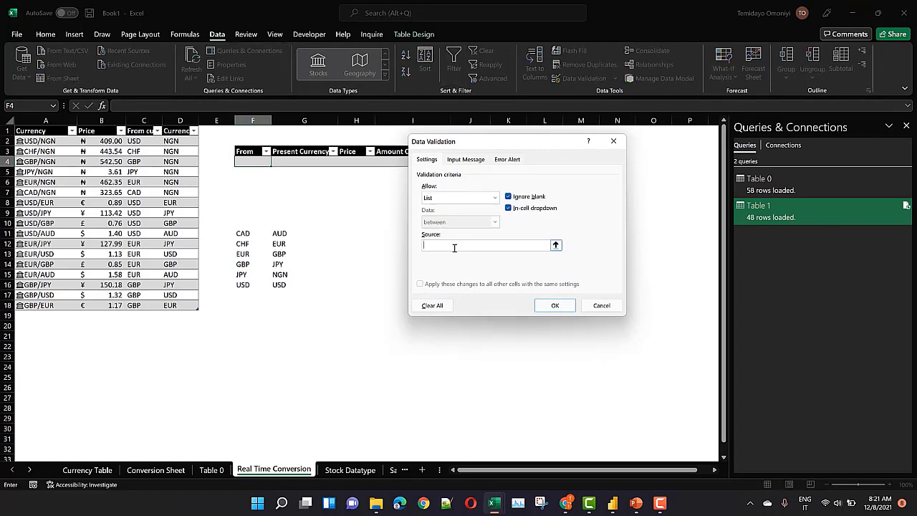
pyautogui.click(238, 230)
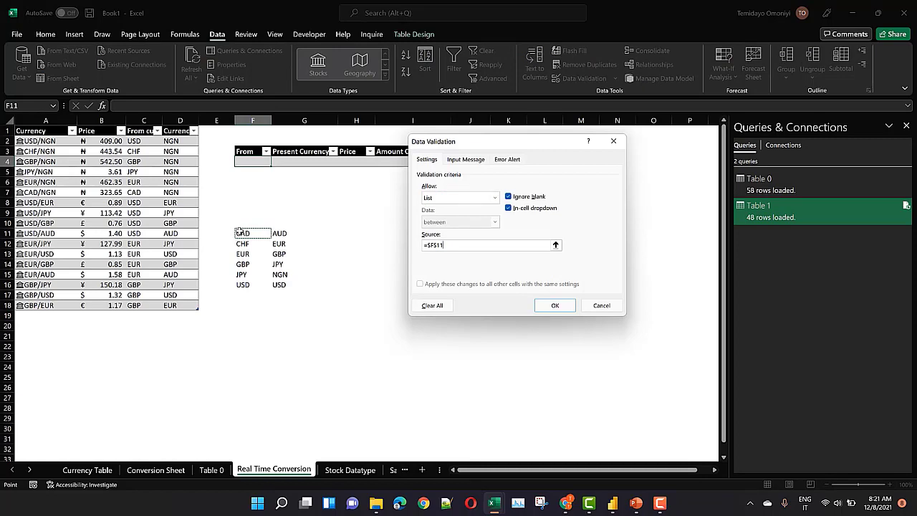
pyautogui.write('#')
pyautogui.click(550, 303)
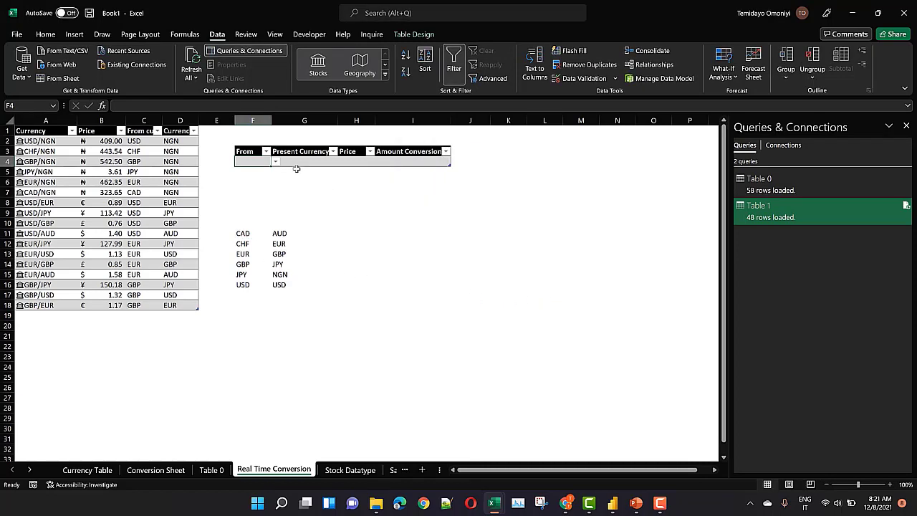
pyautogui.click(275, 161)
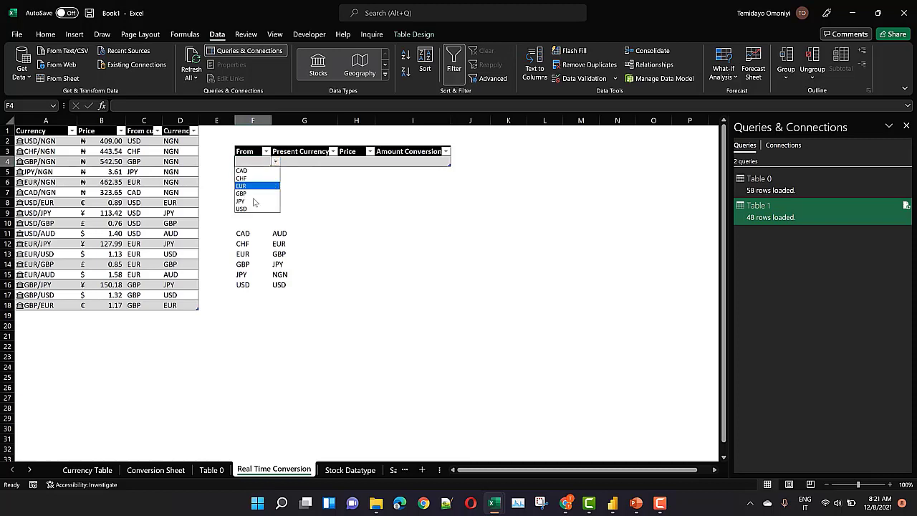
pyautogui.click(285, 157)
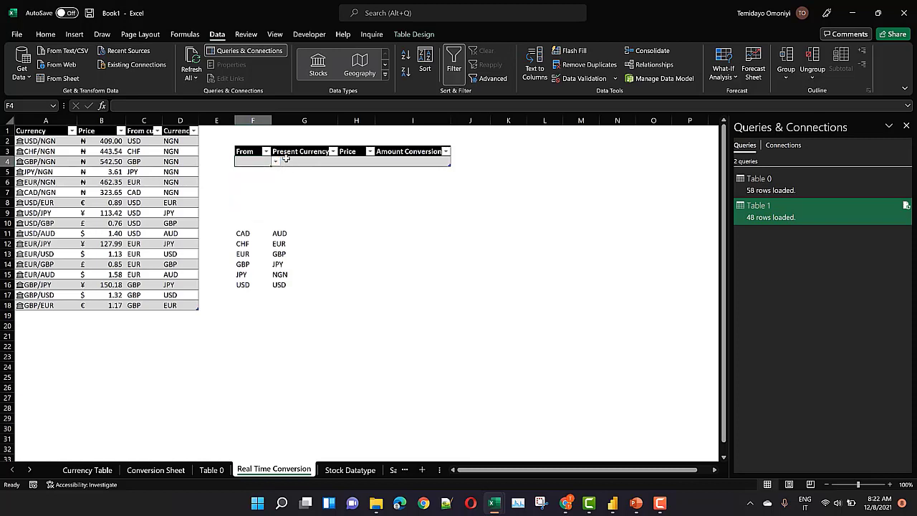
# Step: Add a list data validation to the Present Currency cell G4 with the spill range =$G$11# as source
pyautogui.hotkey('ctrl', 'a')
pyautogui.click(292, 162)
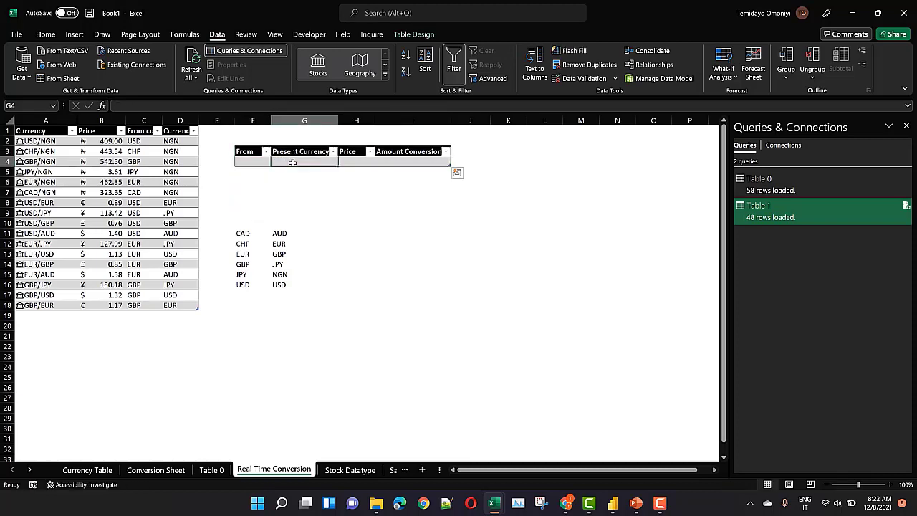
pyautogui.click(581, 78)
pyautogui.click(494, 197)
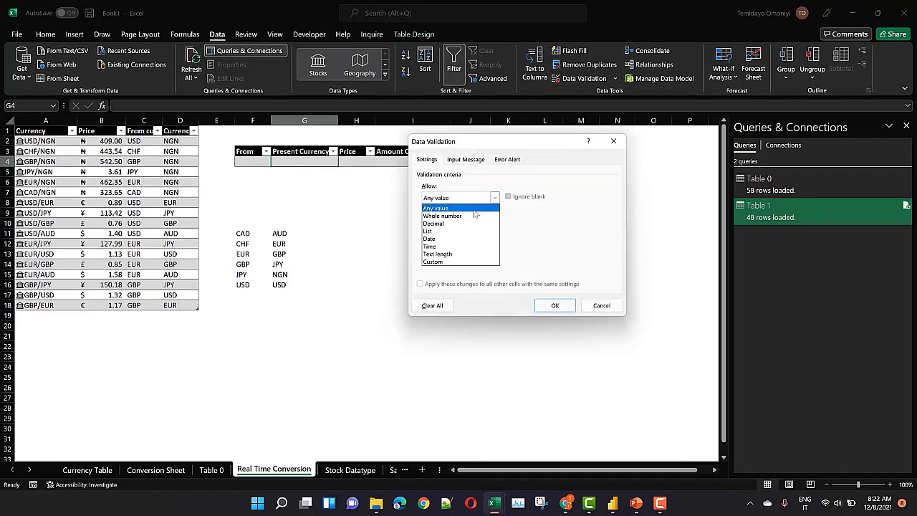
pyautogui.click(451, 227)
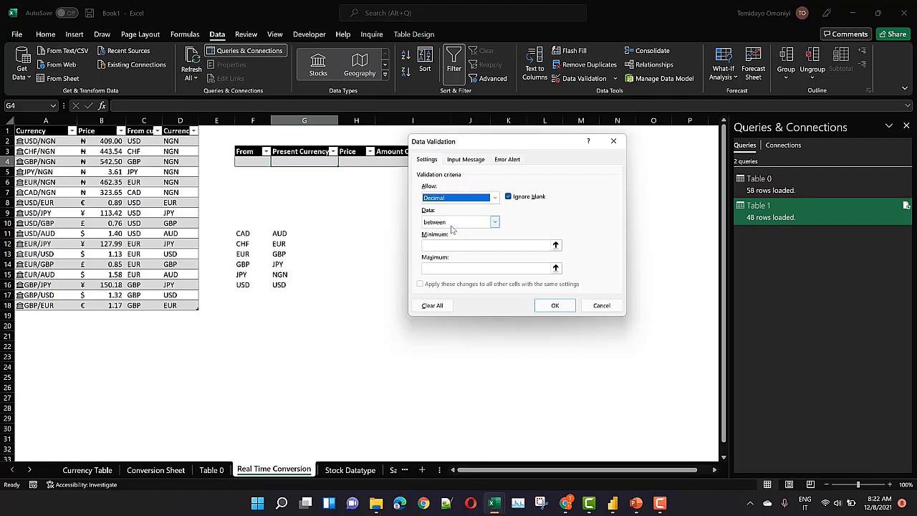
pyautogui.click(495, 197)
pyautogui.click(427, 231)
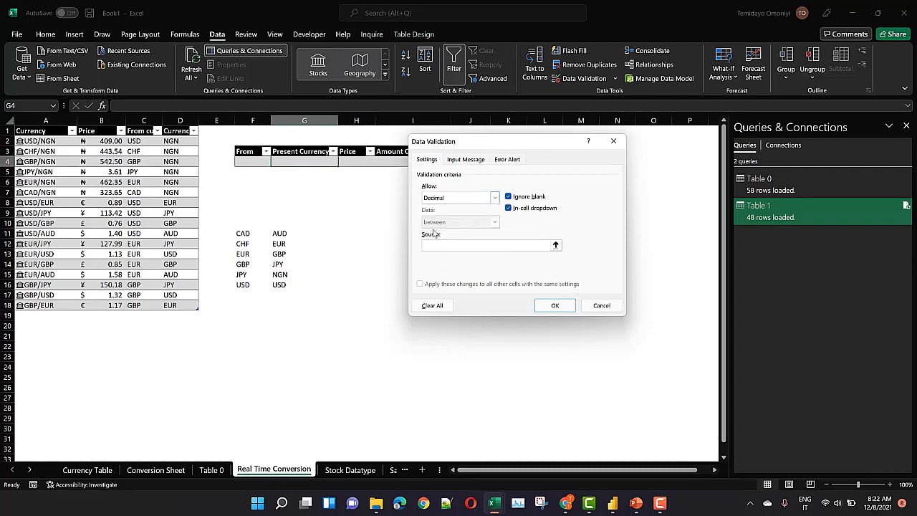
pyautogui.click(489, 245)
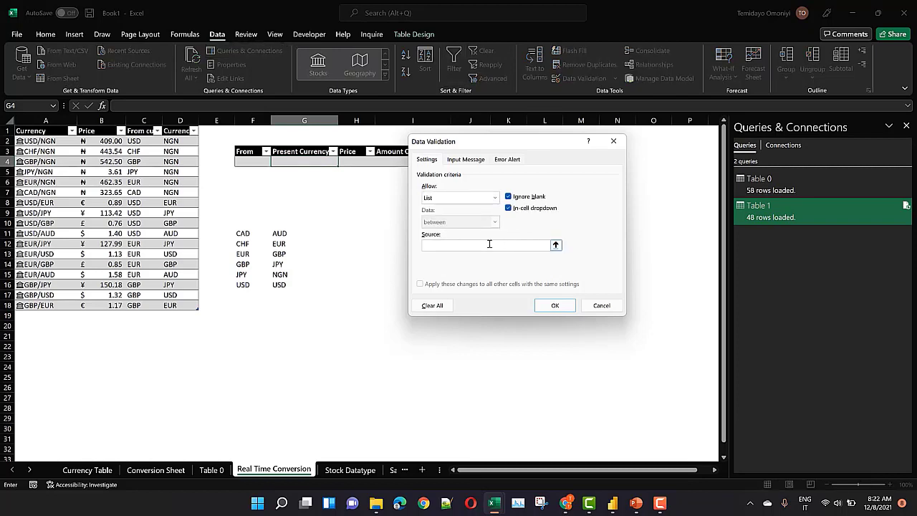
pyautogui.click(279, 236)
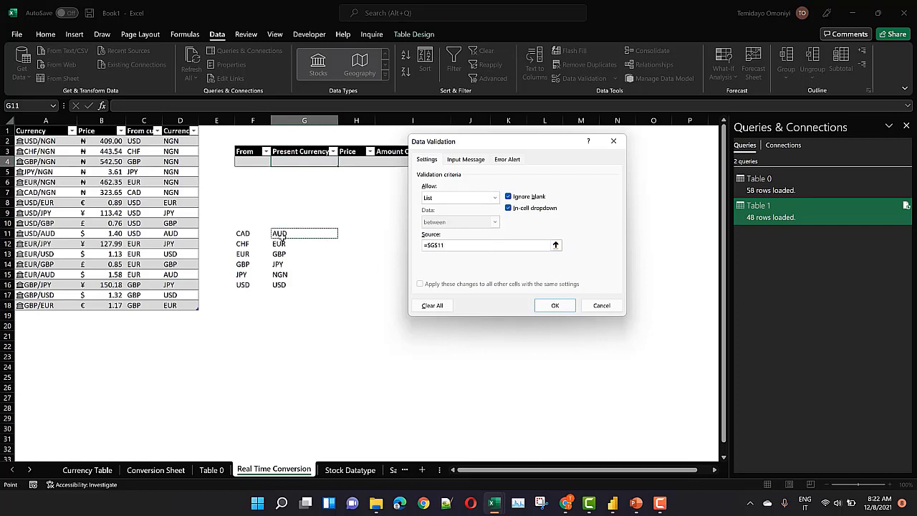
pyautogui.write('#')
pyautogui.click(555, 305)
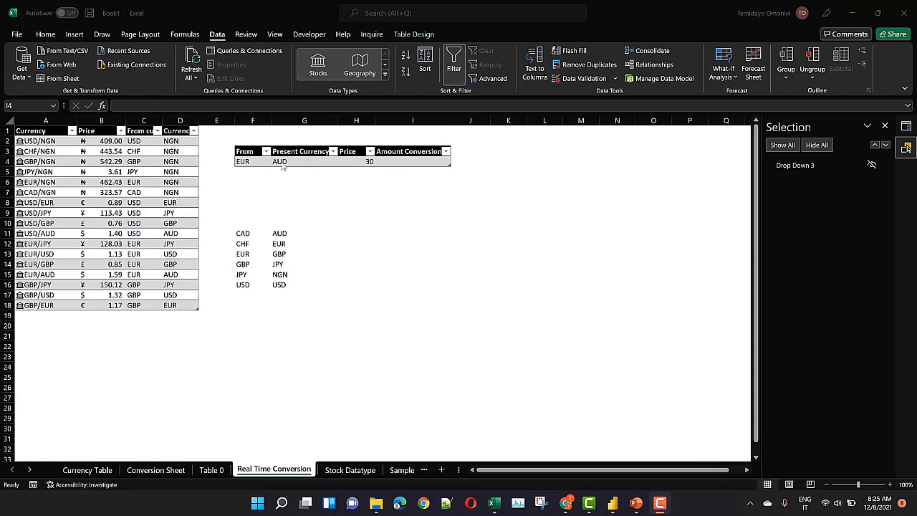
pyautogui.click(385, 162)
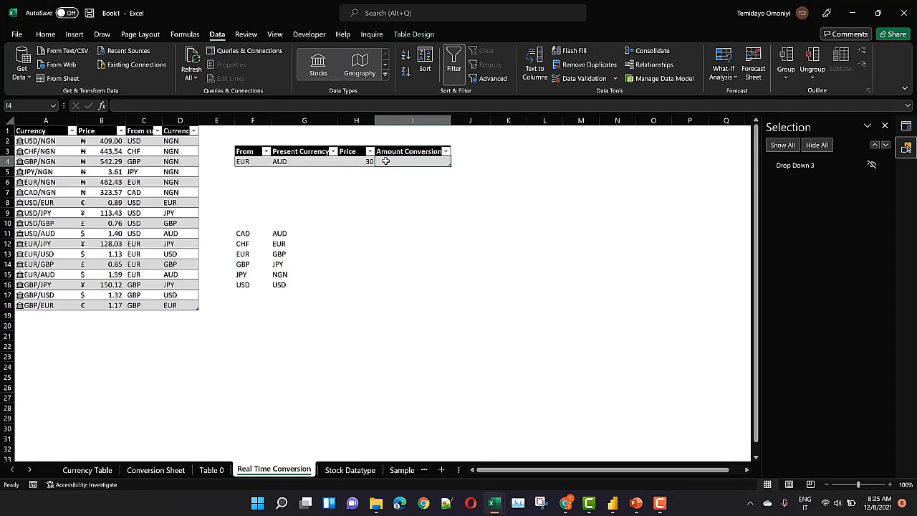
pyautogui.write('=xl')
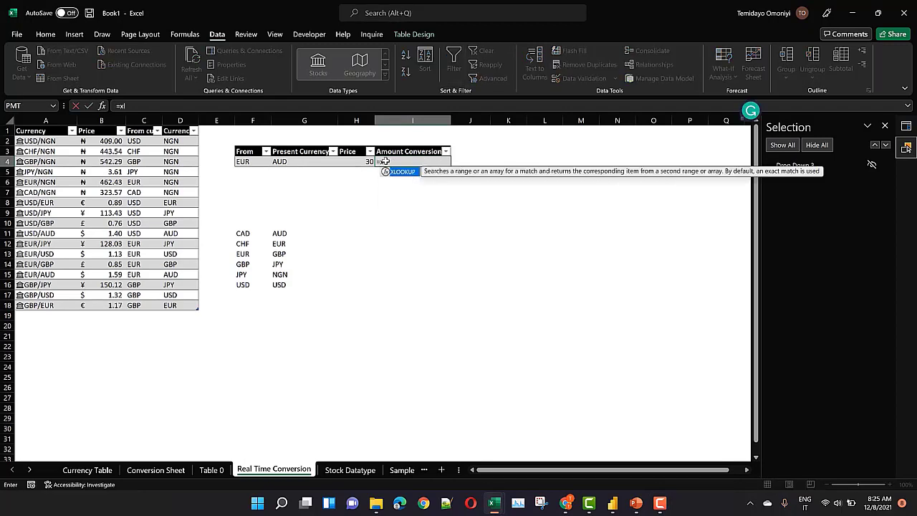
pyautogui.press('Tab')
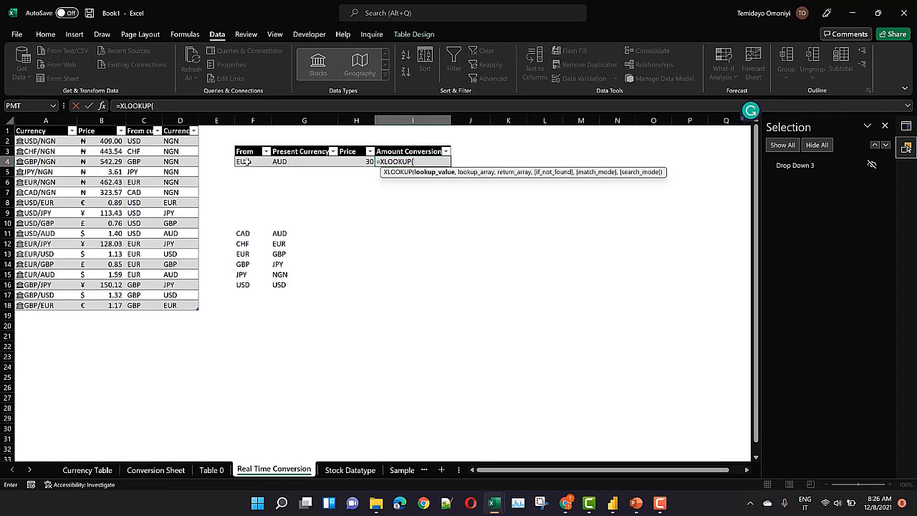
pyautogui.click(210, 106)
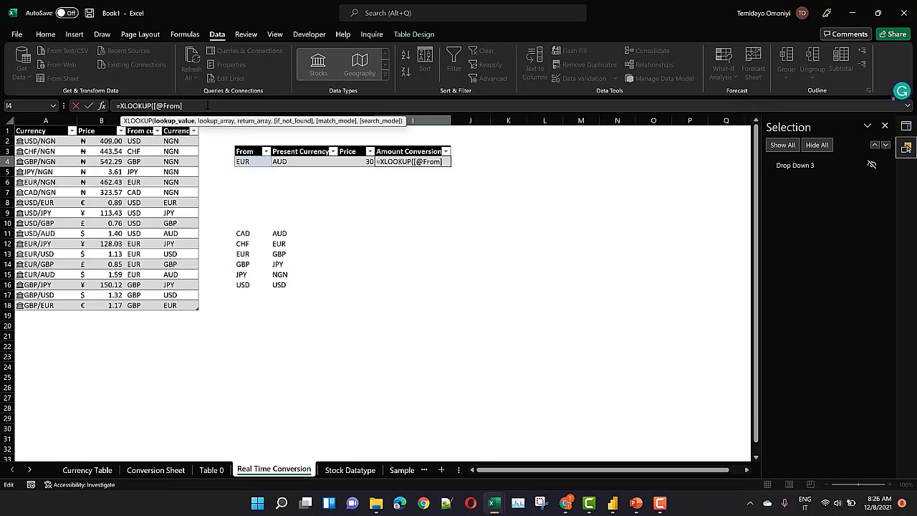
pyautogui.write('&')
pyautogui.click(285, 161)
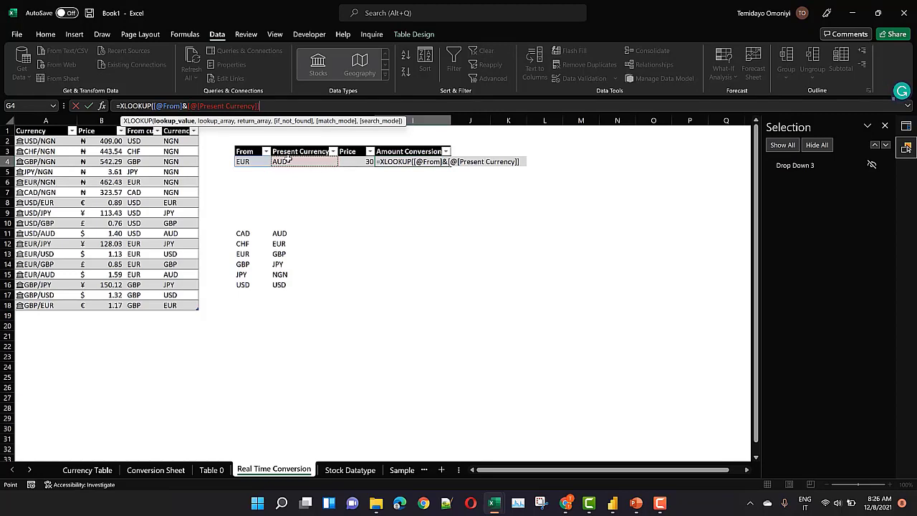
pyautogui.write(',')
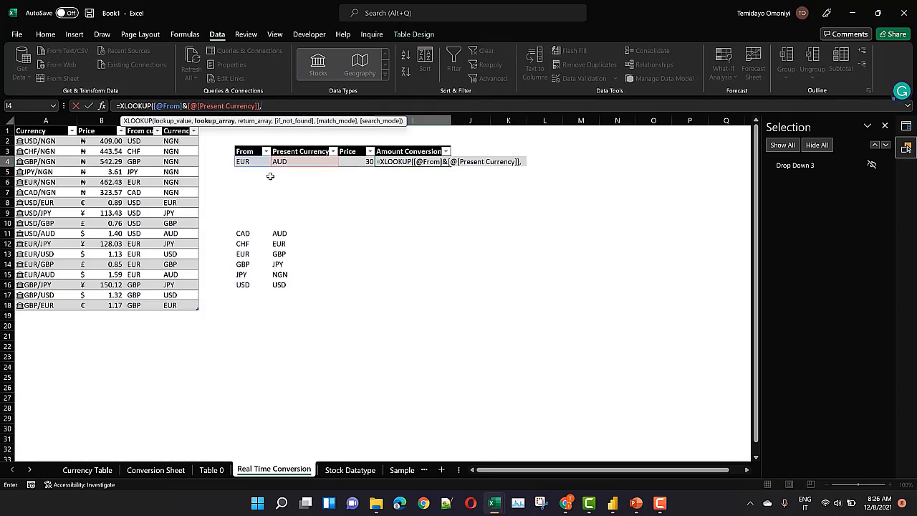
# Step: Set the XLOOKUP's lookup array to Table5[From currency]&Table5[Currency]
pyautogui.click(131, 141)
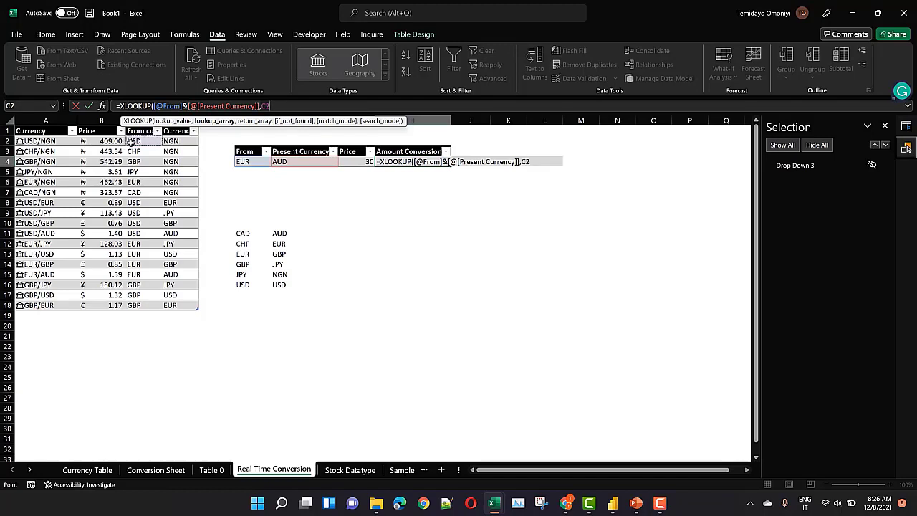
pyautogui.hotkey('ctrl', 'shift', 'Down')
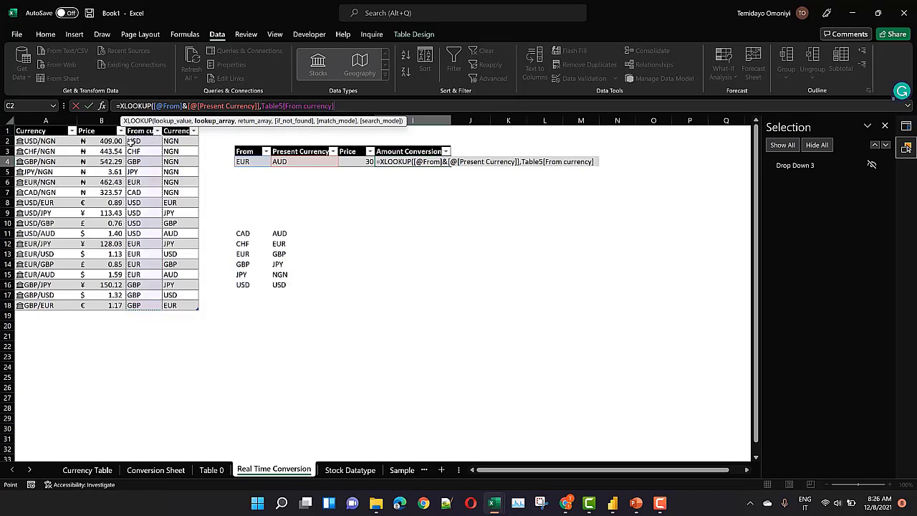
pyautogui.write('&')
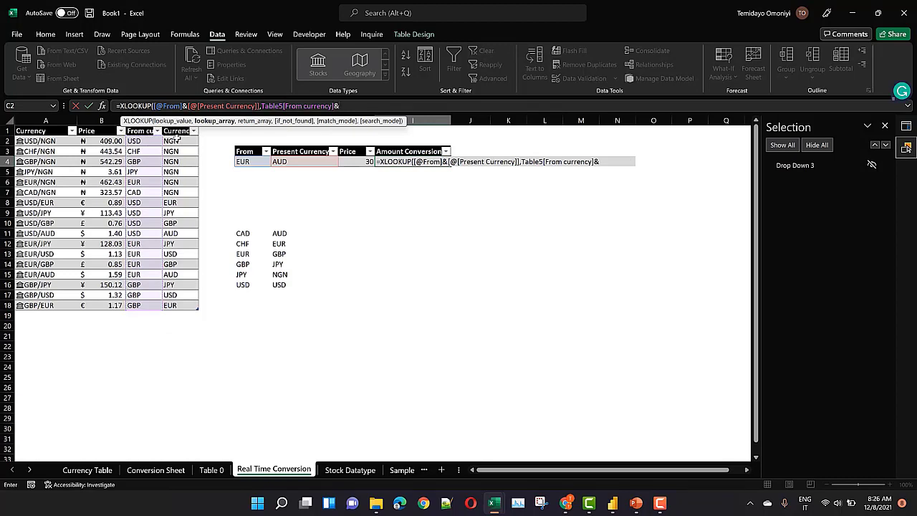
pyautogui.click(174, 140)
pyautogui.hotkey('ctrl', 'shift', 'Down')
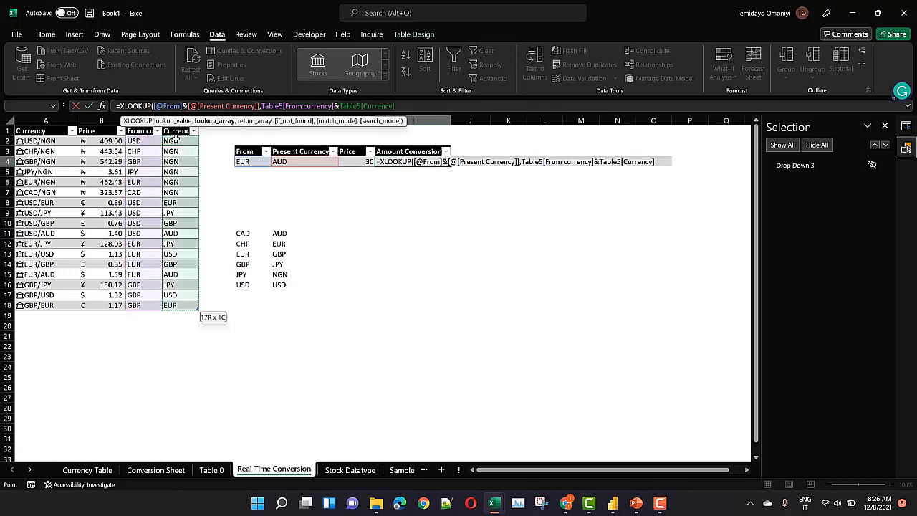
pyautogui.write(',')
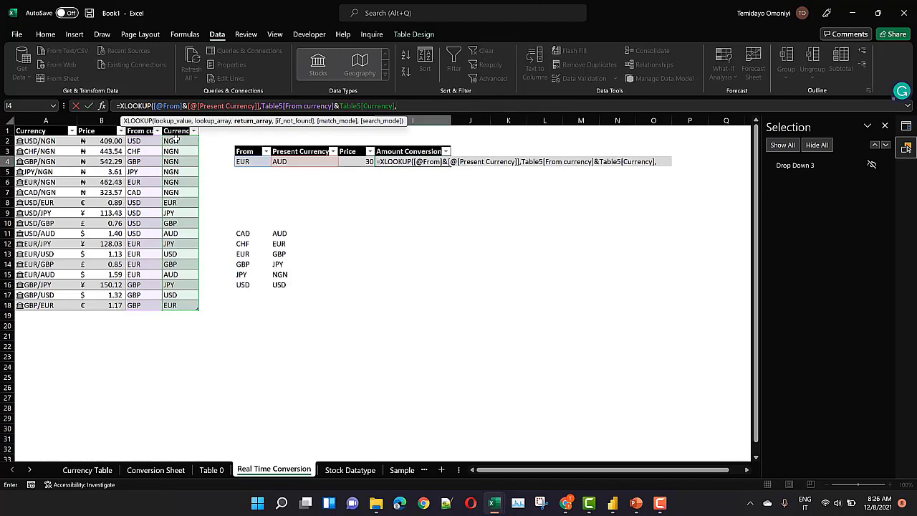
pyautogui.click(93, 142)
pyautogui.hotkey('ctrl', 'shift', 'Down')
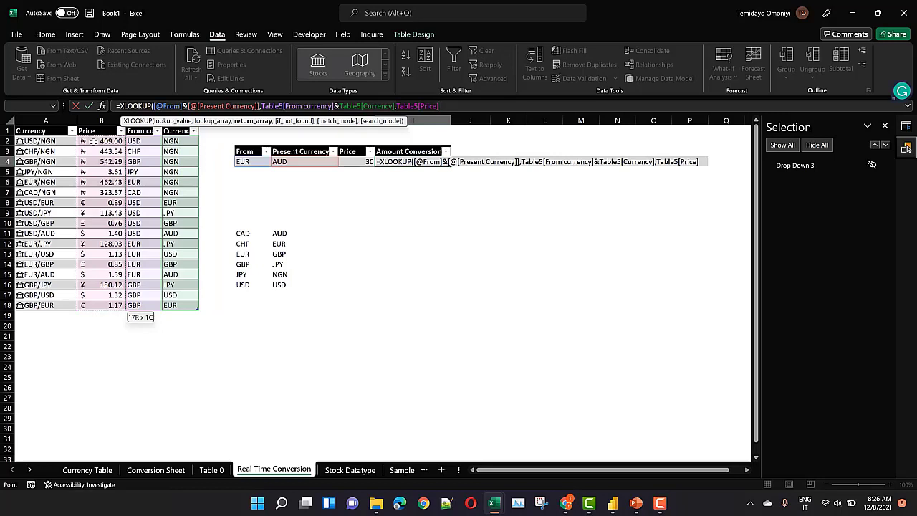
pyautogui.write(')*')
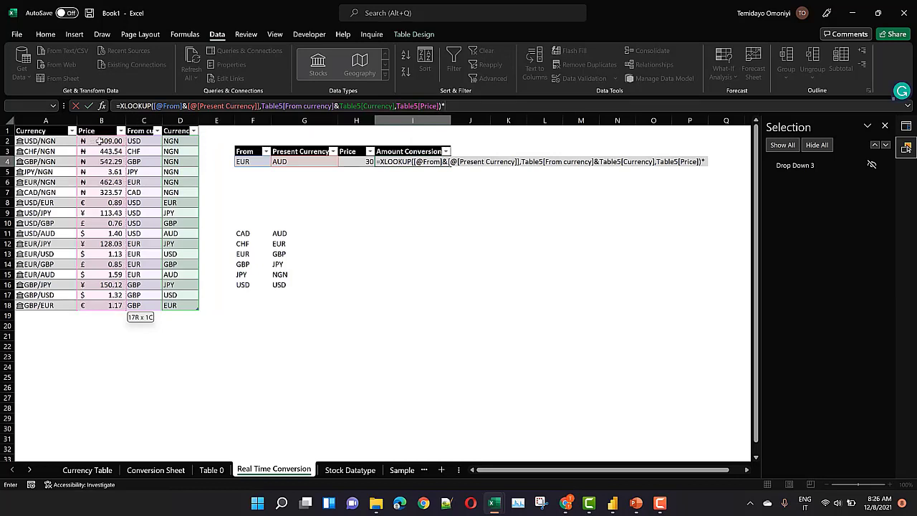
pyautogui.click(362, 162)
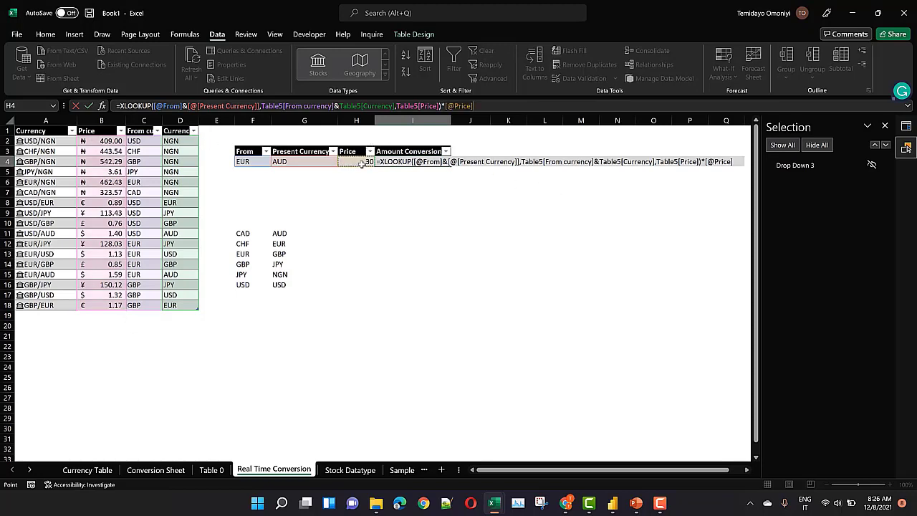
pyautogui.press('Return')
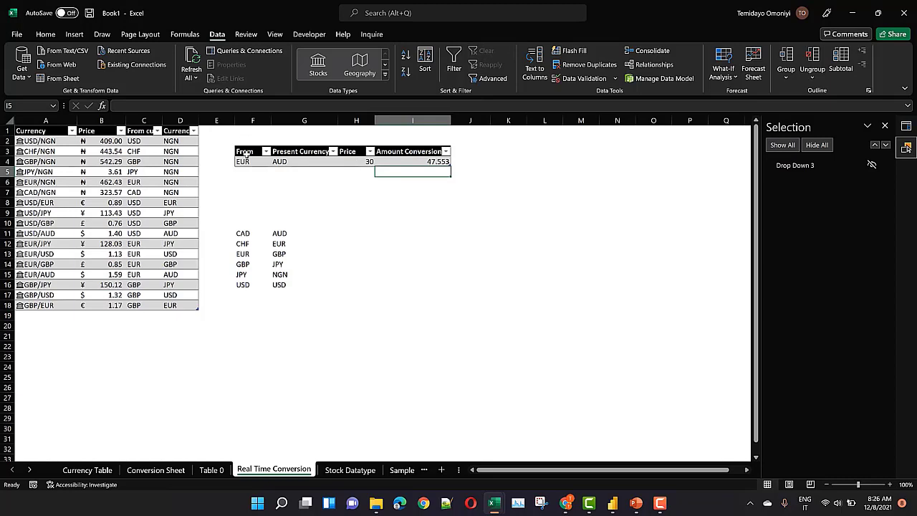
pyautogui.click(244, 161)
pyautogui.moveTo(243, 162); pyautogui.dragTo(447, 161)
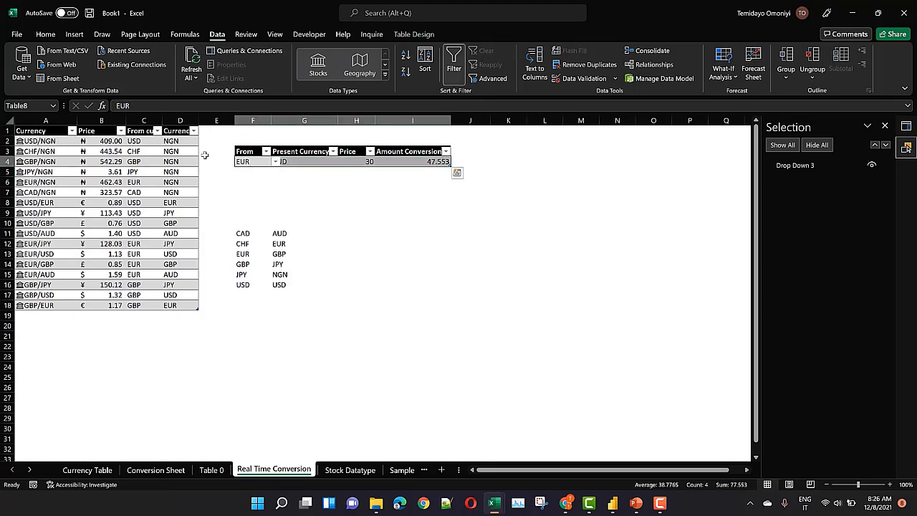
pyautogui.click(239, 174)
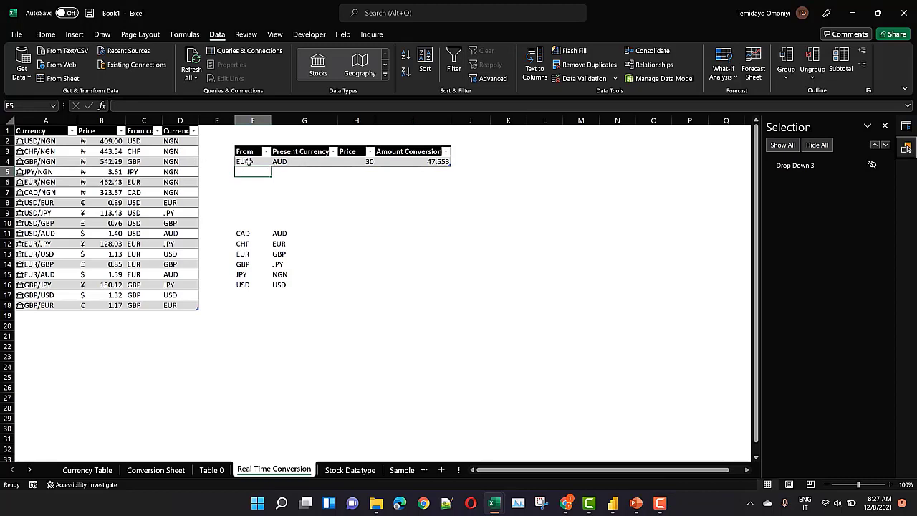
pyautogui.click(245, 162)
pyautogui.hotkey('ctrl', 'shift', 'Right')
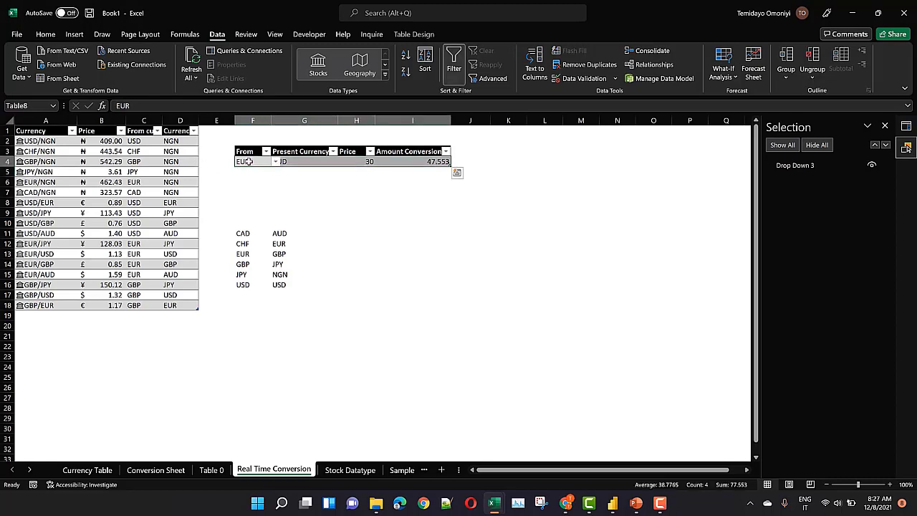
# Step: Test the conversion by switching the From currency in F4 to CHF and back to EUR
pyautogui.click(245, 162)
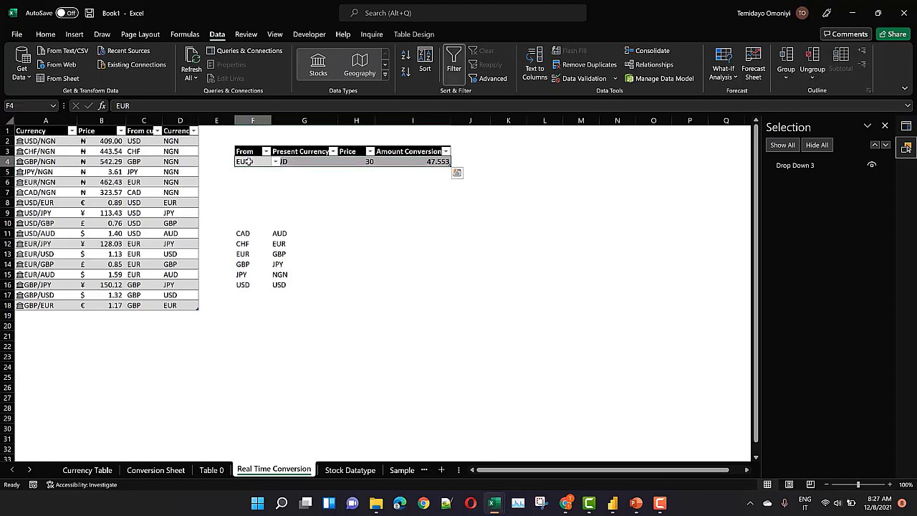
pyautogui.click(273, 162)
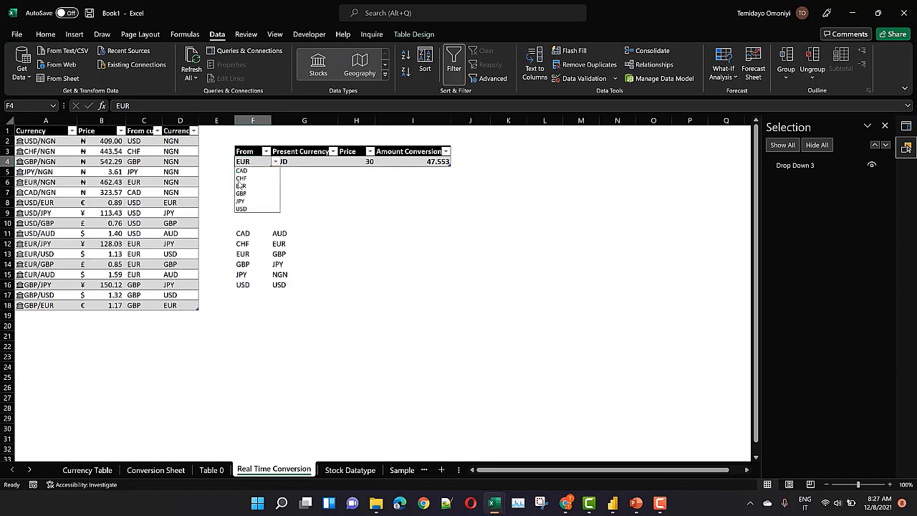
pyautogui.click(243, 178)
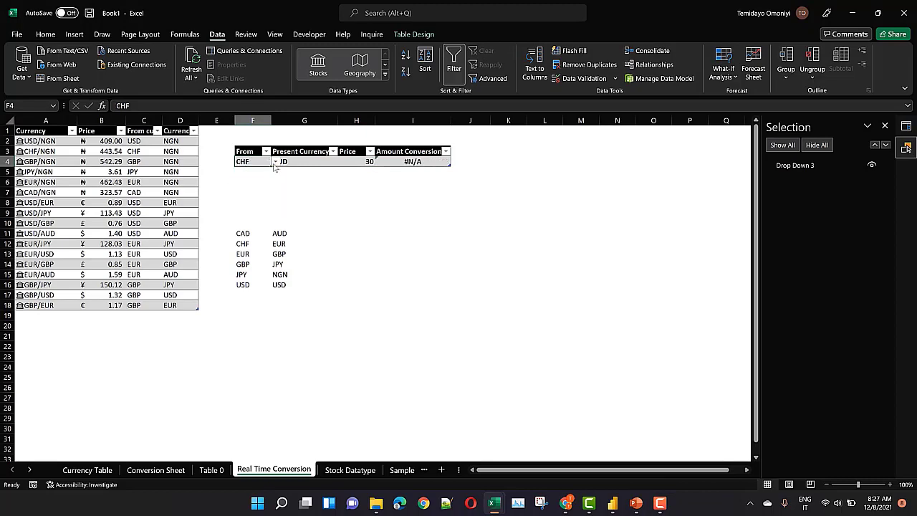
pyautogui.click(274, 161)
pyautogui.click(242, 187)
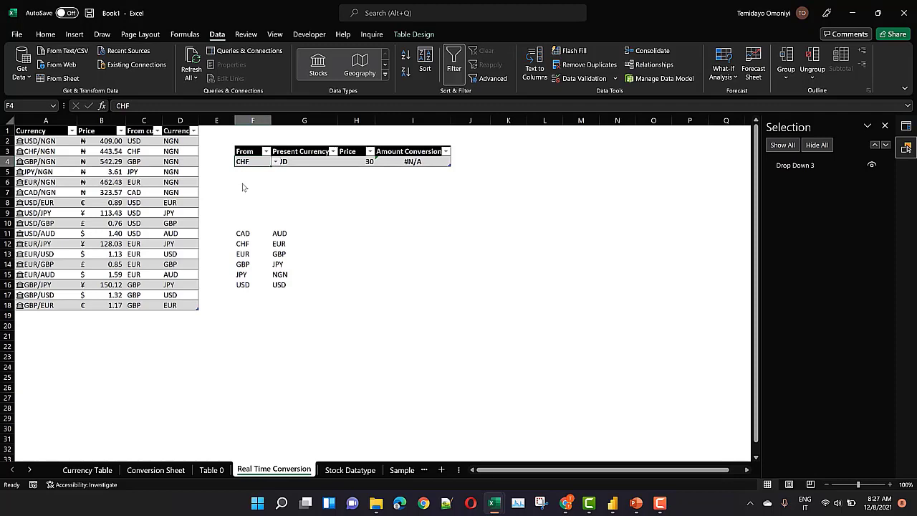
# Step: Test the conversion from EUR by setting the Present Currency in G4 to JPY, NGN and USD in turn
pyautogui.click(306, 162)
pyautogui.click(342, 162)
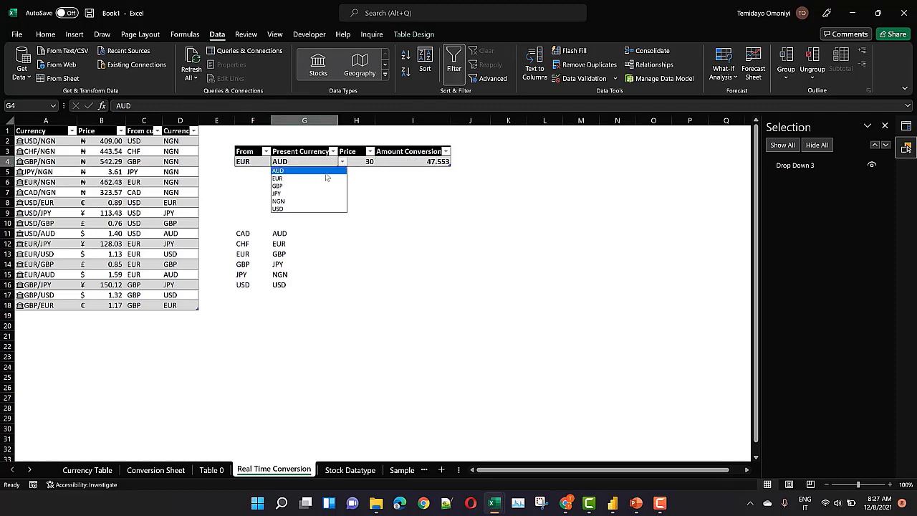
pyautogui.click(303, 193)
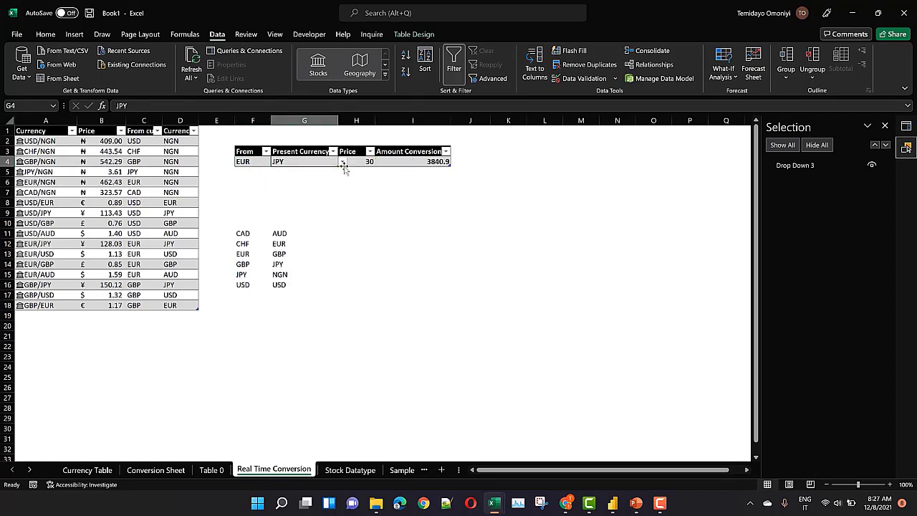
pyautogui.click(342, 162)
pyautogui.click(287, 202)
pyautogui.click(342, 162)
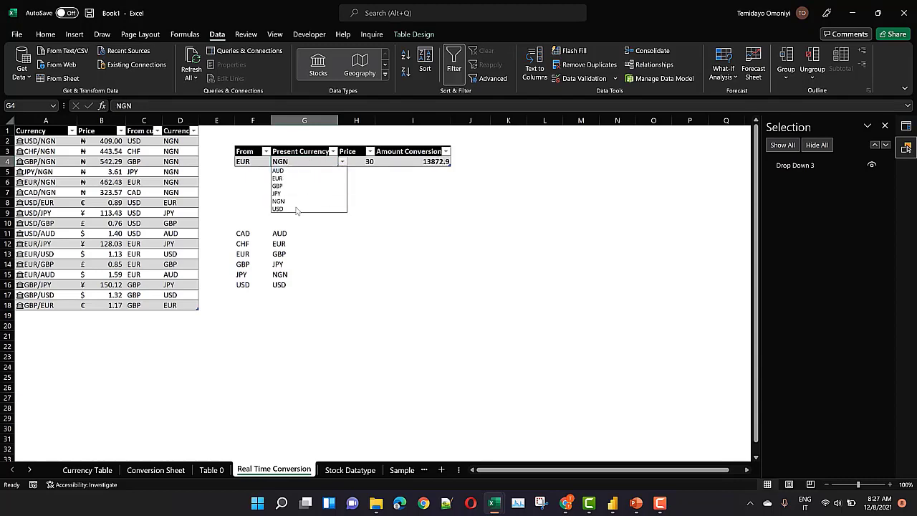
pyautogui.click(295, 211)
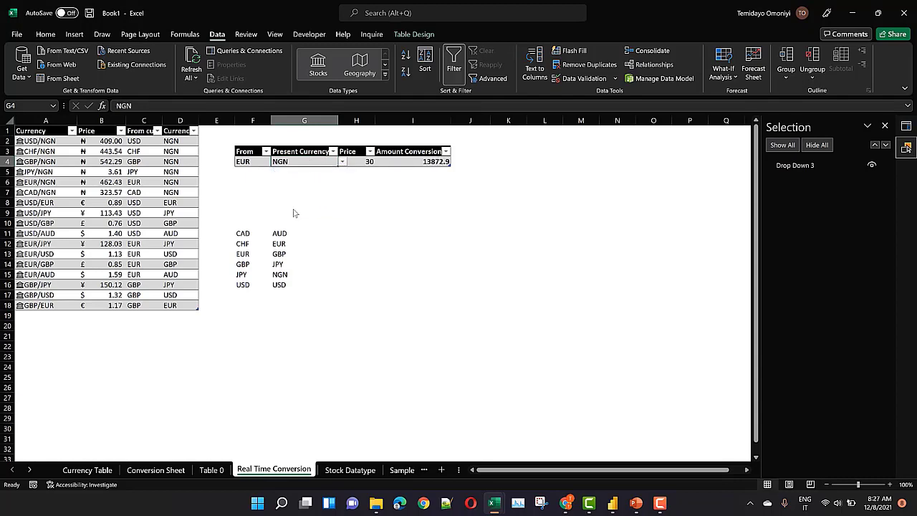
# Step: Insert an IFNA function around the start of the XLOOKUP formula in the Amount Conversion cell I4
pyautogui.click(419, 161)
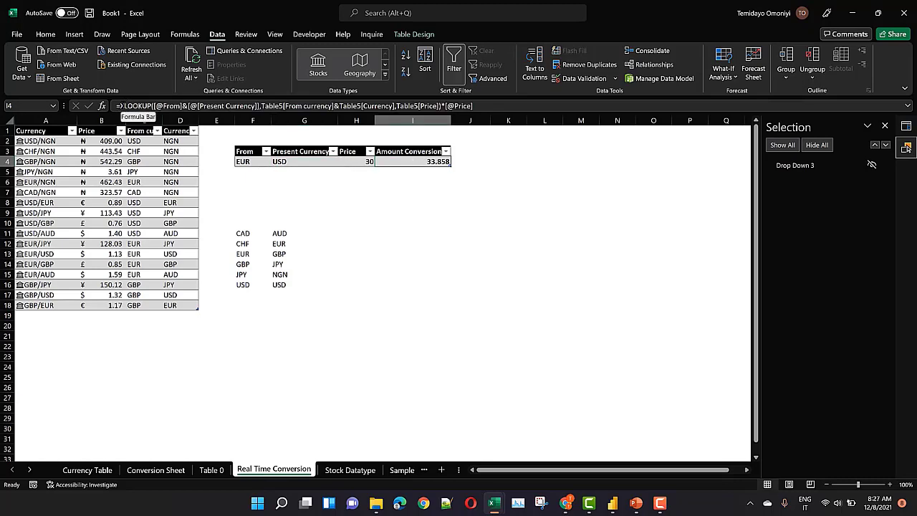
pyautogui.click(133, 106)
pyautogui.click(121, 106)
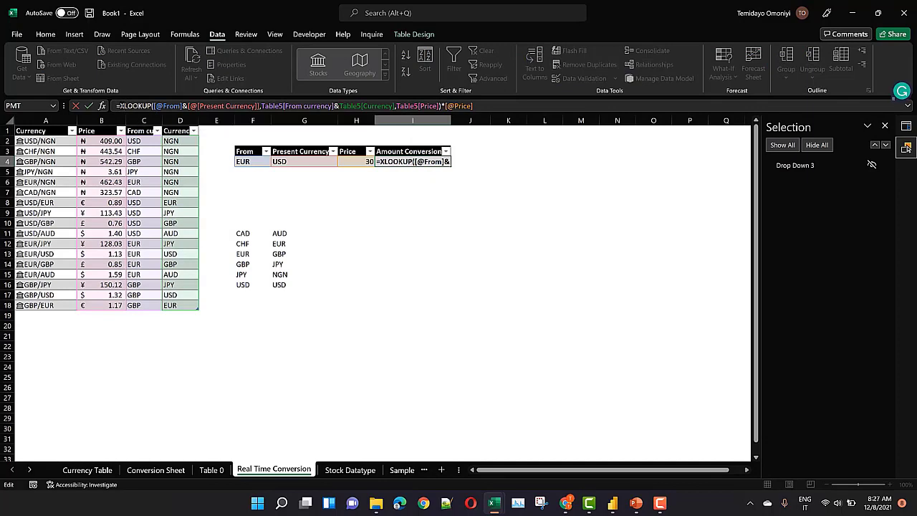
pyautogui.write('if')
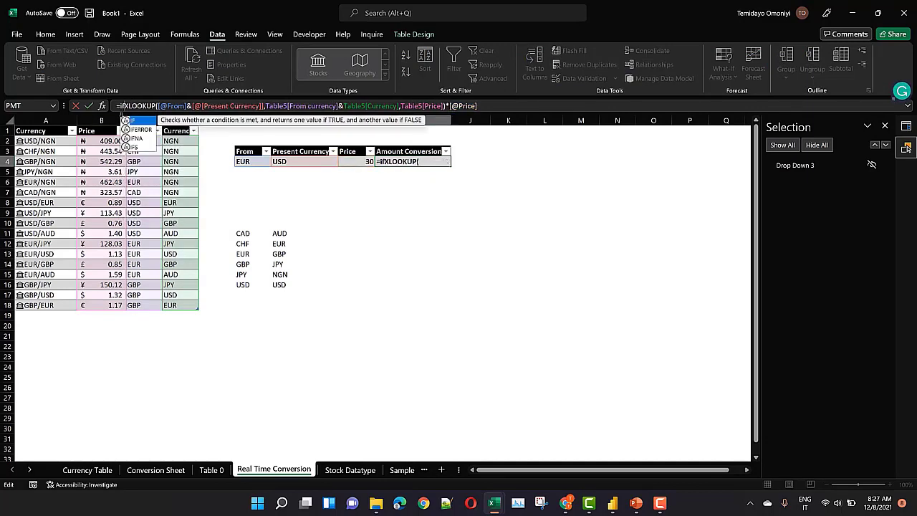
pyautogui.press('Down')
pyautogui.press('Down')
pyautogui.press('Tab')
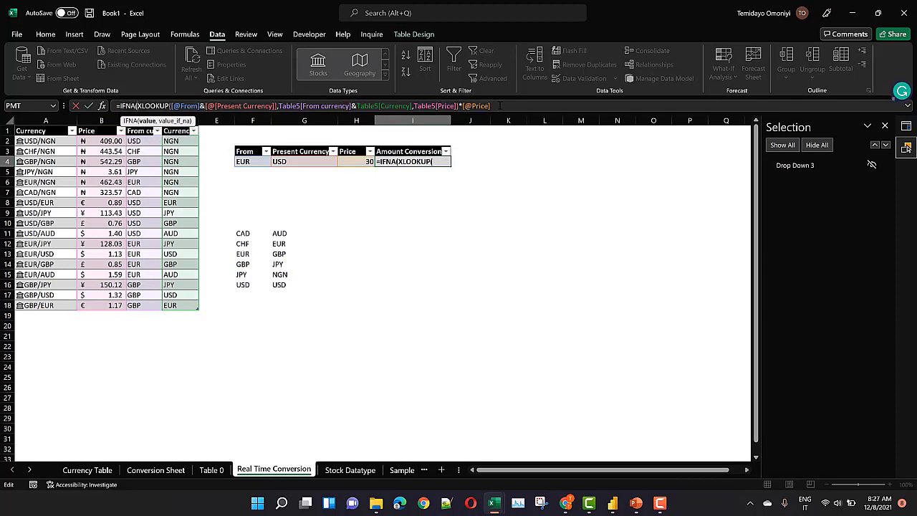
pyautogui.click(500, 106)
pyautogui.write(',')
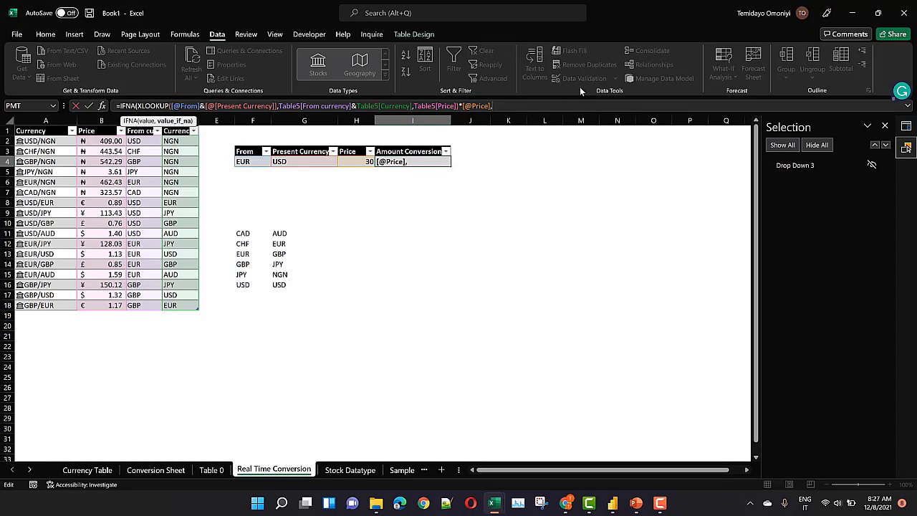
pyautogui.click(354, 161)
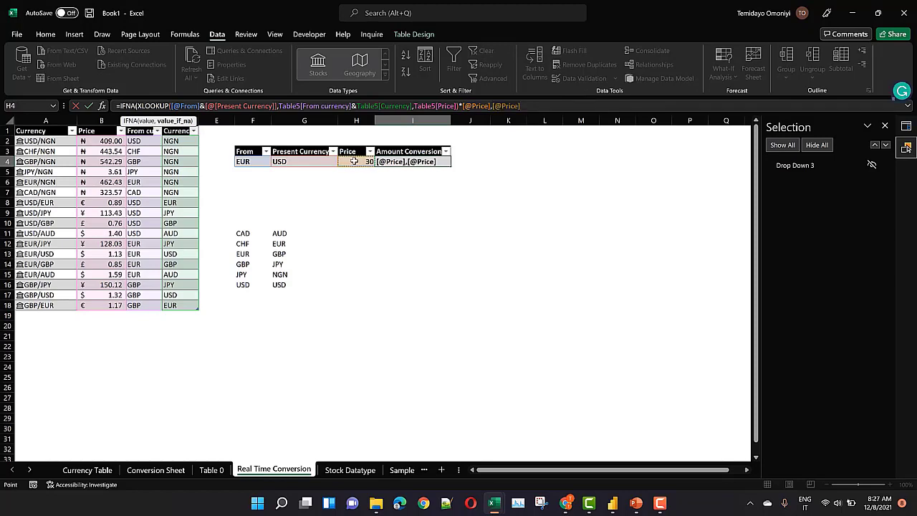
pyautogui.write(')')
pyautogui.press('Return')
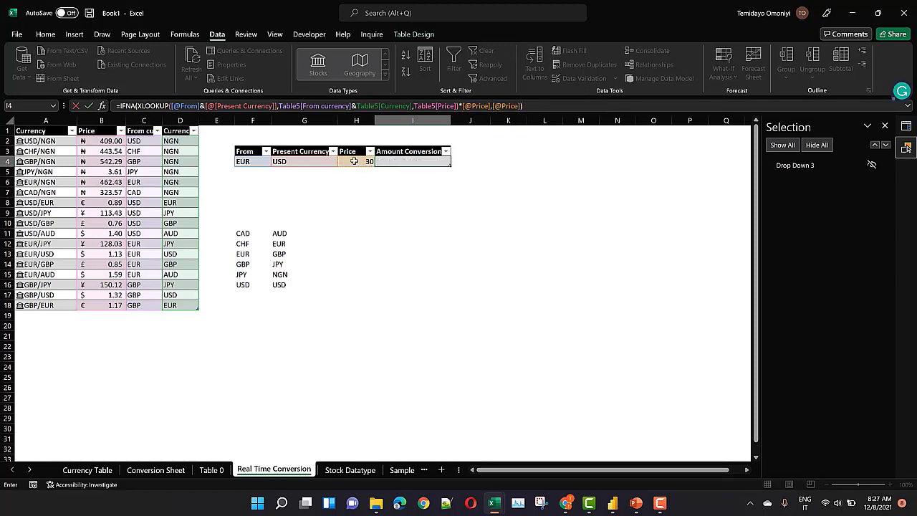
# Step: Test the IFNA fallback by changing the From currency in F4 to CHF, CAD and back to EUR
pyautogui.click(253, 162)
pyautogui.click(275, 163)
pyautogui.click(263, 177)
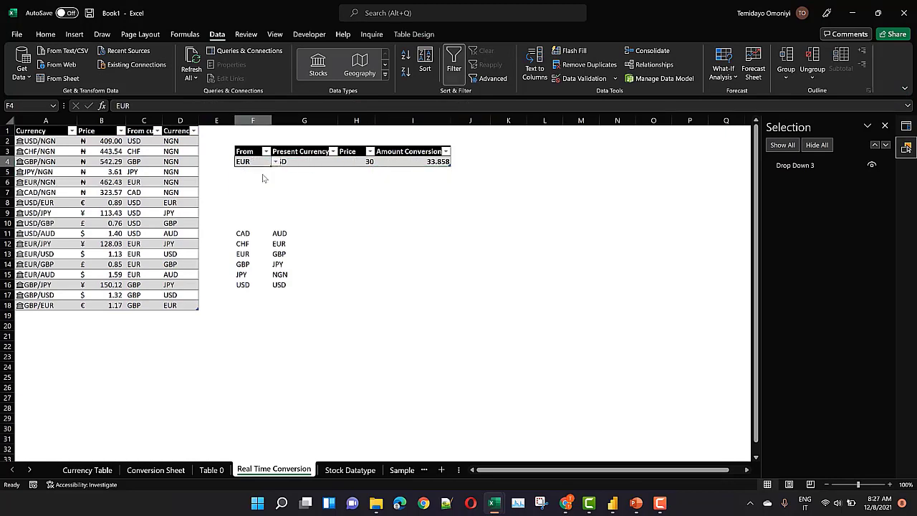
pyautogui.click(276, 162)
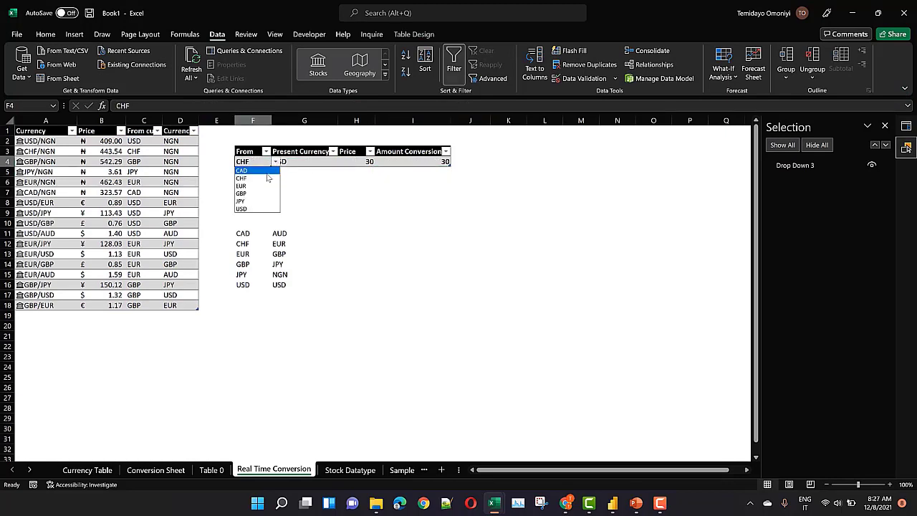
pyautogui.click(277, 172)
pyautogui.click(276, 163)
pyautogui.click(258, 184)
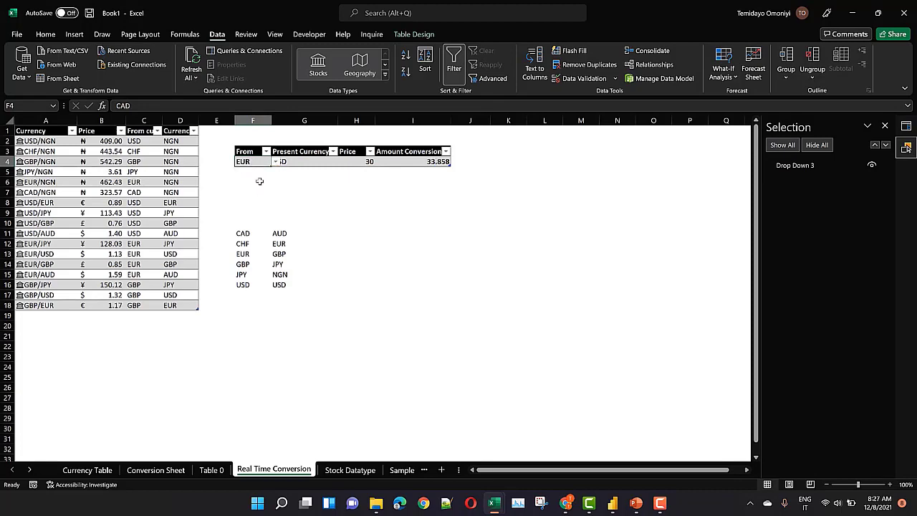
# Step: Set the Present Currency in G4 to GBP
pyautogui.click(305, 162)
pyautogui.click(343, 162)
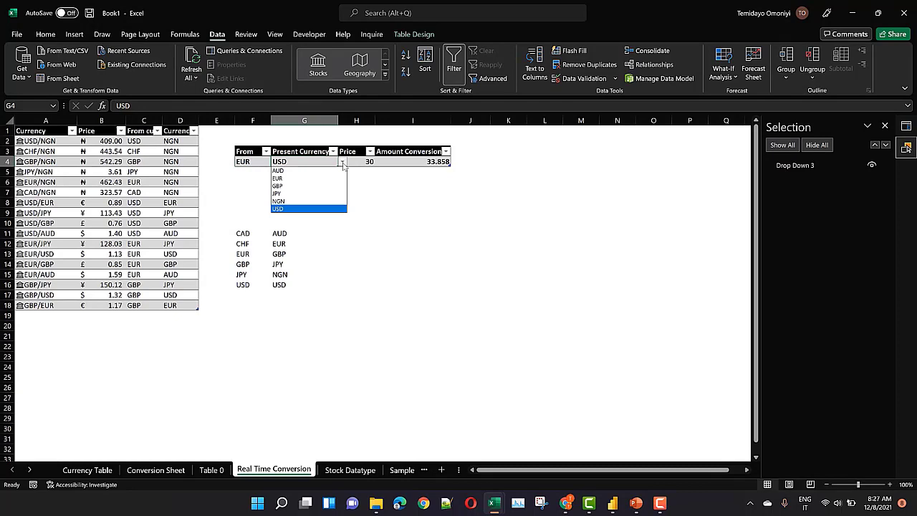
pyautogui.click(293, 190)
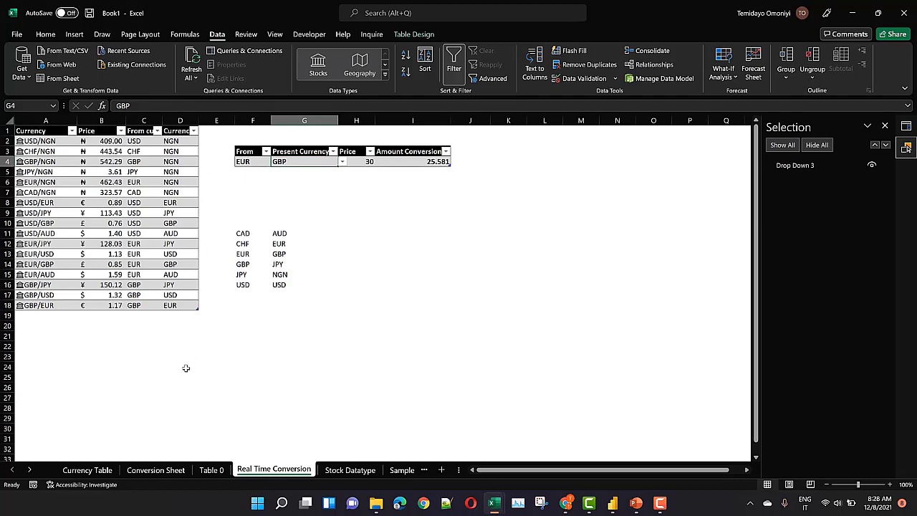
# Step: Set the query behind the table on the Currency Table sheet to refresh automatically every 5 minutes
pyautogui.click(146, 469)
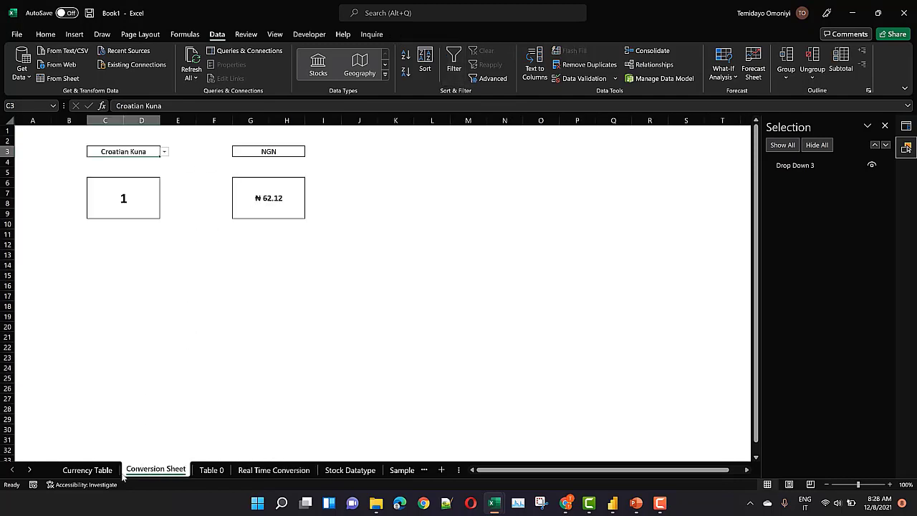
pyautogui.click(90, 472)
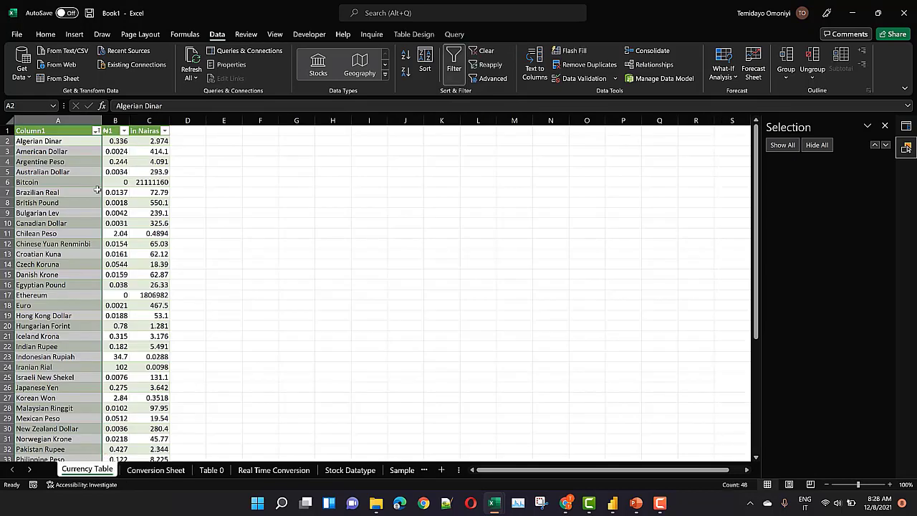
pyautogui.click(78, 257)
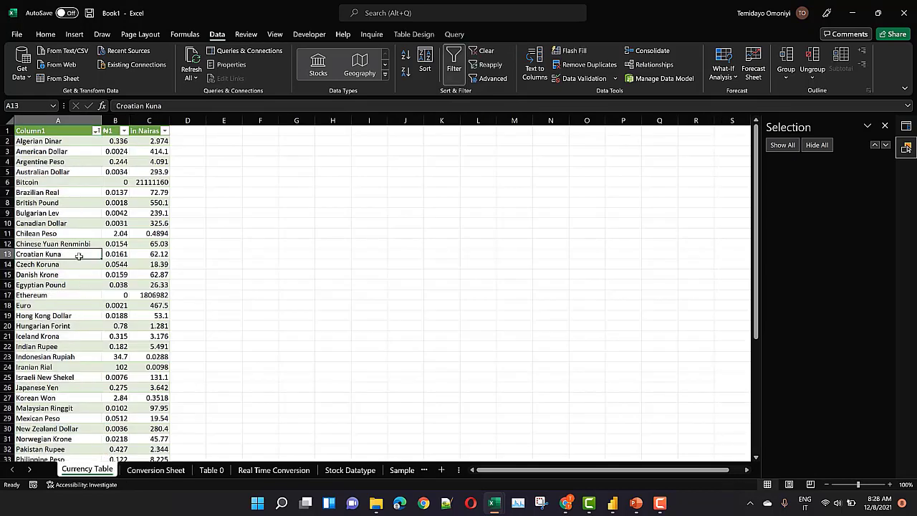
pyautogui.click(60, 195)
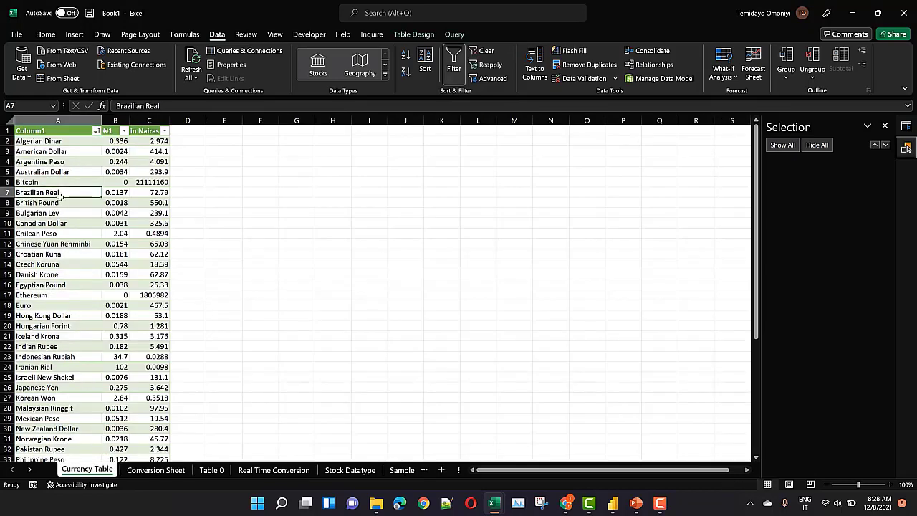
pyautogui.click(189, 79)
pyautogui.click(207, 159)
pyautogui.click(422, 192)
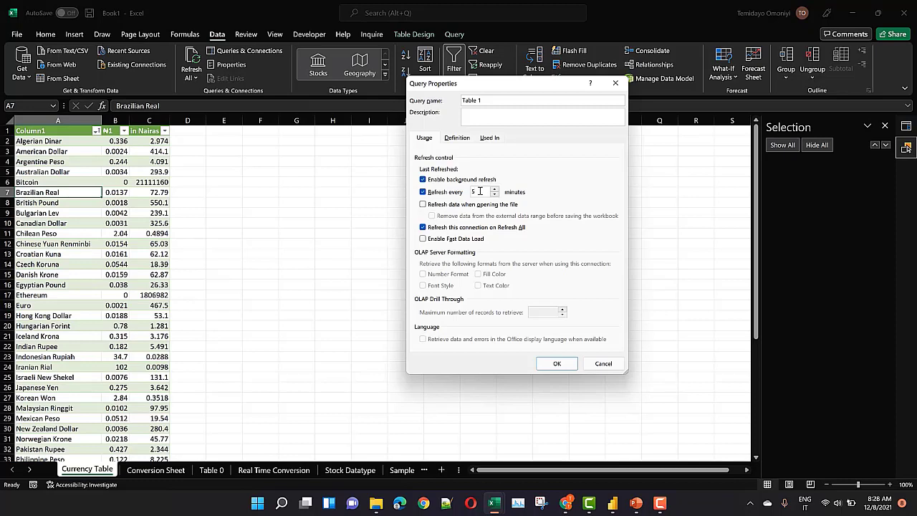
pyautogui.click(556, 363)
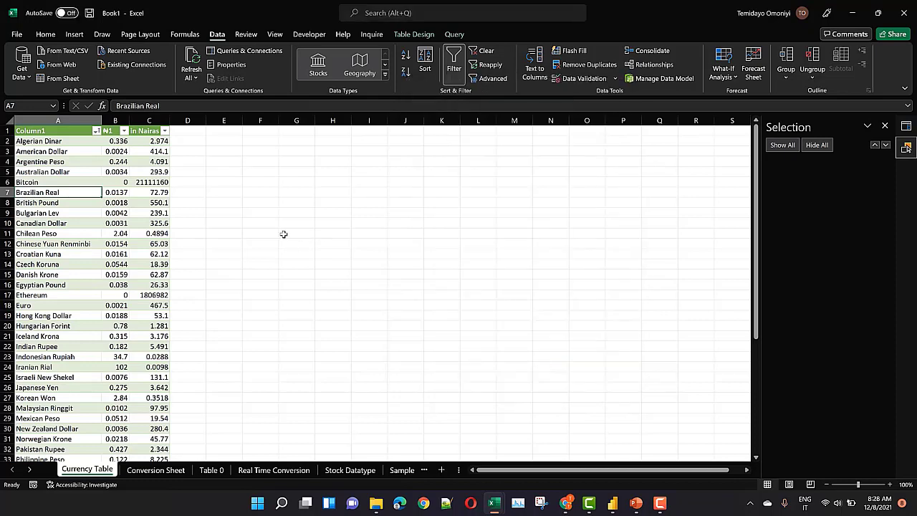